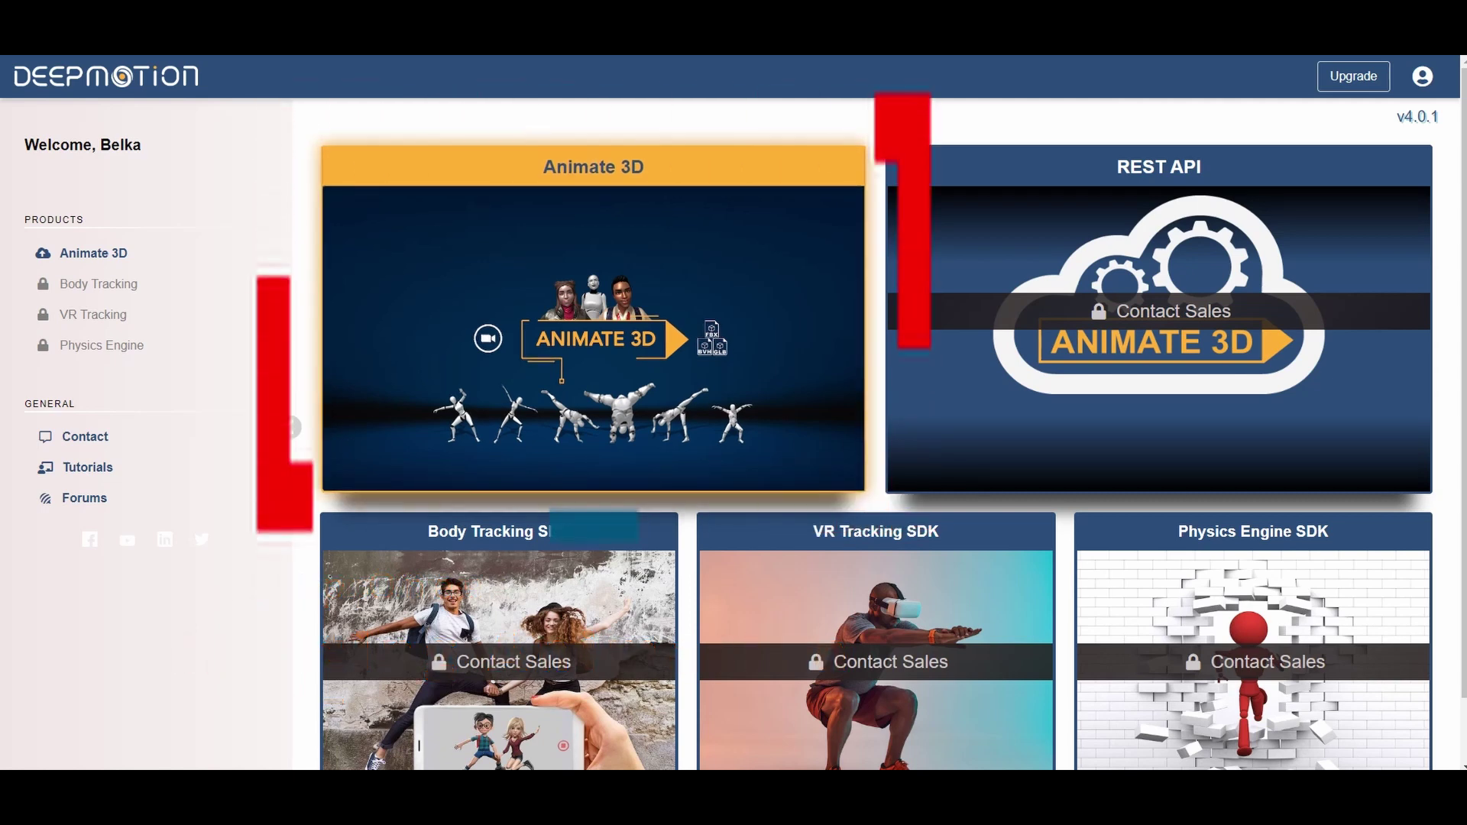
- Create a new Animate 3D animation and upload the Untitled video from the Deepmotion folder as its clip
click(593, 338)
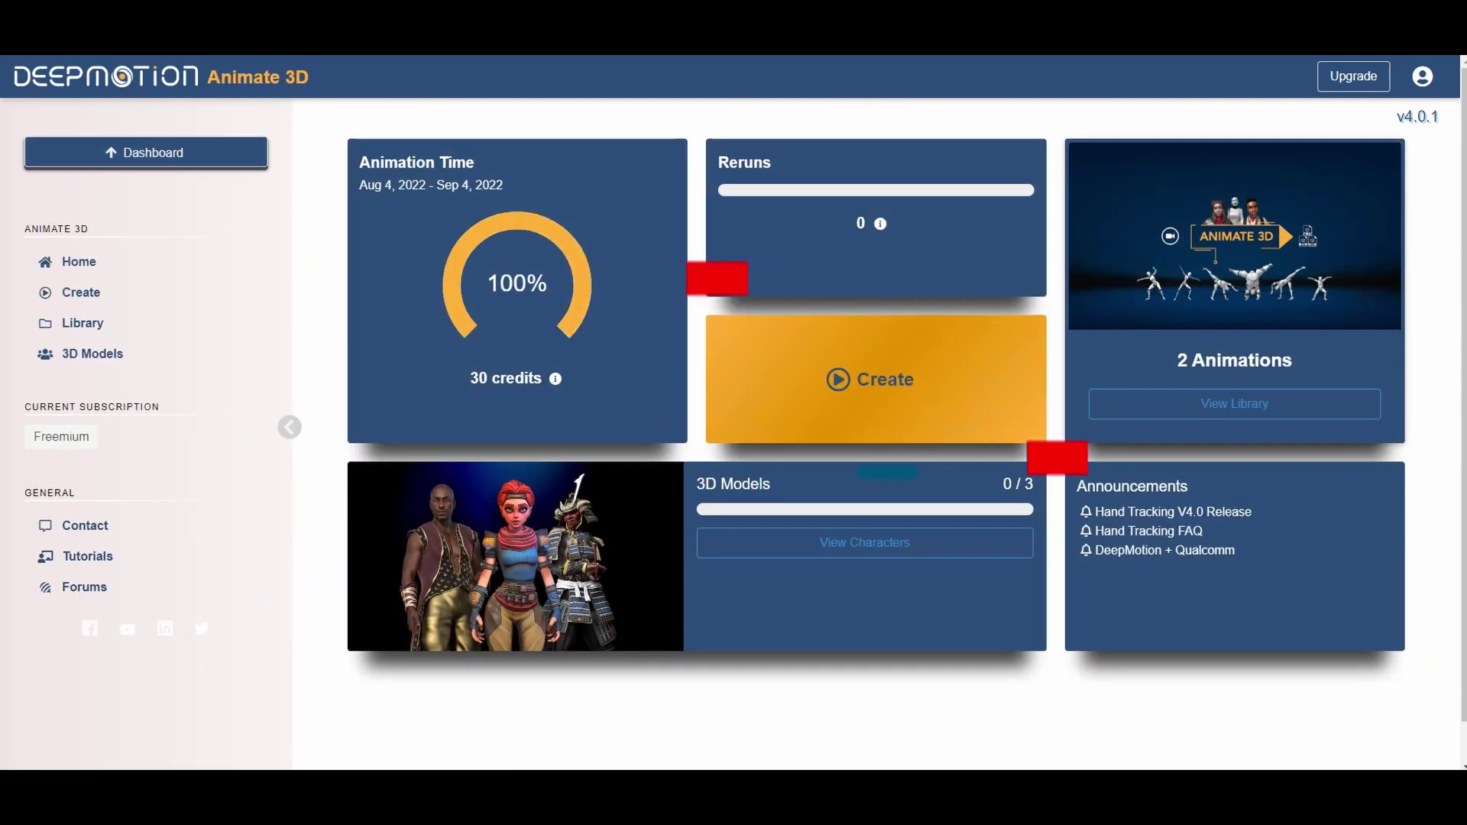
click(875, 380)
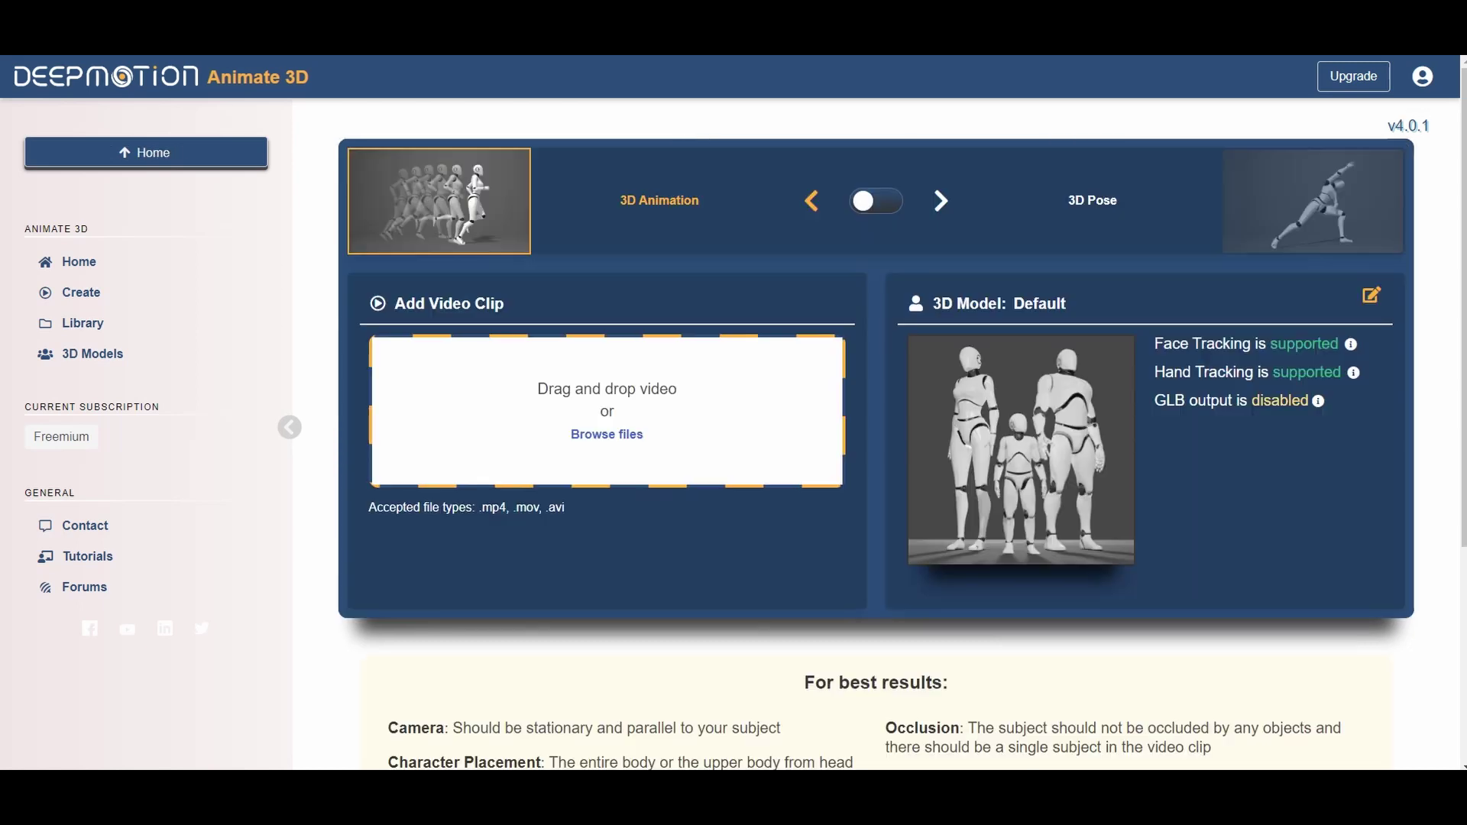
drag(1466, 89, 1415, 186)
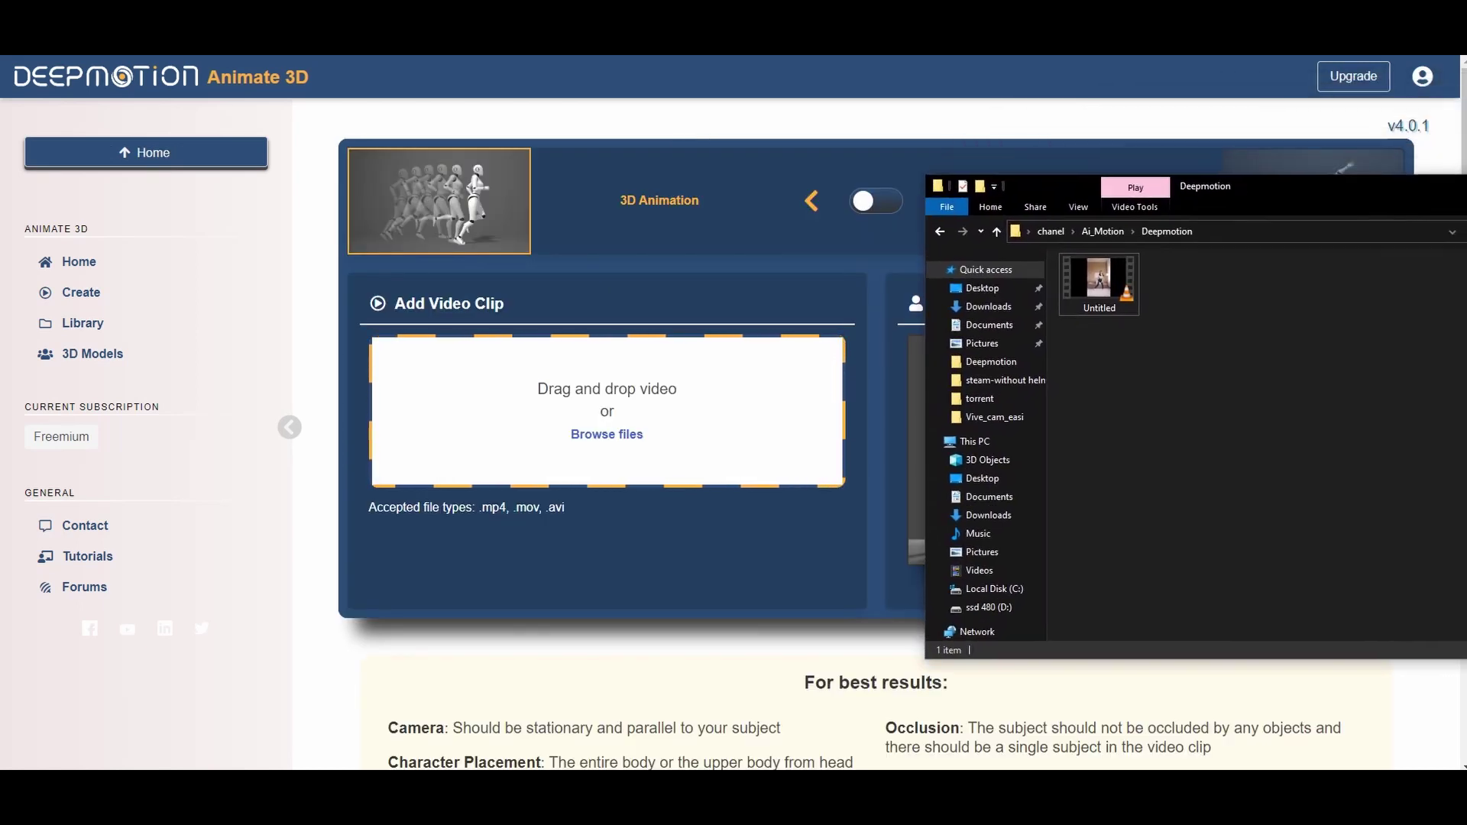
drag(1099, 283, 648, 401)
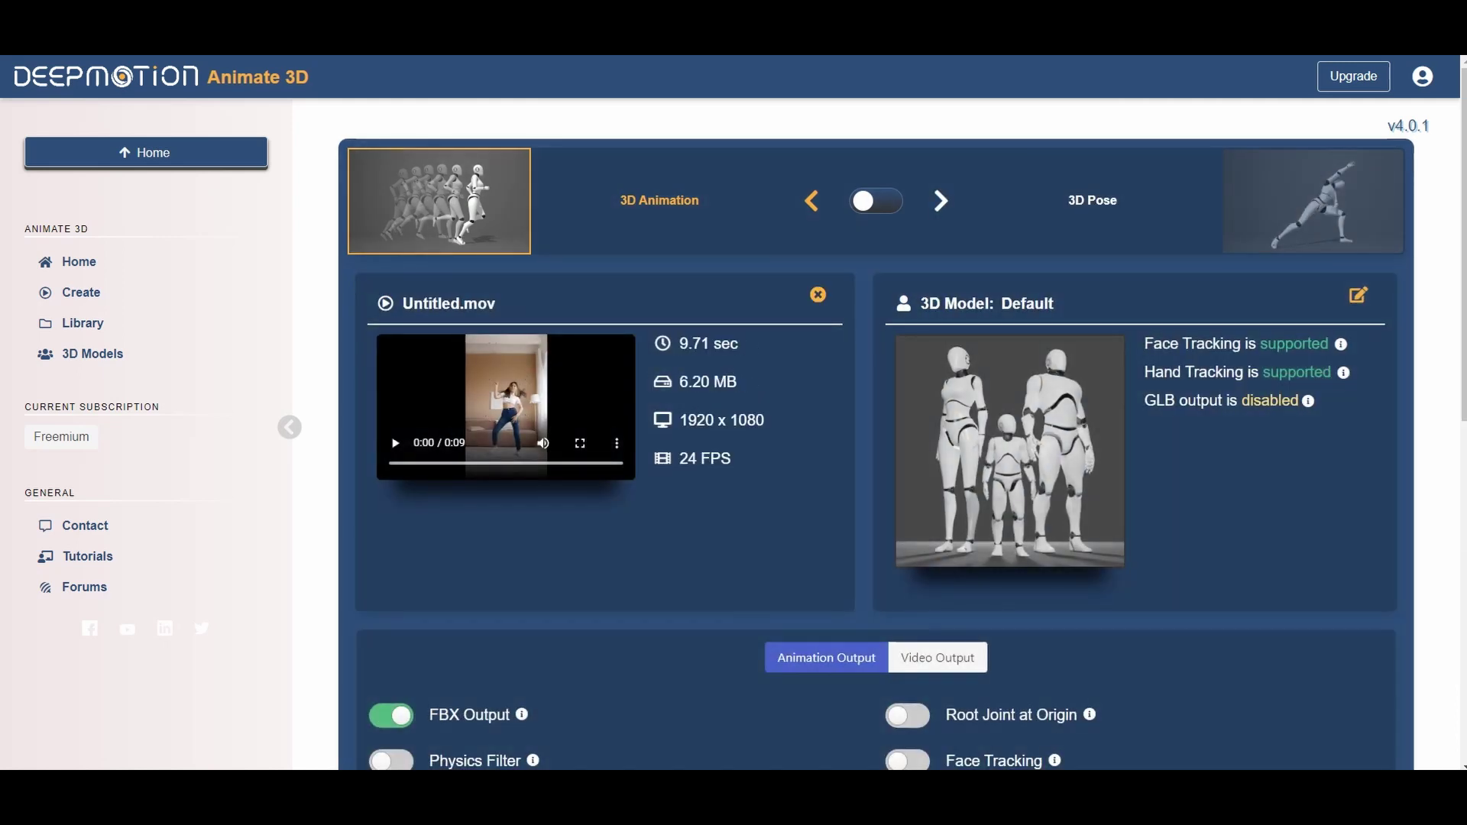
- Enable Physics Filter and Root Joint at Origin alongside FBX Output, and start the animation job
scroll(733, 413, down, 4)
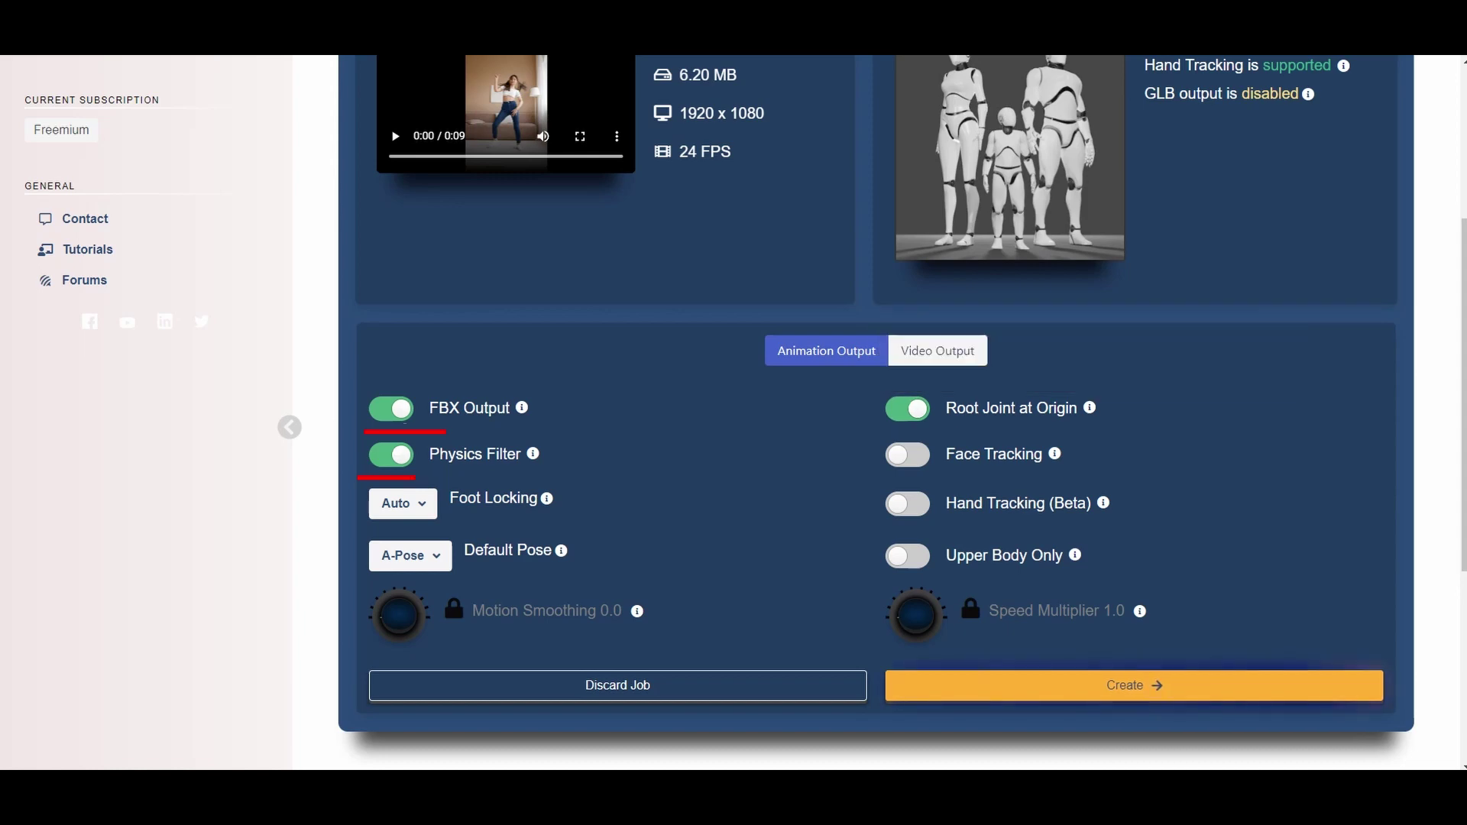
click(1134, 686)
scroll(920, 728, down, 2)
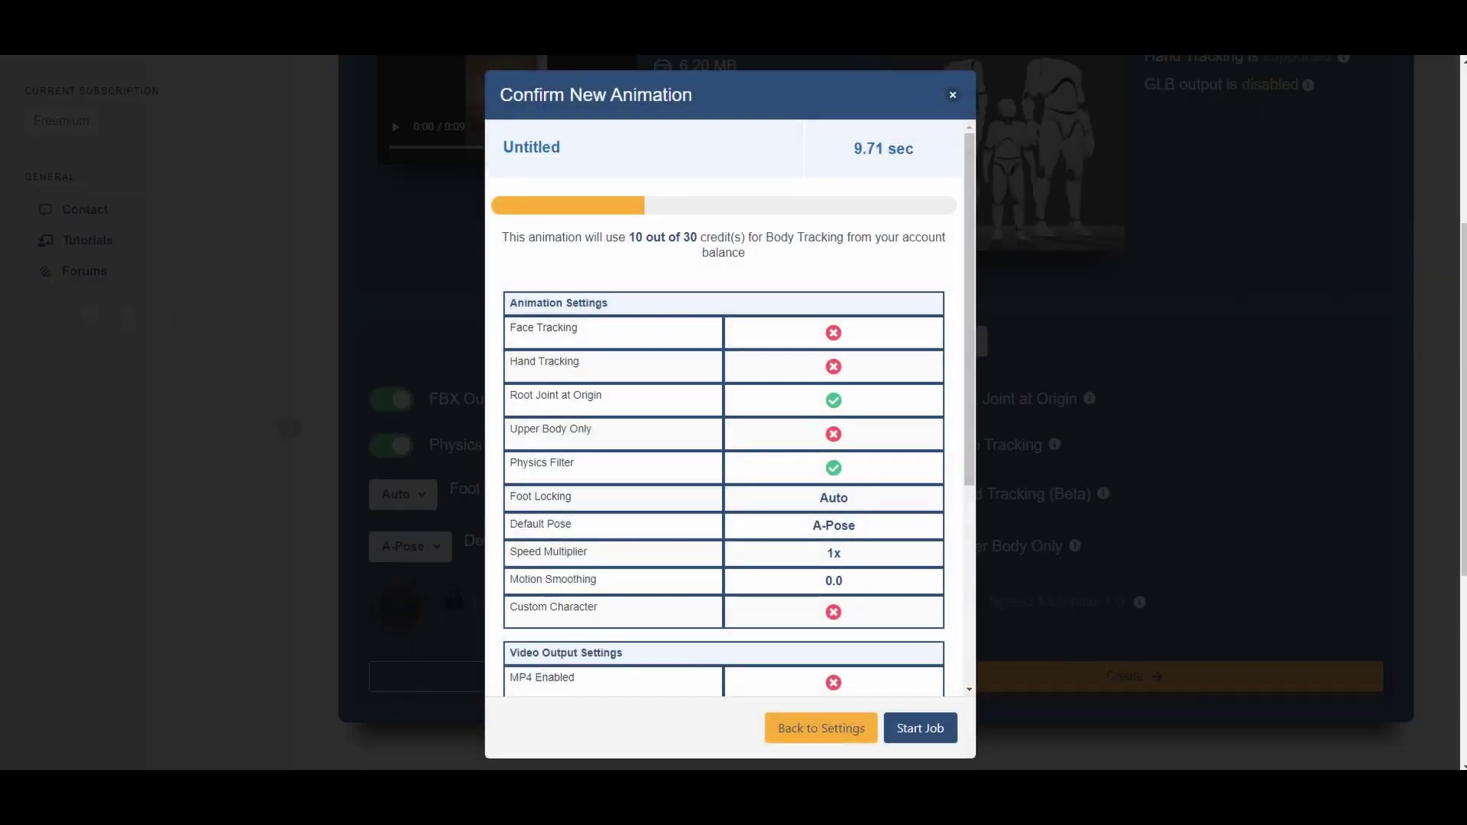
click(919, 729)
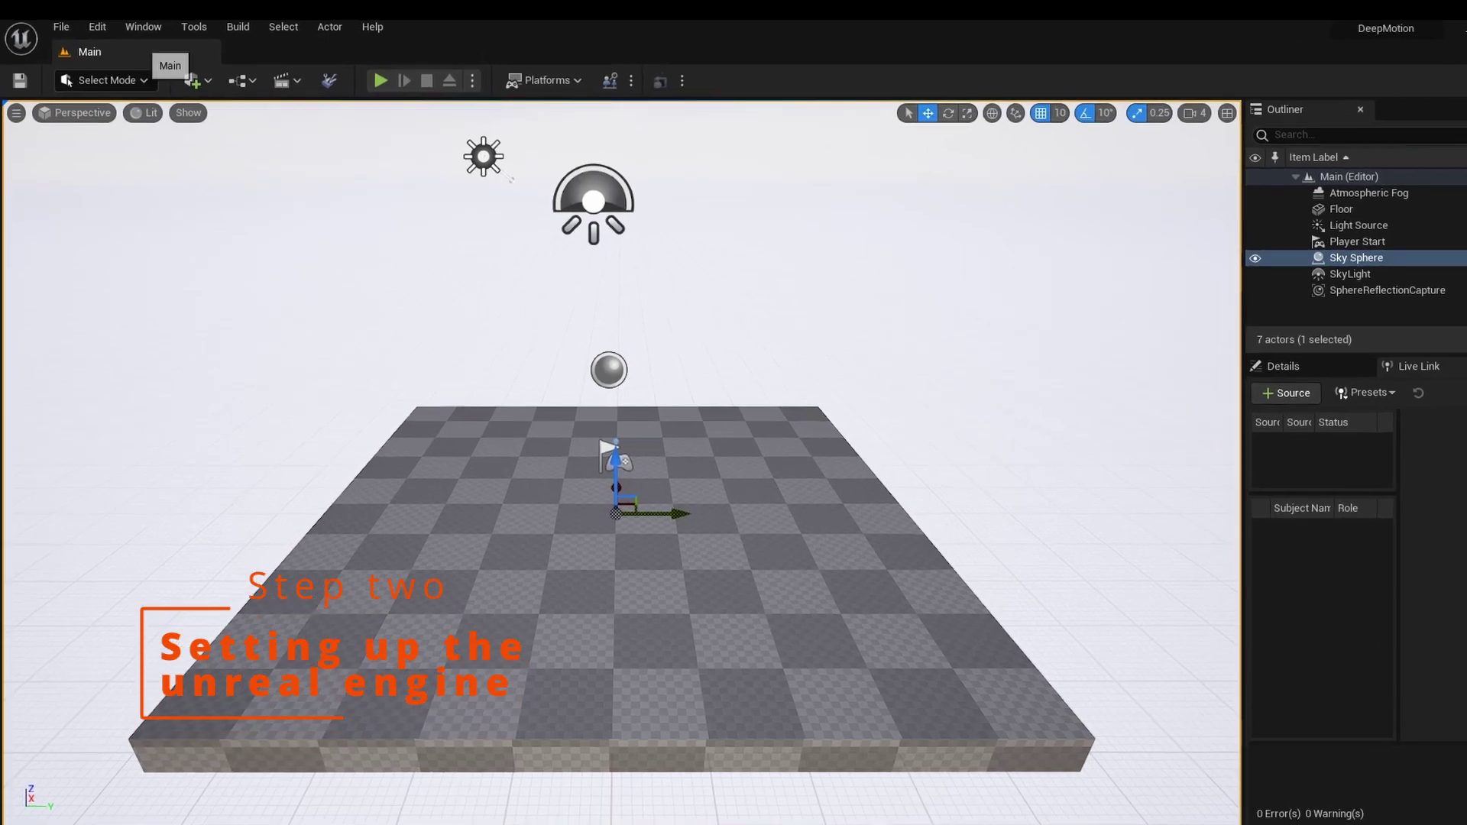
- Switch to Unreal Engine and show the MetaHuman presets in Quixel Bridge
click(136, 23)
mouse_move(176, 98)
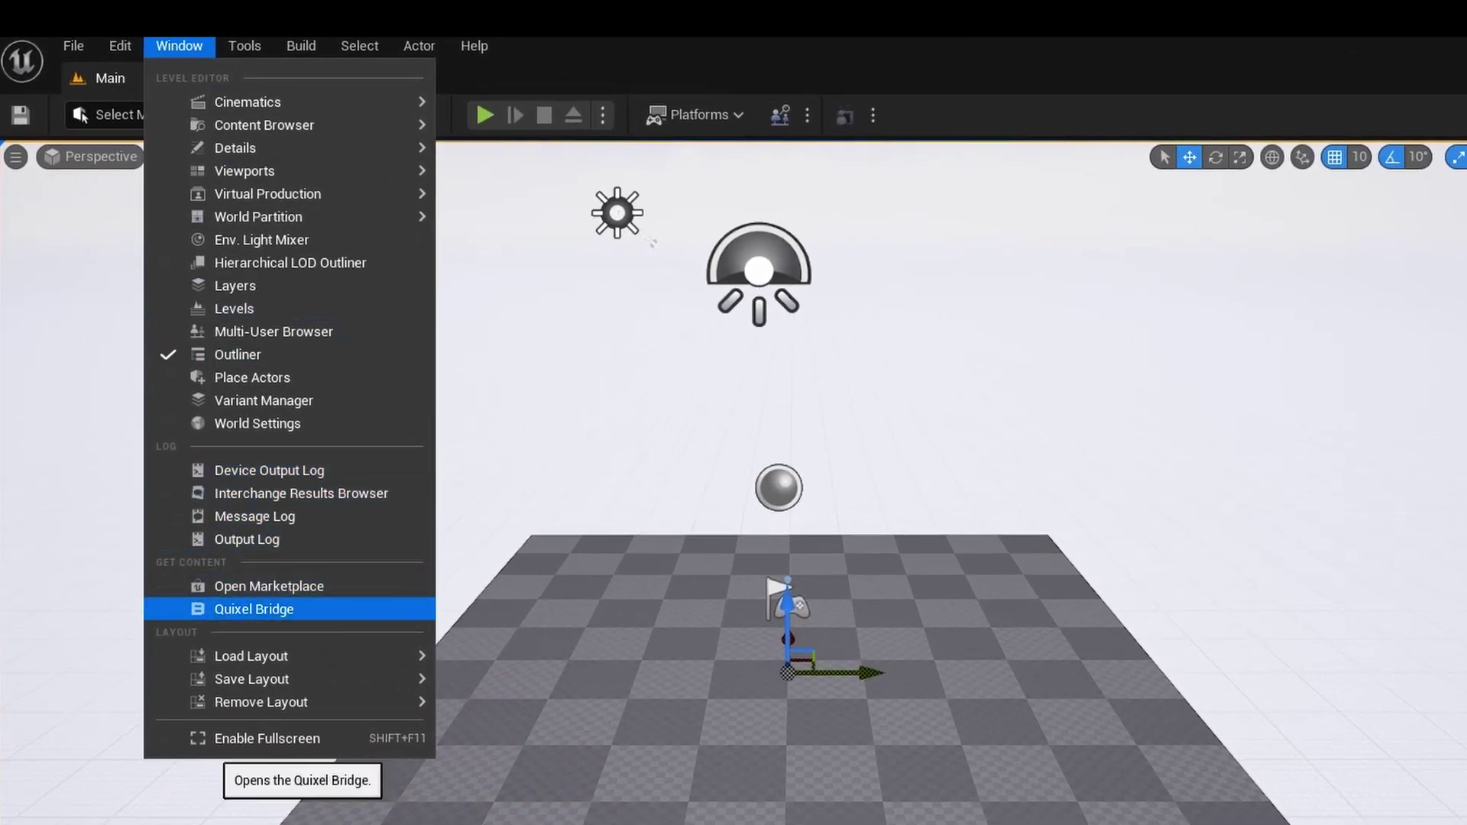
click(254, 609)
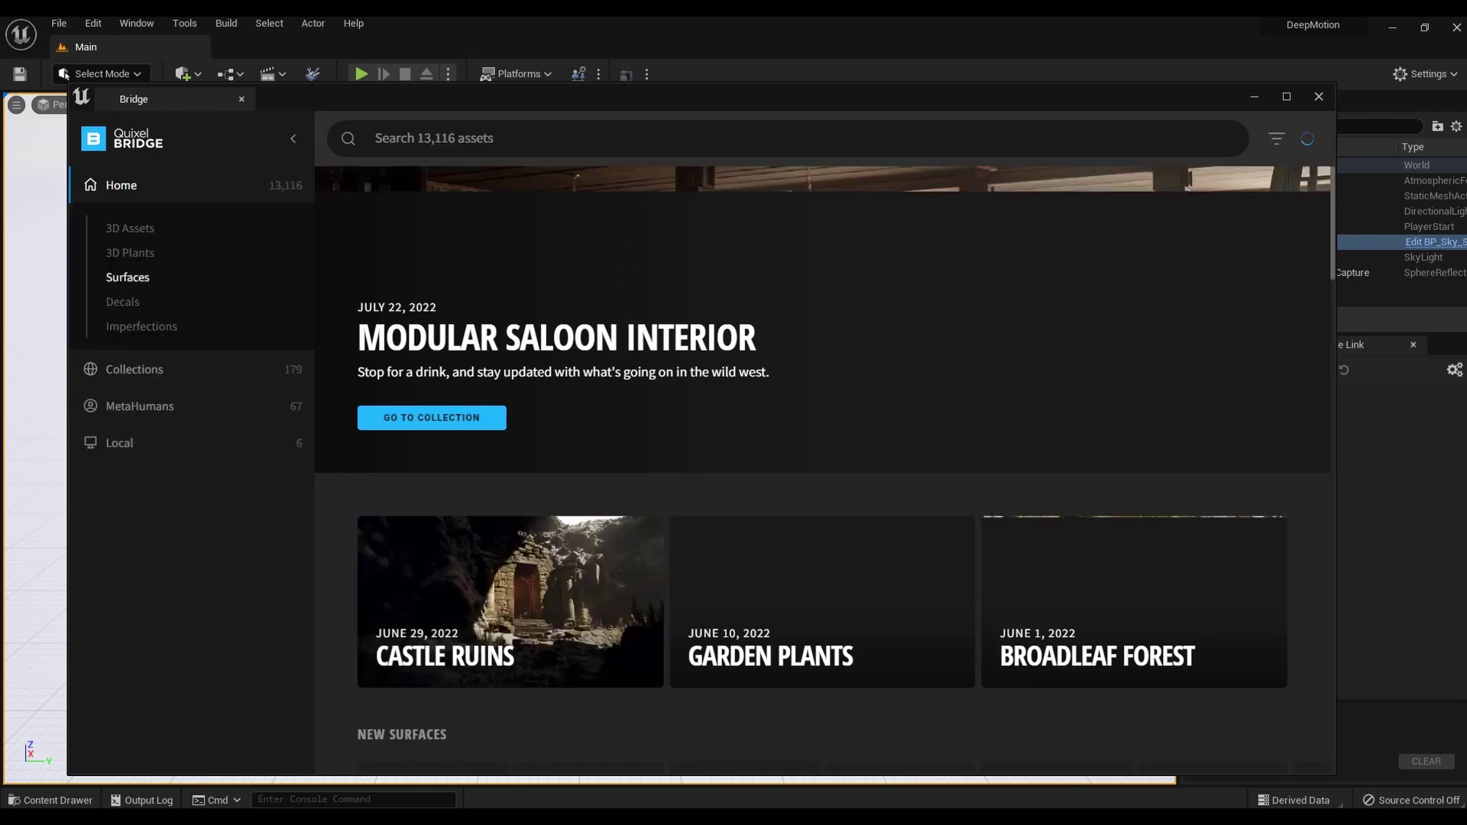
click(149, 407)
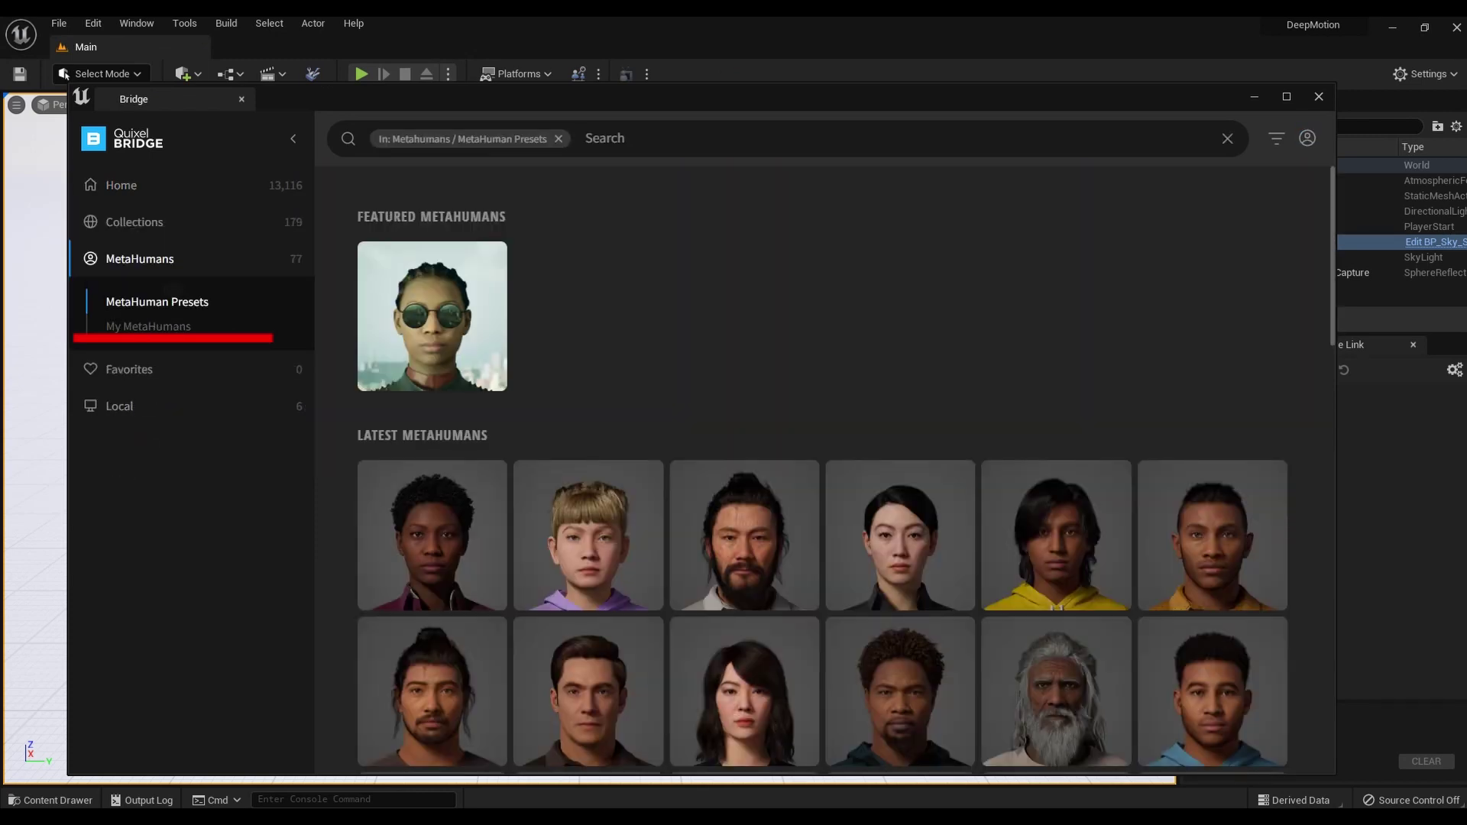
- Download the Vivian MetaHuman preset at Highest Quality and add it to the project
scroll(1213, 332, down, 10)
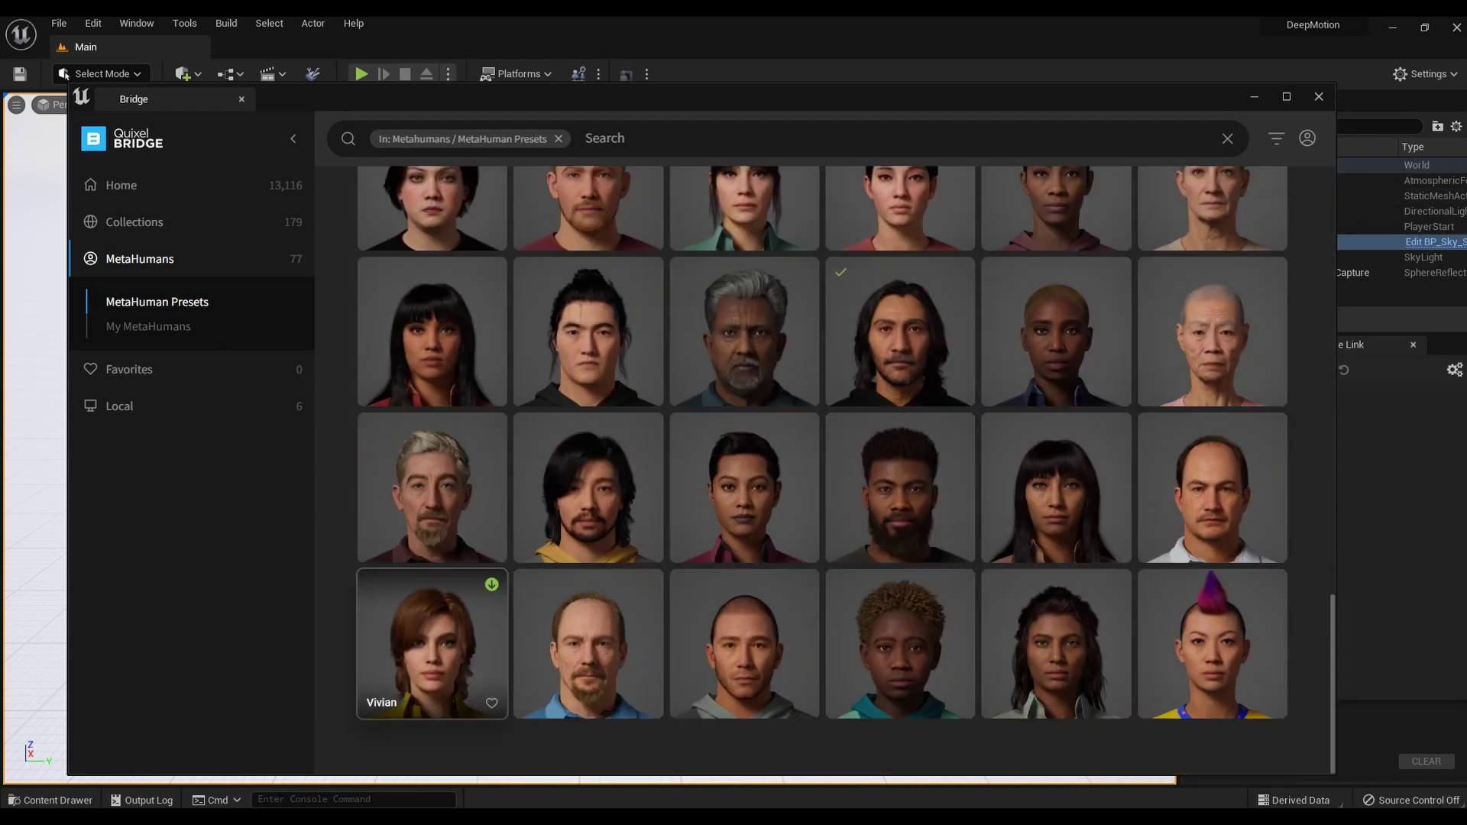
click(431, 643)
click(1221, 738)
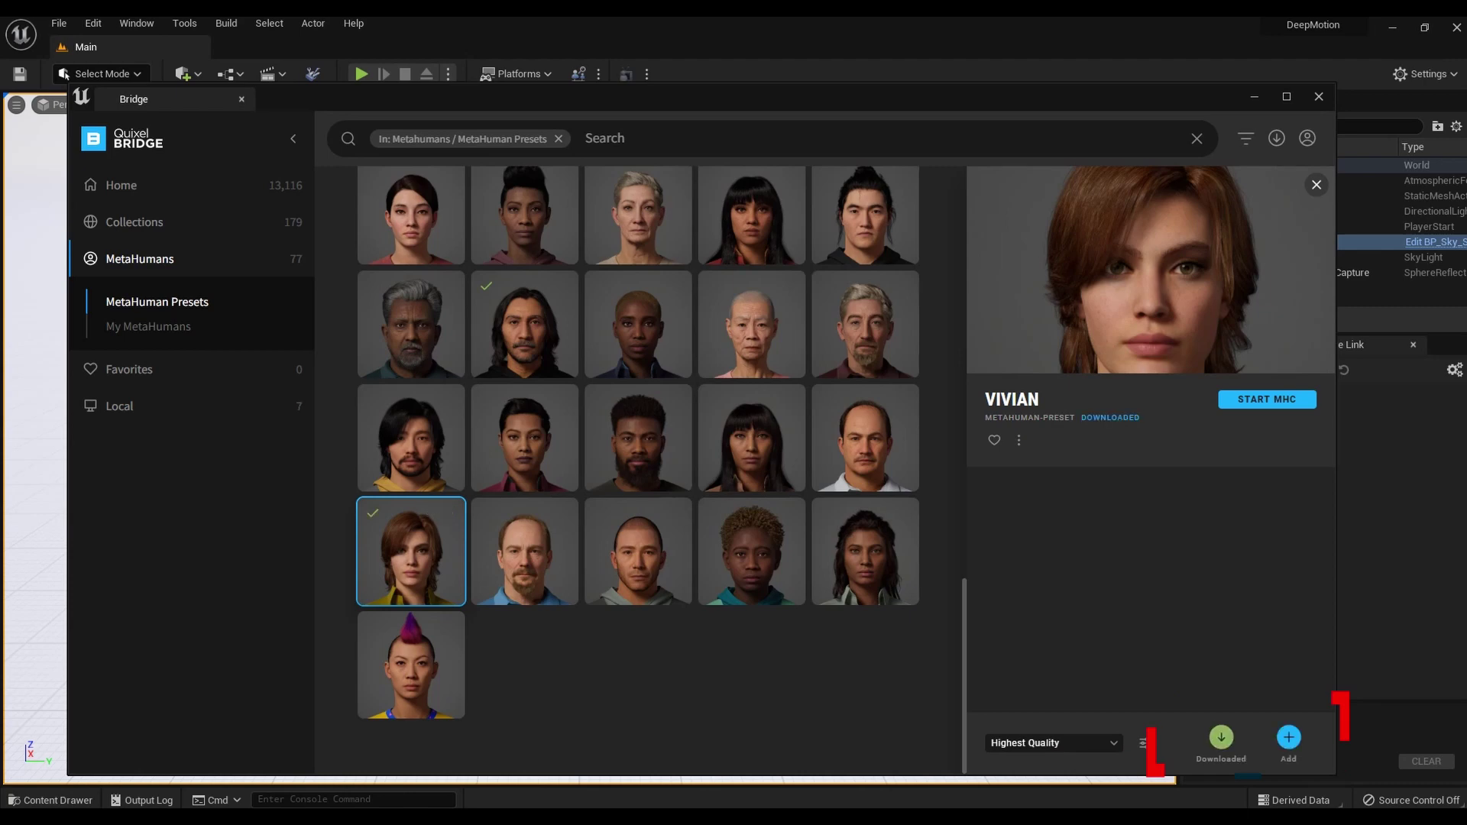
click(1289, 738)
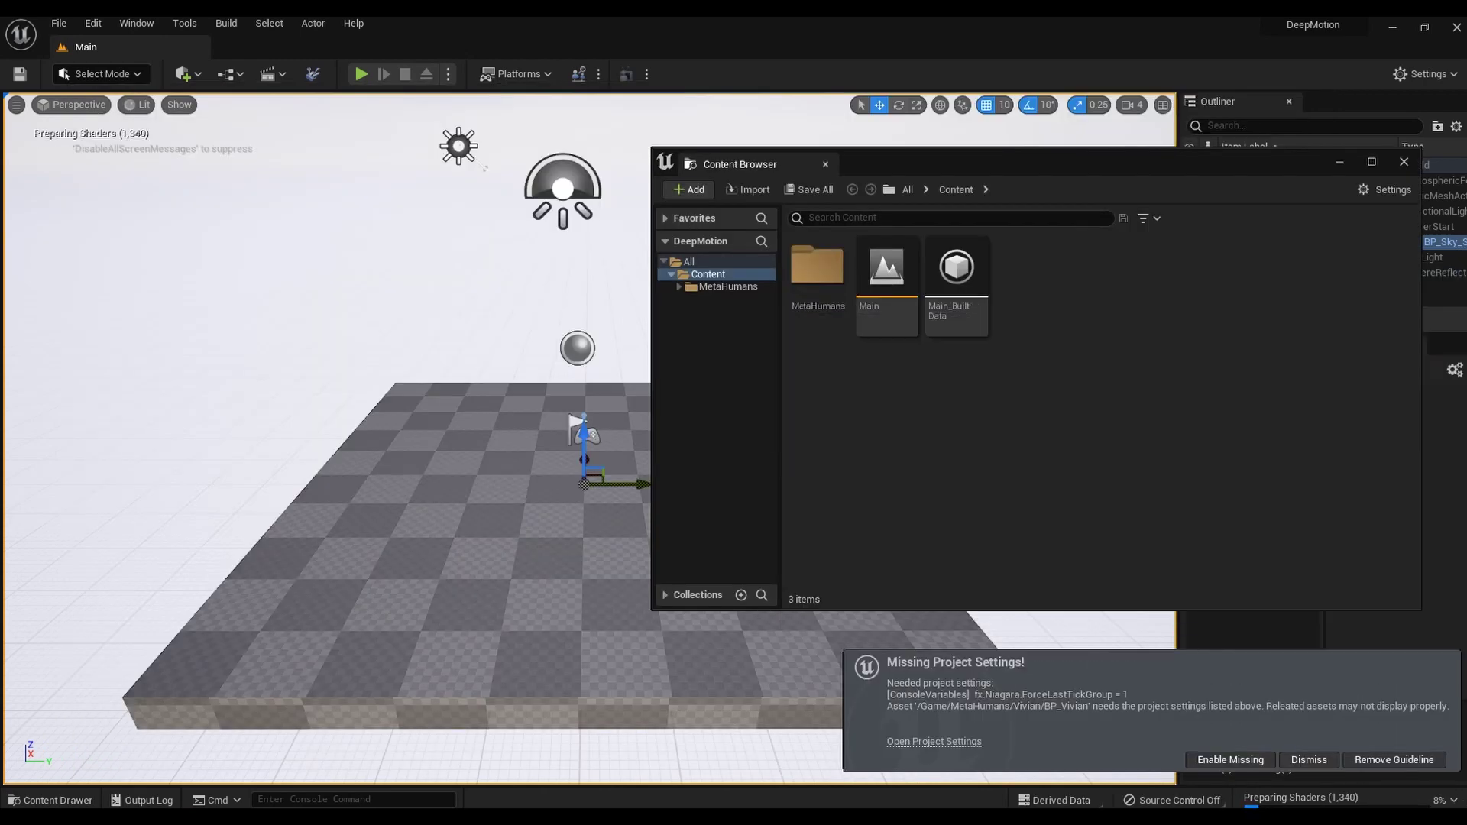
- Place the BP_Vivian character on the floor in the level and rotate it toward the camera
drag(1373, 271, 546, 479)
scroll(545, 479, up, 6)
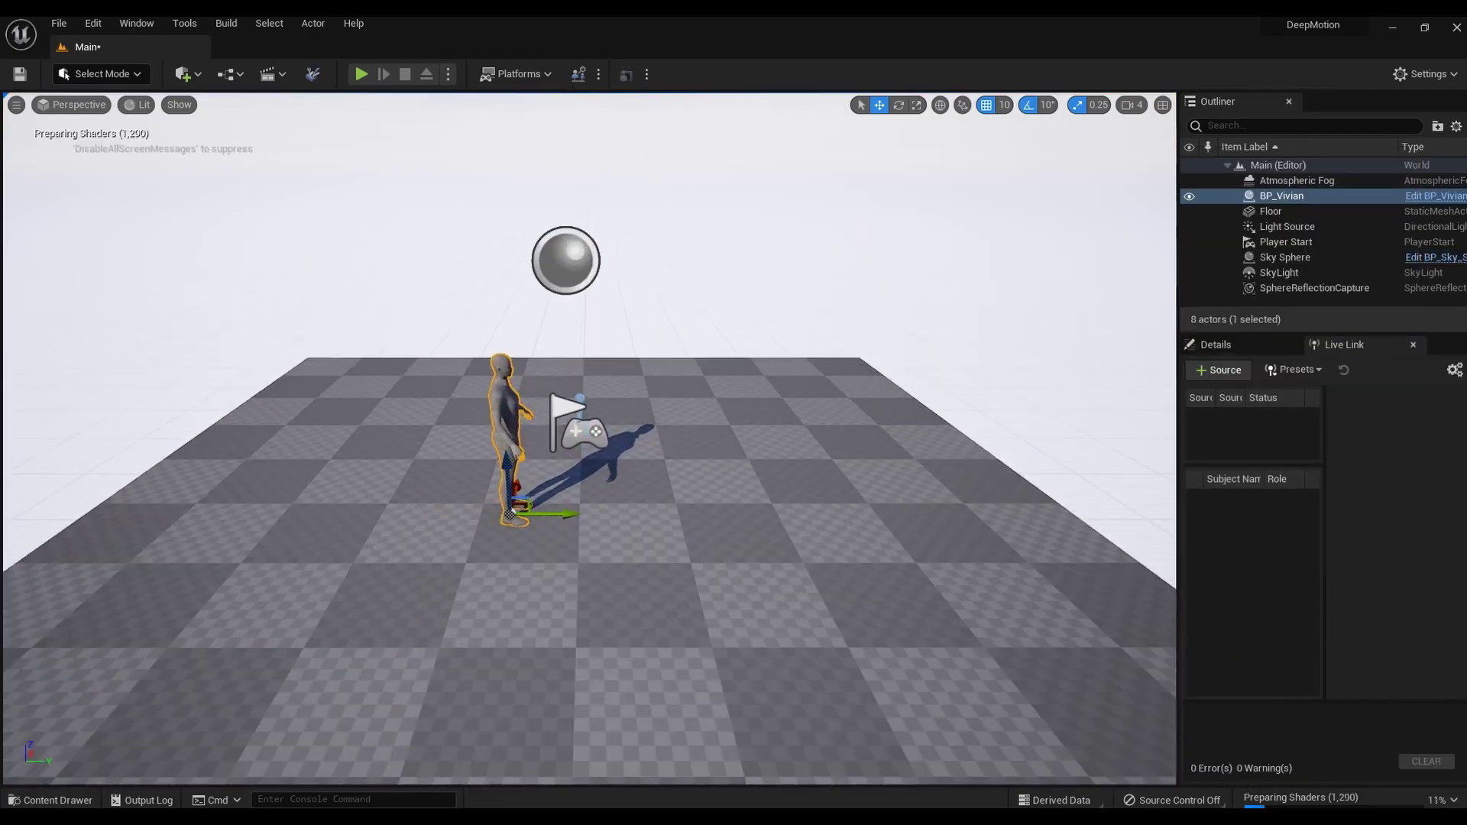
key(e)
drag(474, 629, 413, 633)
drag(412, 633, 401, 631)
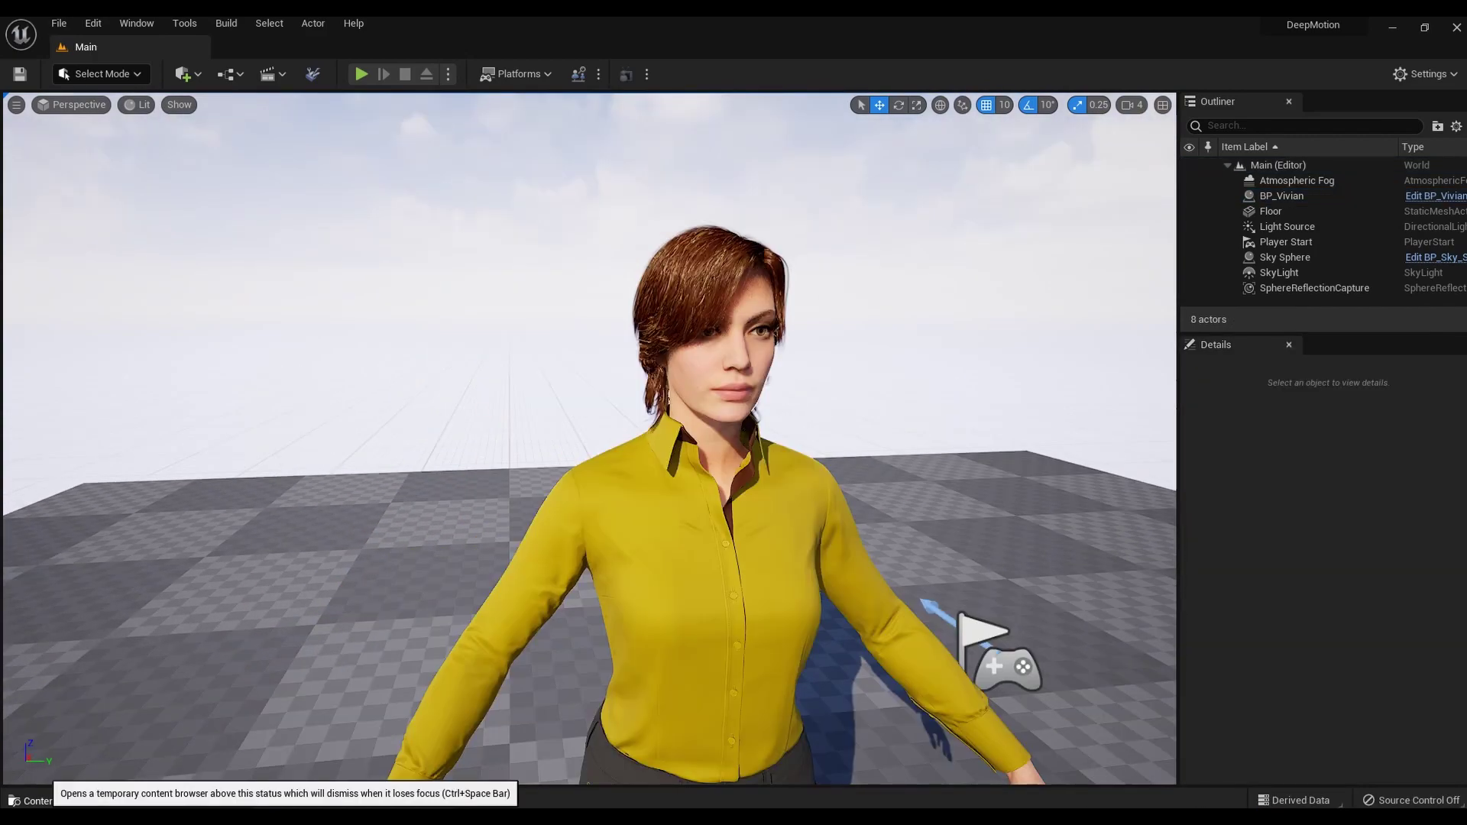
- Create a folder named DeePmotion in the project's Content folder
click(31, 800)
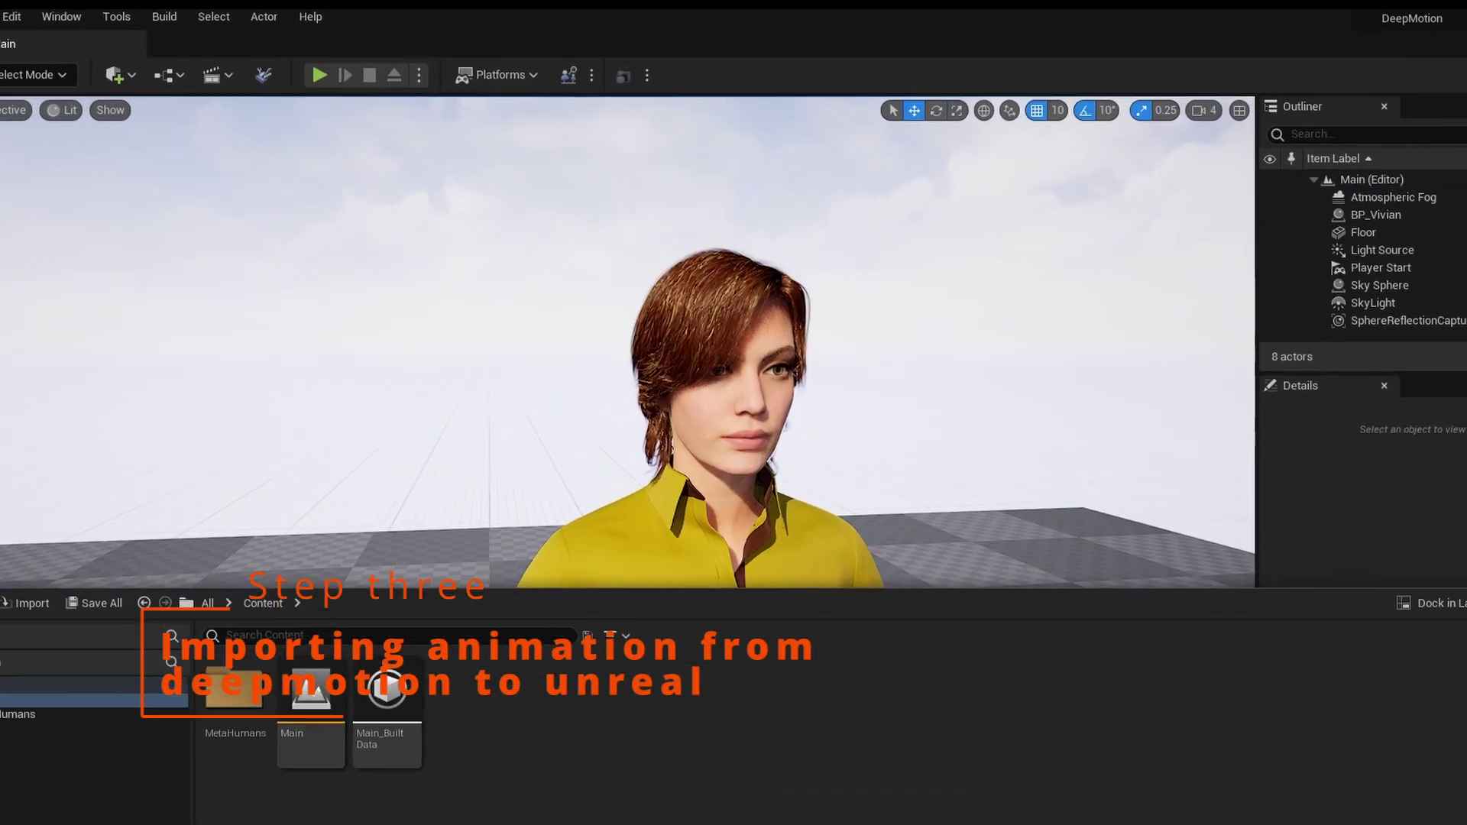
right_click(525, 622)
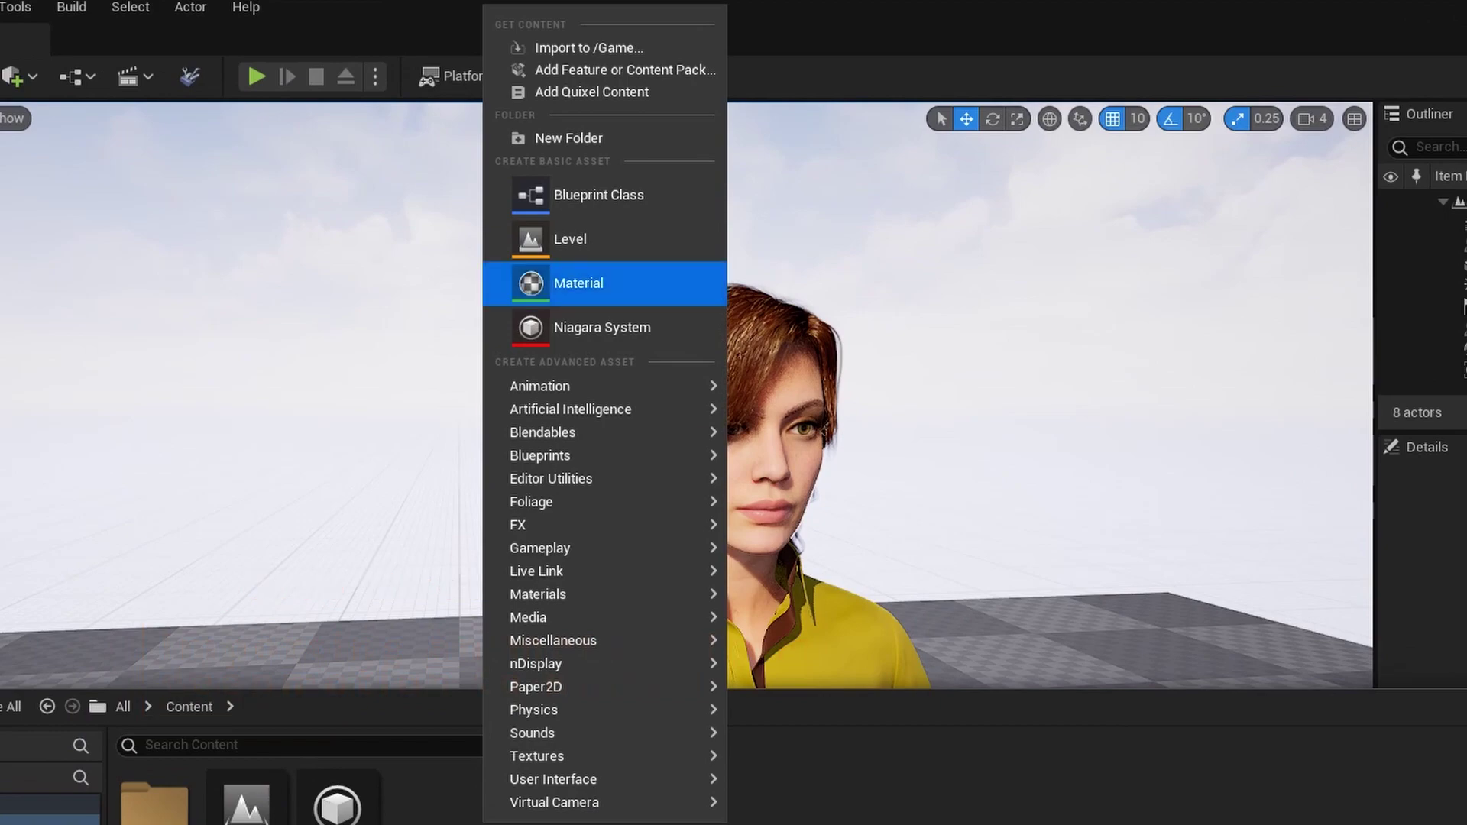
click(569, 138)
text(D)
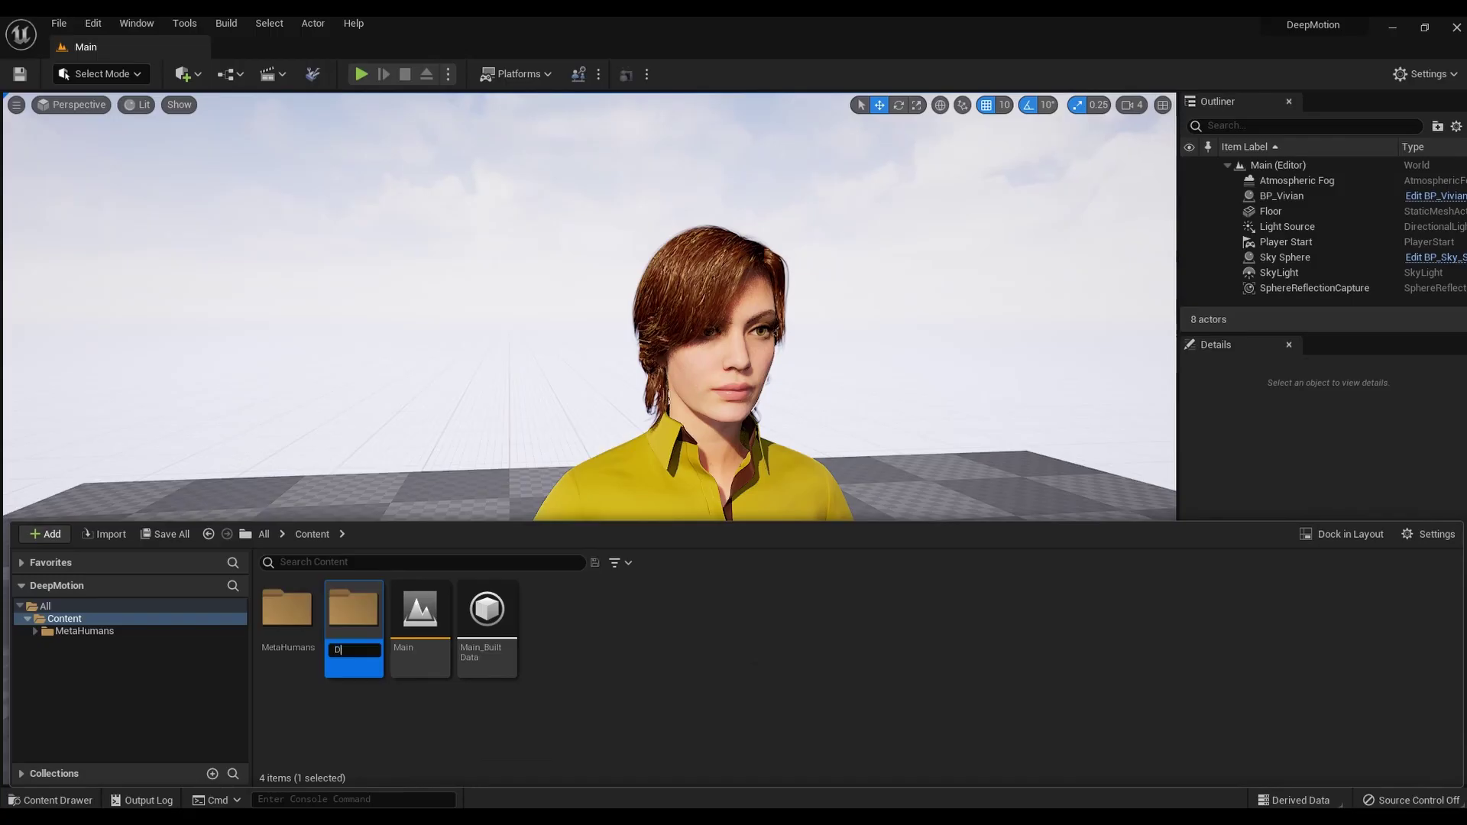
text(eePmotion)
key(Return)
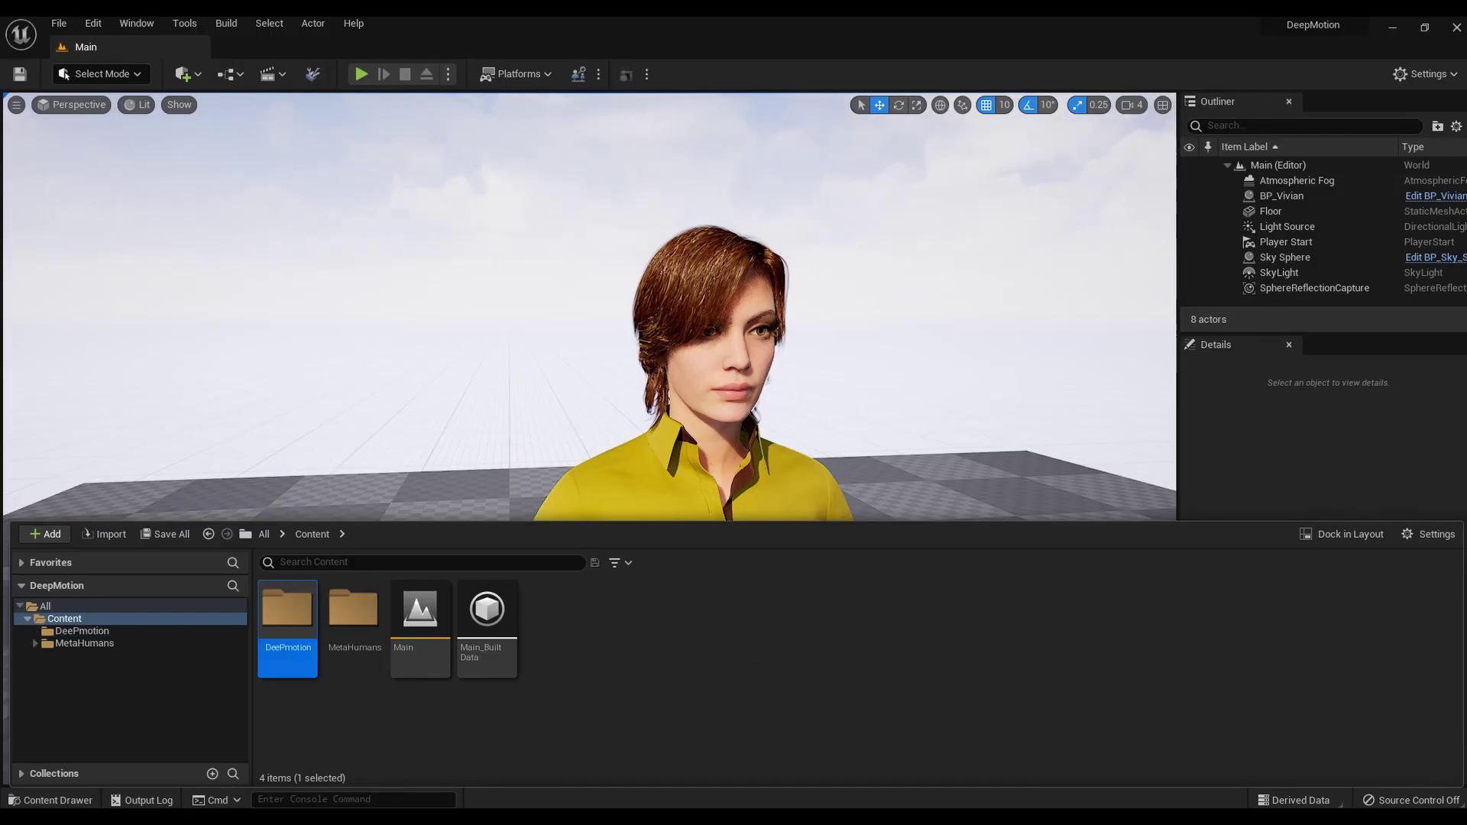
- Open the new DeePmotion folder and extract the Untitled_Adult_Female archive in File Explorer
key(Return)
drag(1466, 201, 1004, 169)
right_click(760, 277)
click(809, 327)
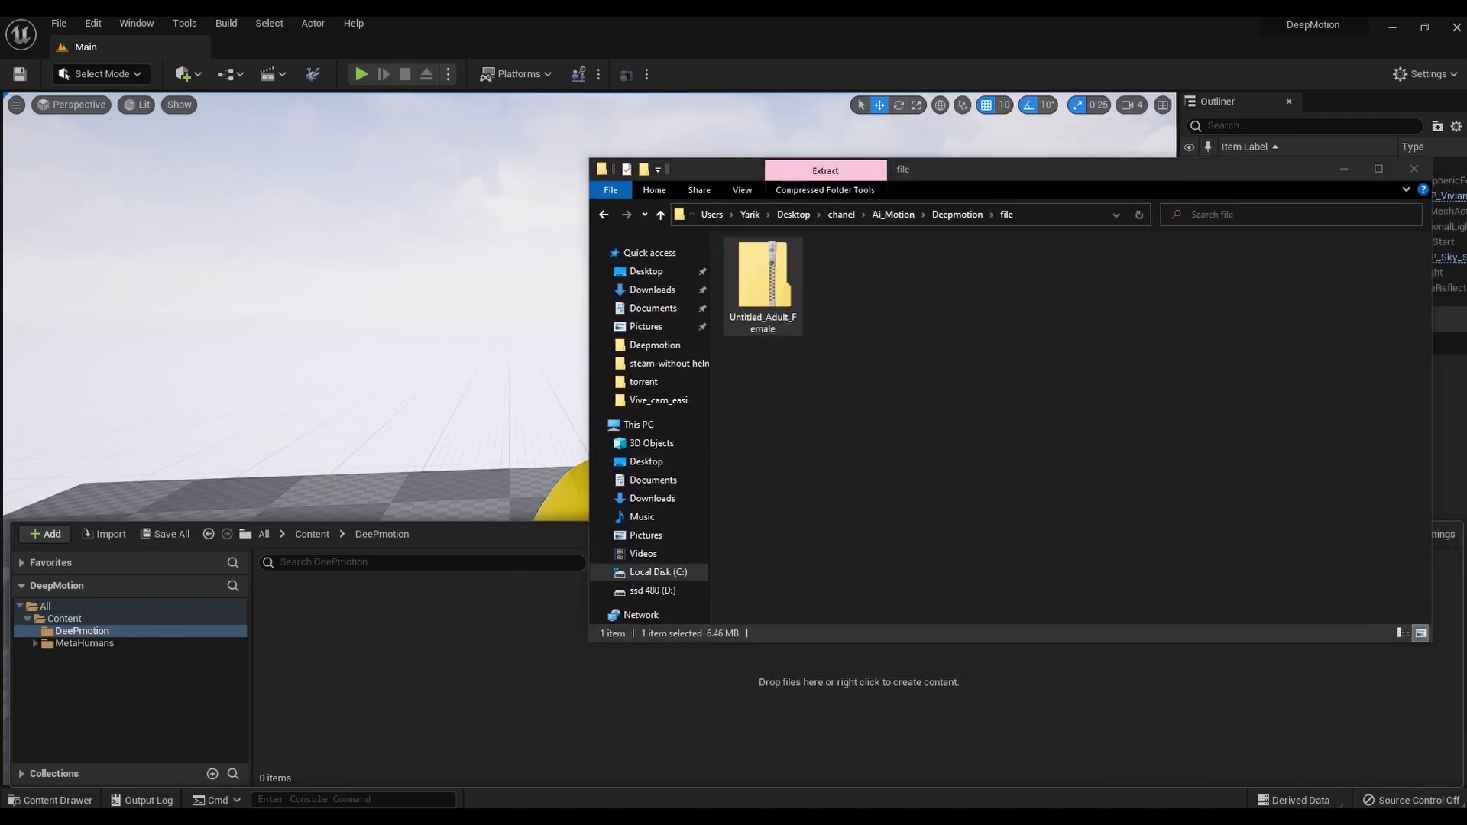
click(1201, 606)
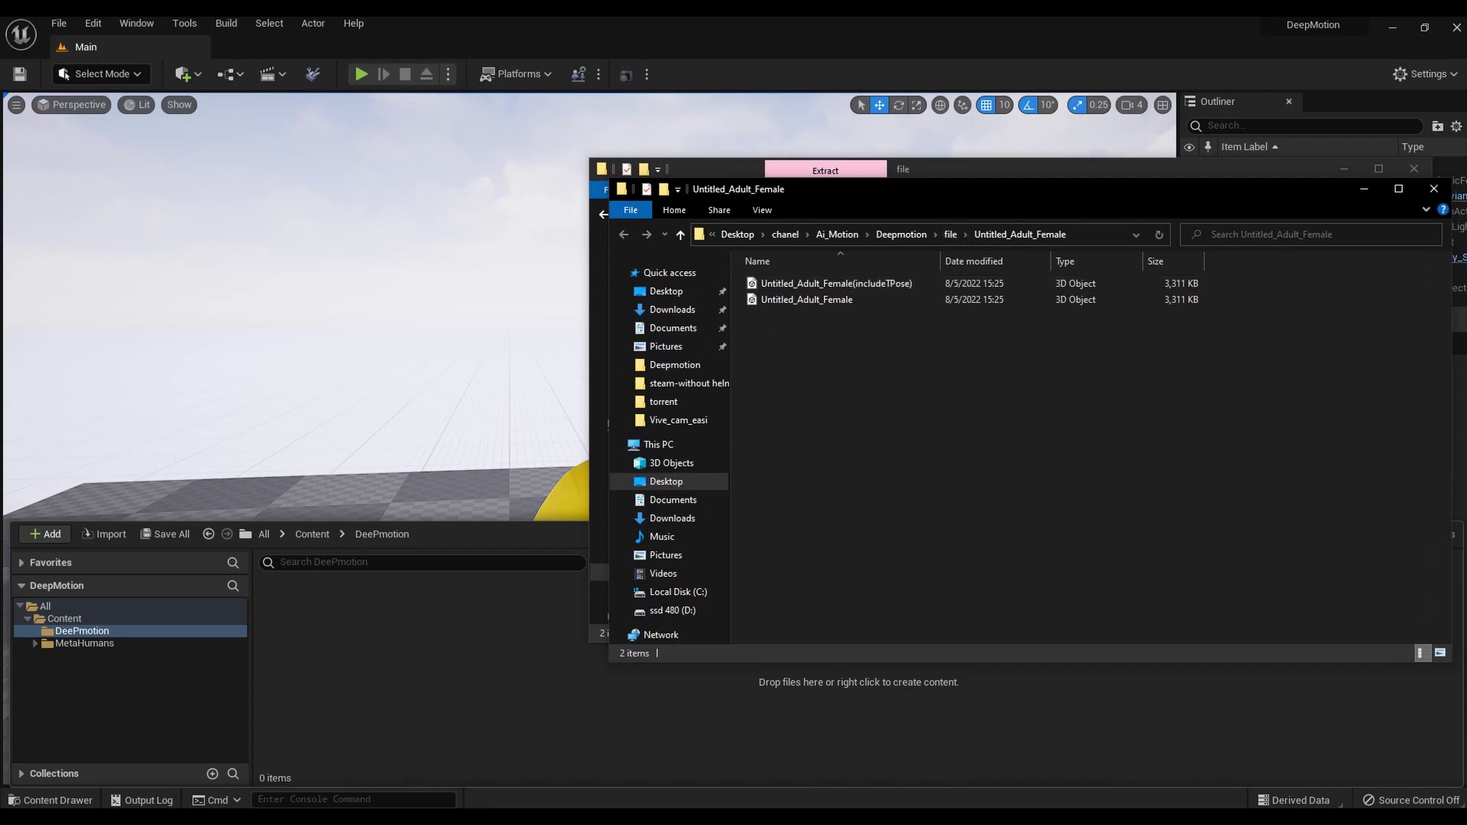
click(1414, 169)
- Try importing all of Untitled_Adult_Female into the DeePmotion folder with Import Animations enabled
click(806, 300)
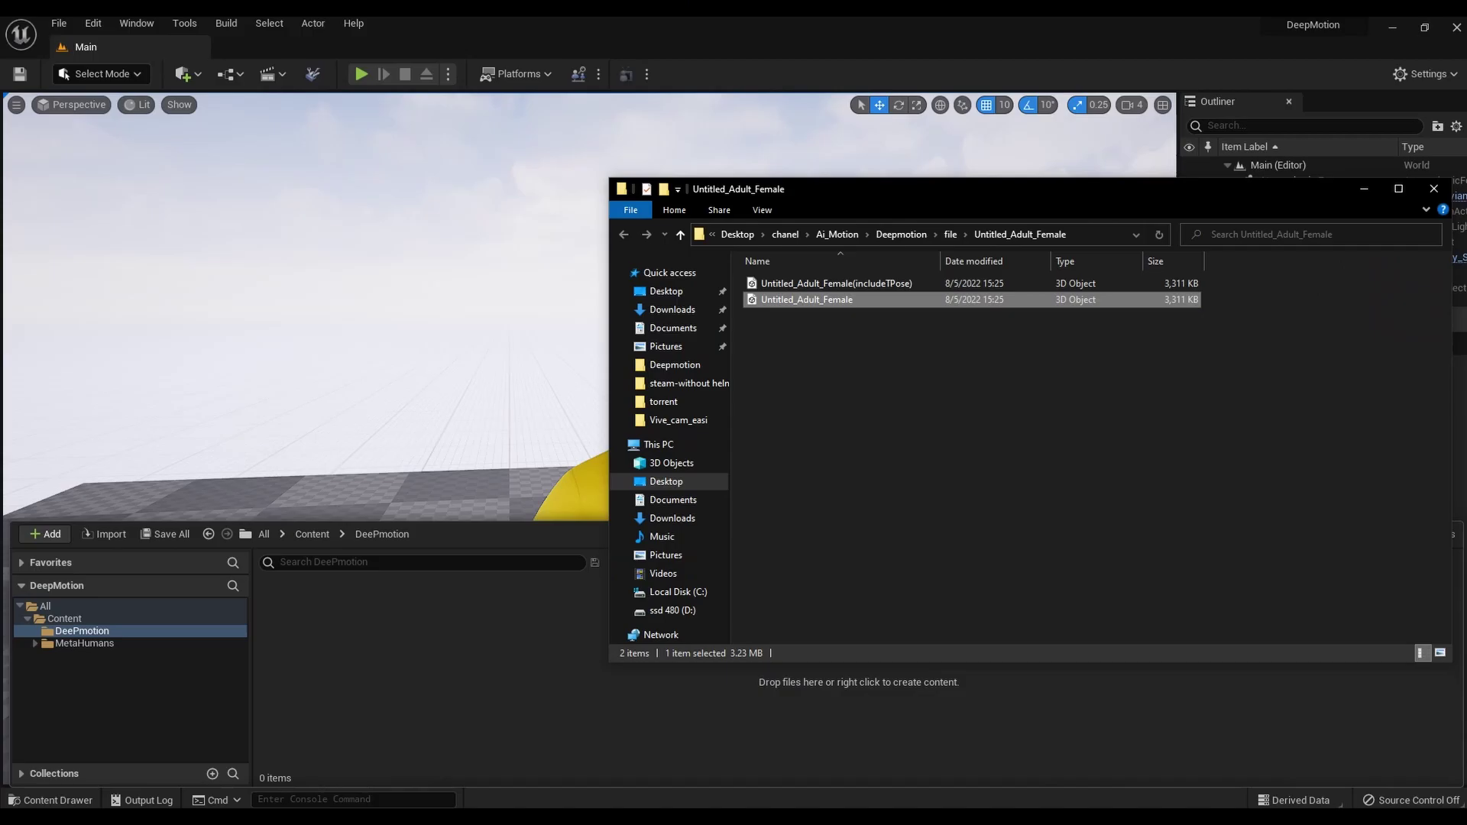
drag(814, 325, 458, 665)
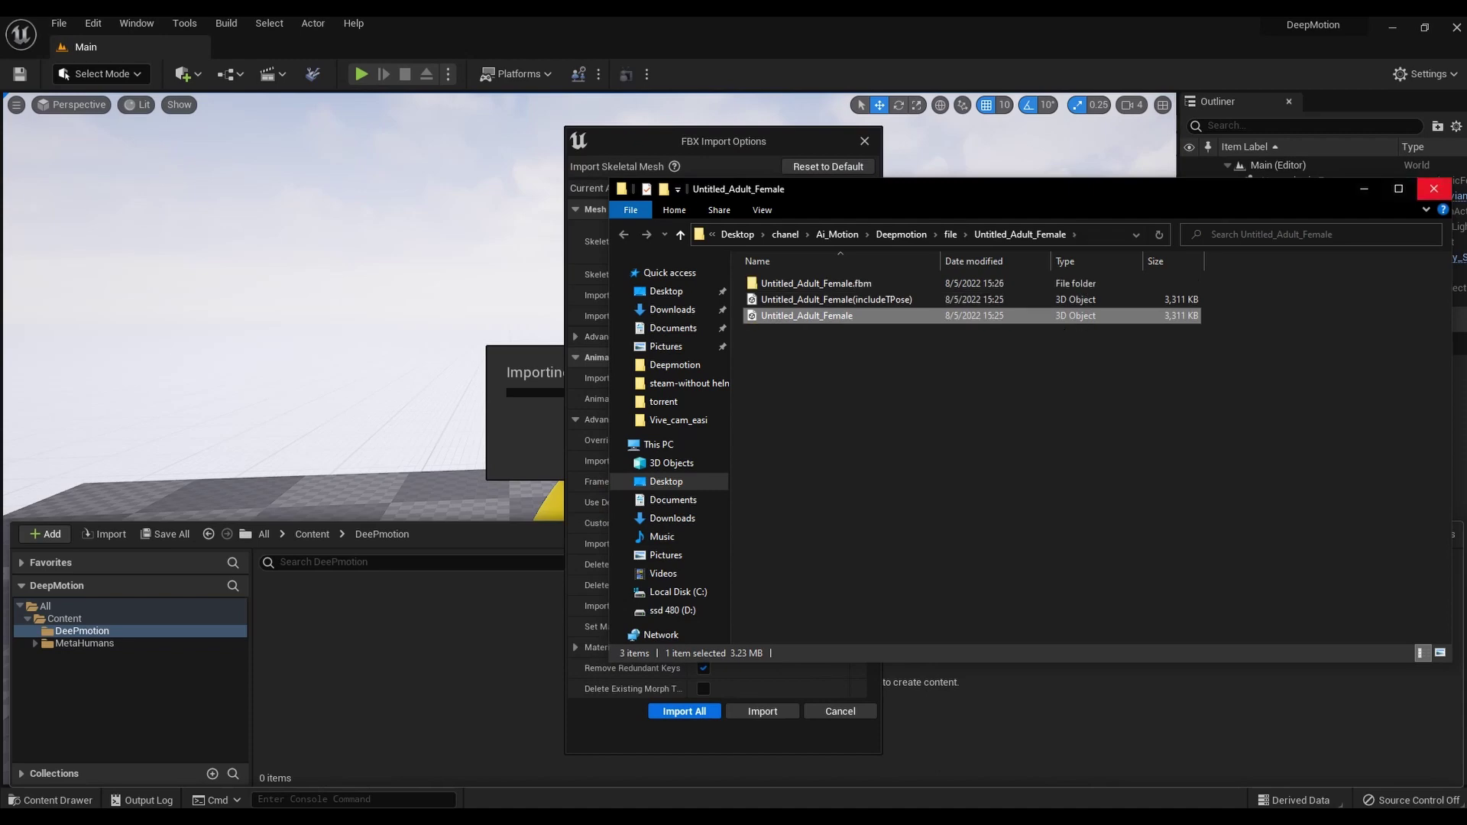
click(1434, 189)
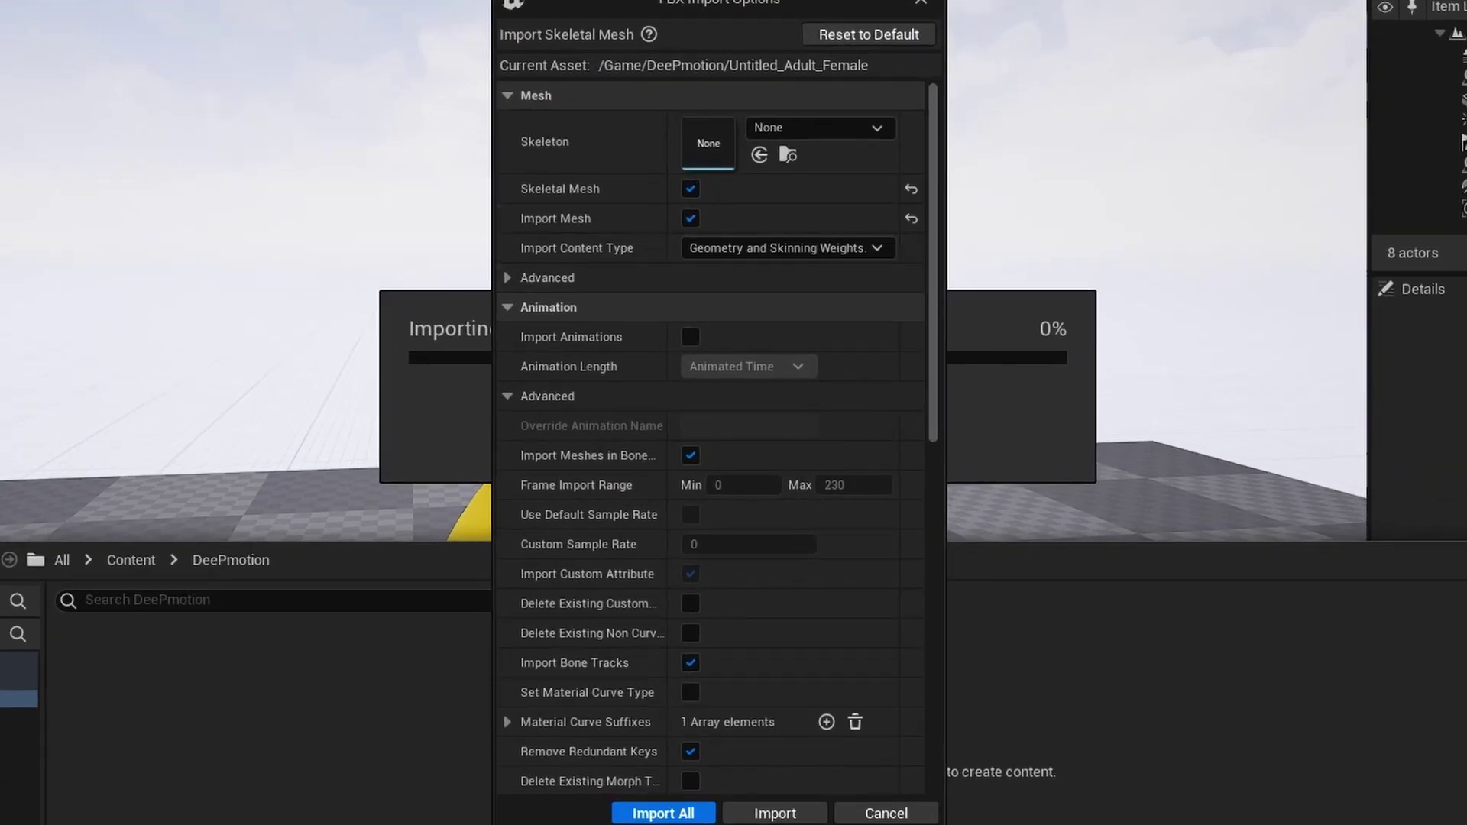
click(690, 337)
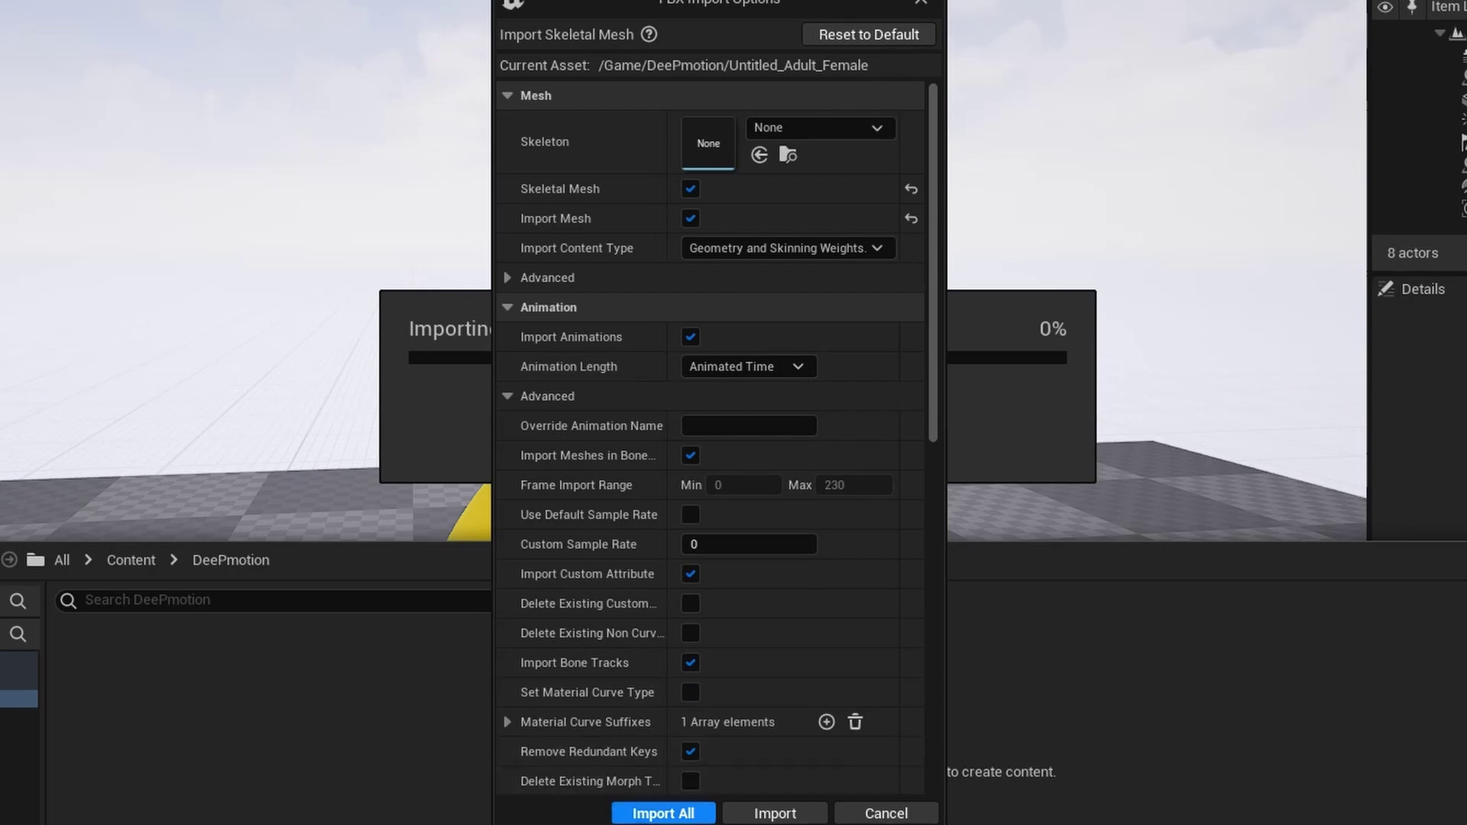
click(663, 815)
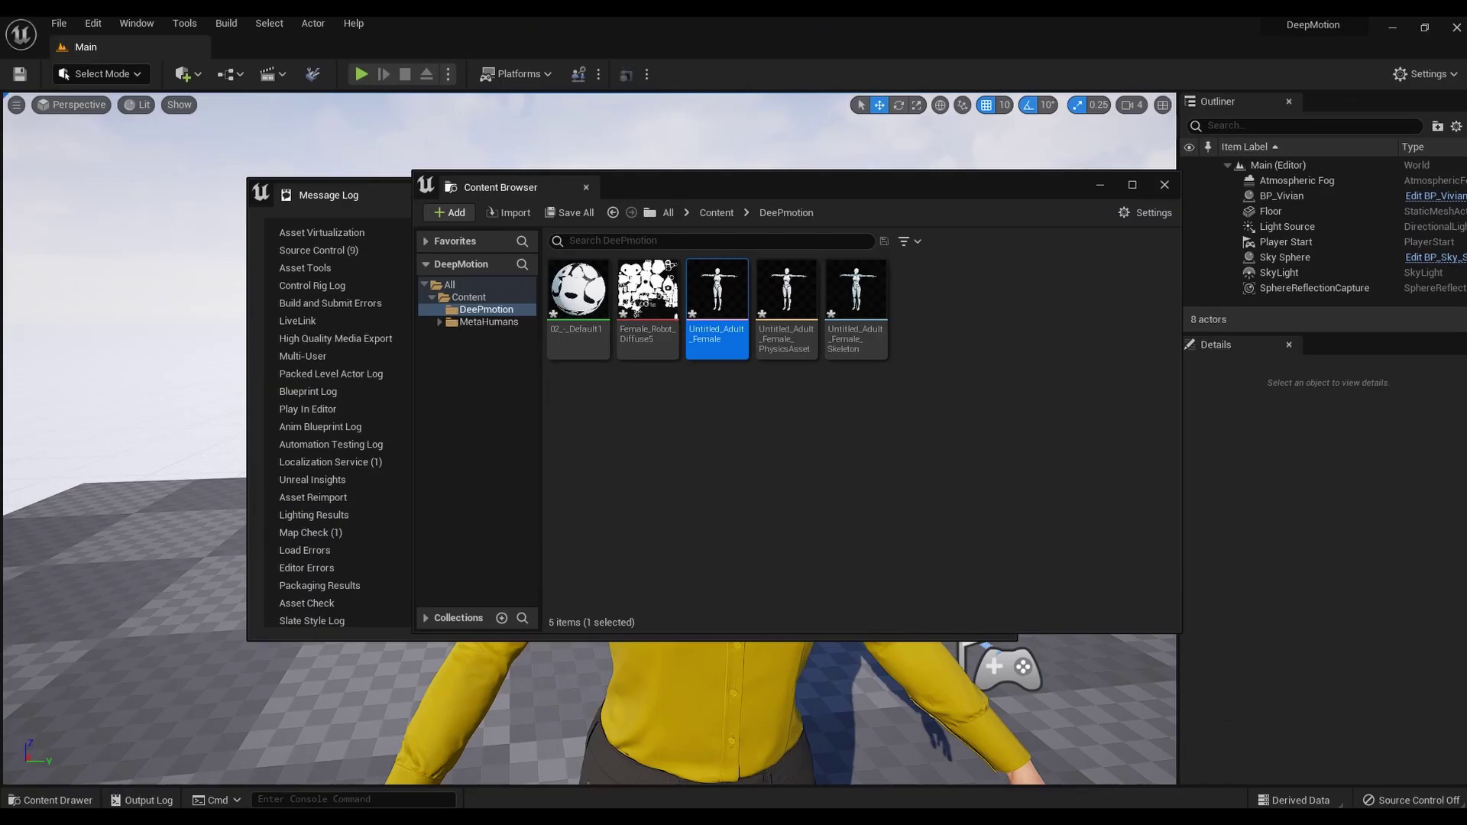
- Force-delete all imported assets in the DeePmotion folder and close the Message Log
click(920, 237)
shift+click(537, 229)
key(Delete)
click(673, 667)
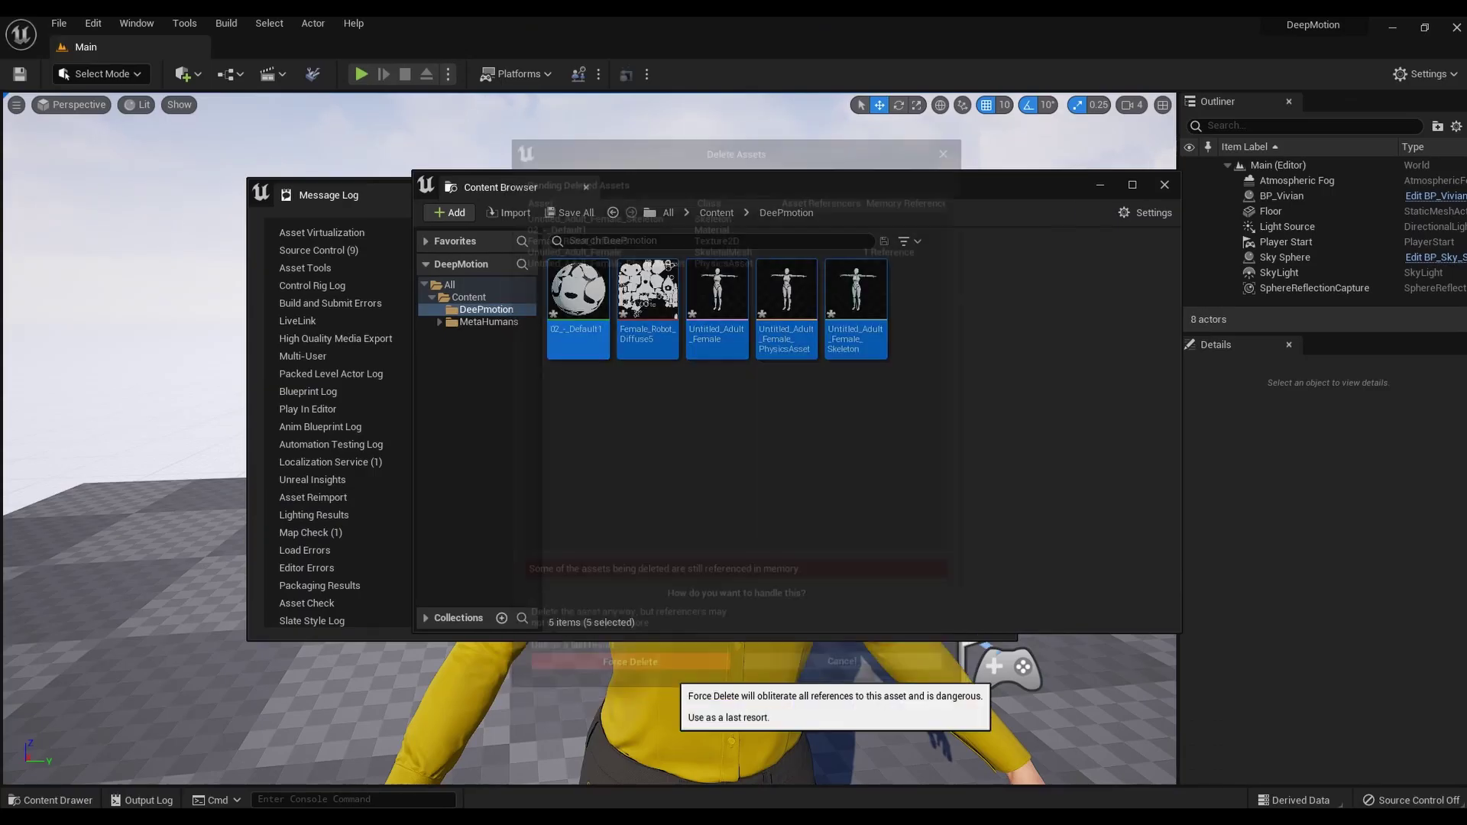
click(329, 194)
click(999, 192)
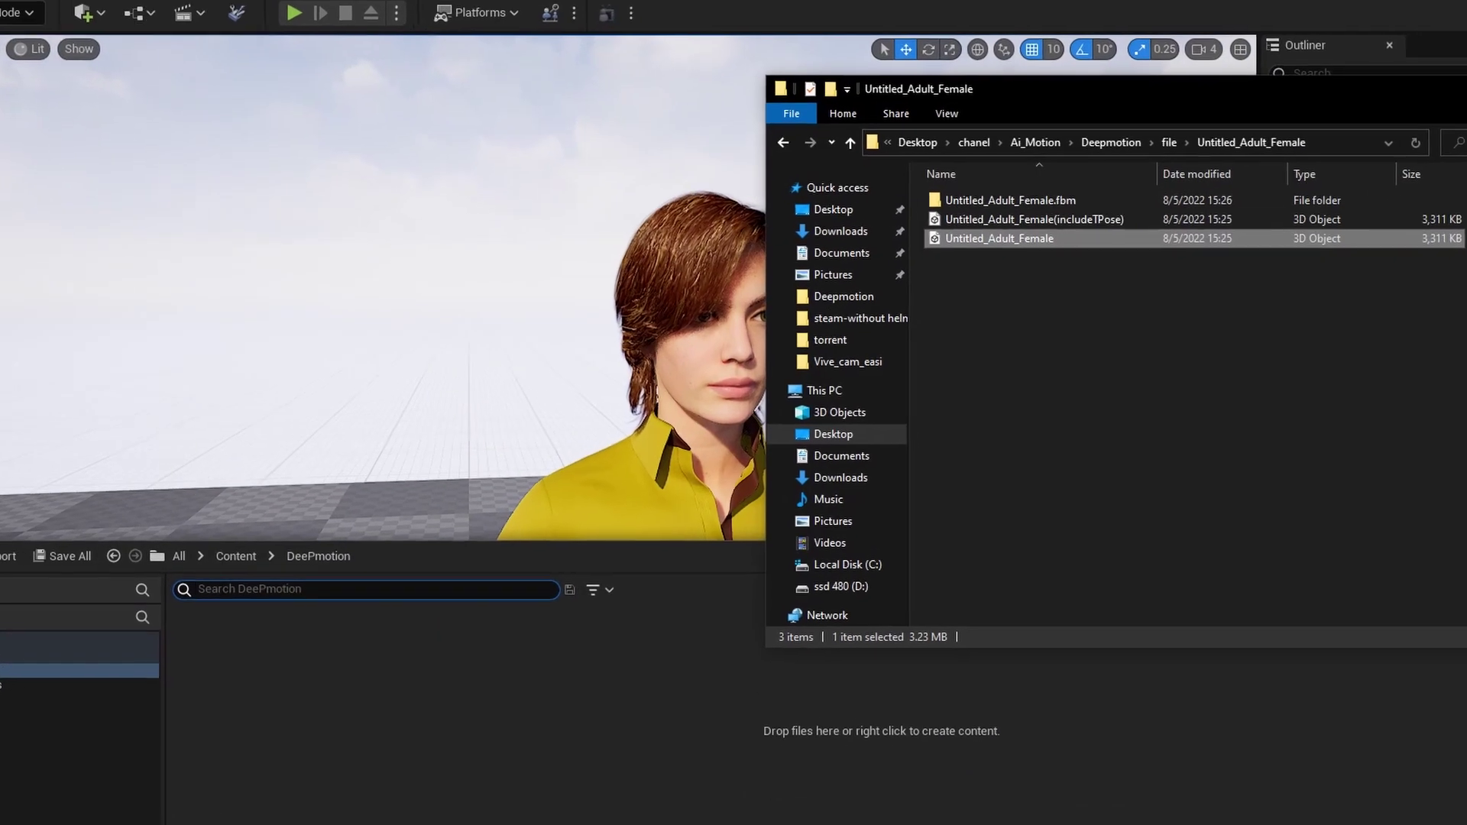
- Try importing Untitled_Adult_Female again with Animation Length at Set Range and a maximum frame of 232
drag(977, 252, 565, 699)
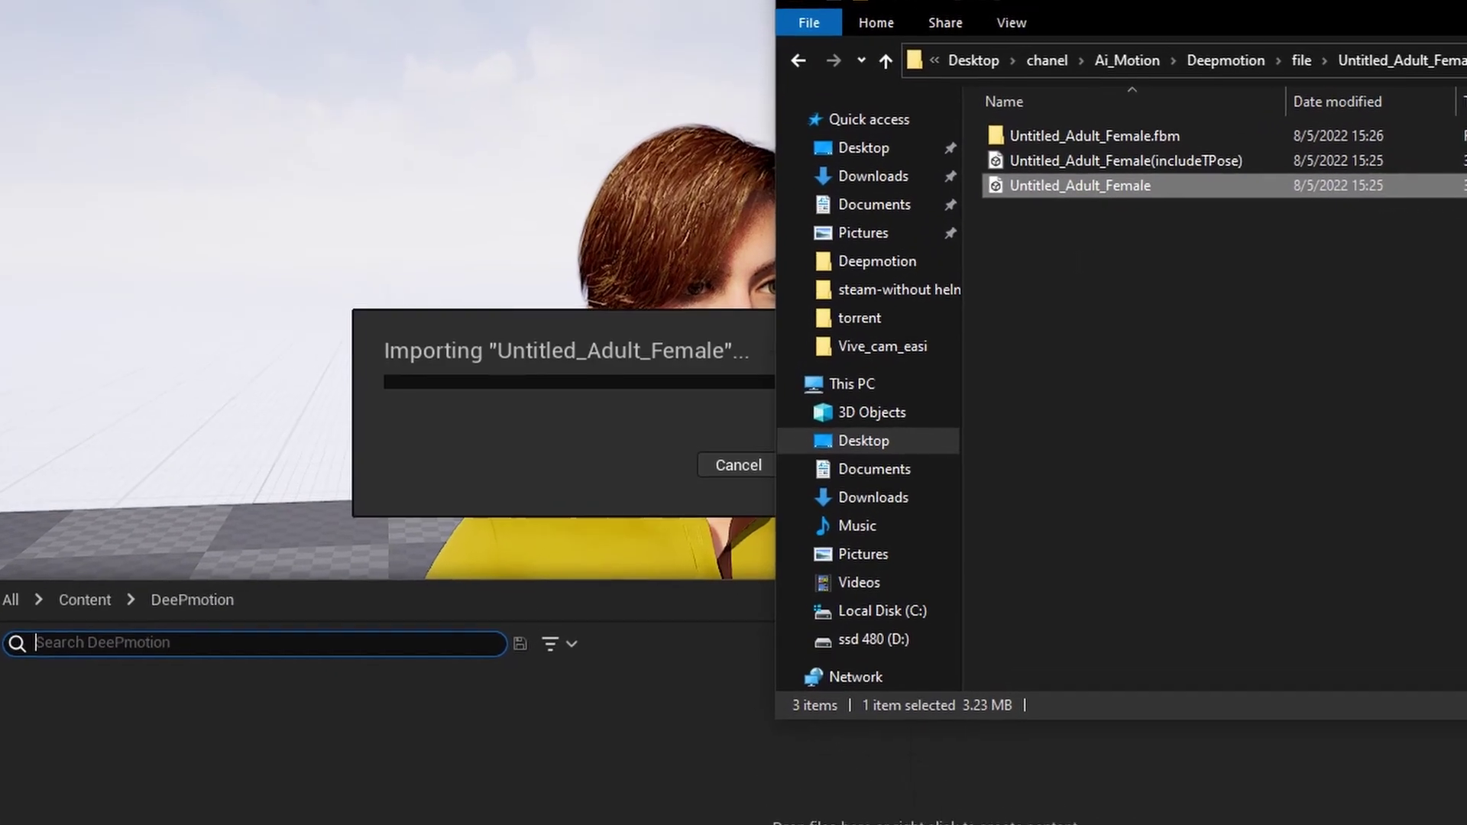
click(735, 394)
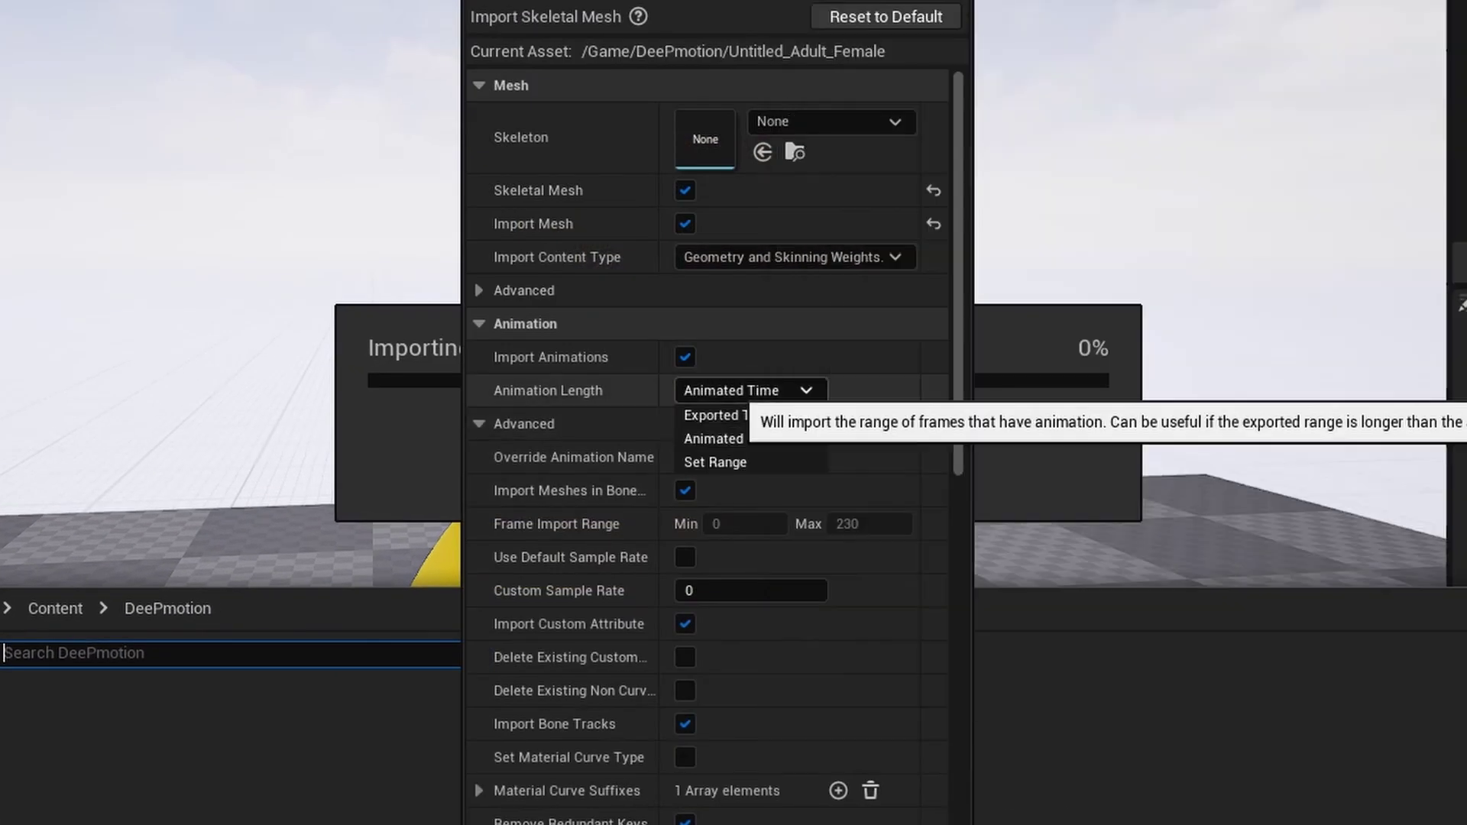
click(715, 462)
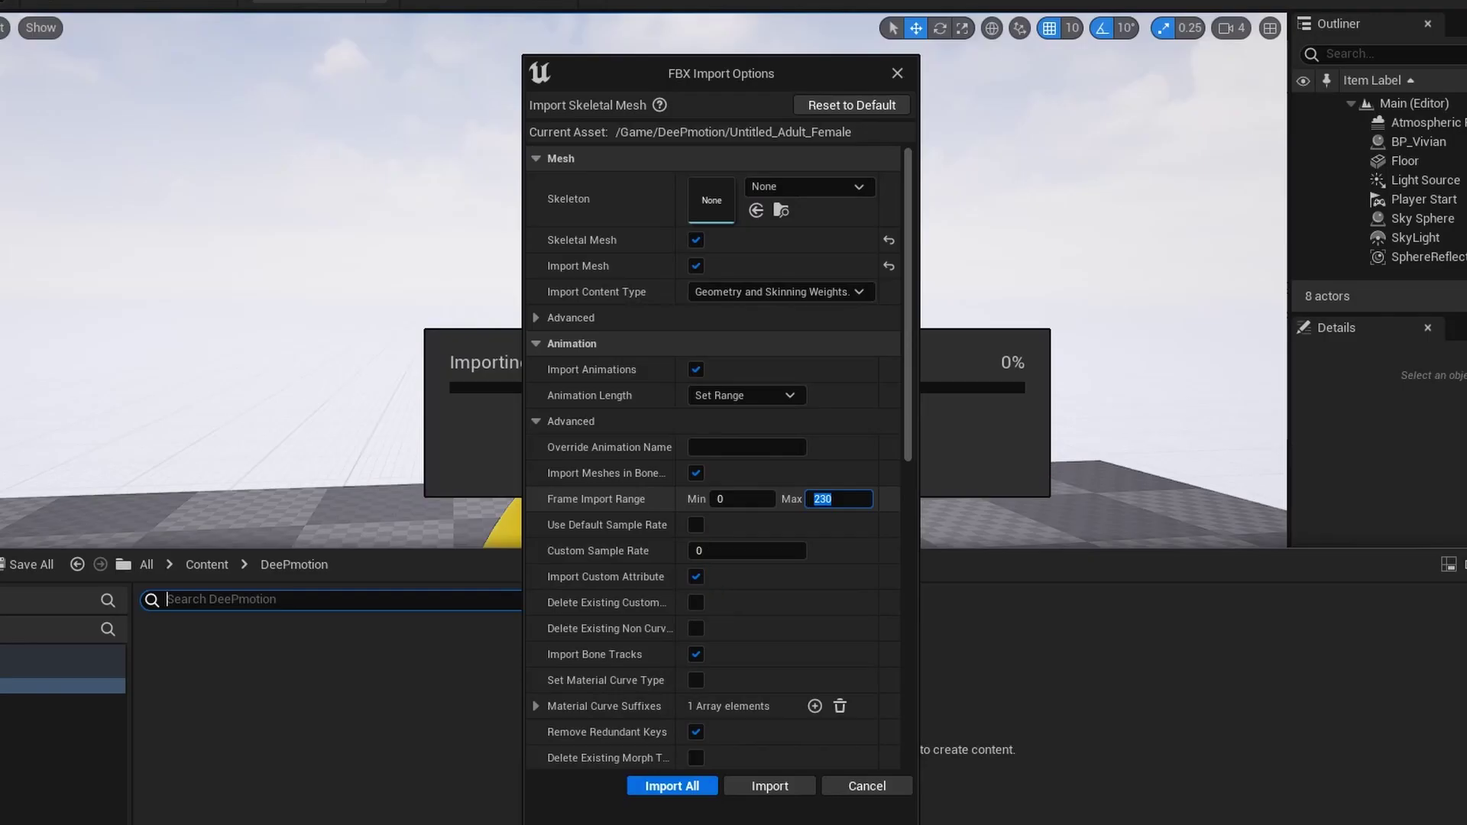
key(BackSpace)
text(2)
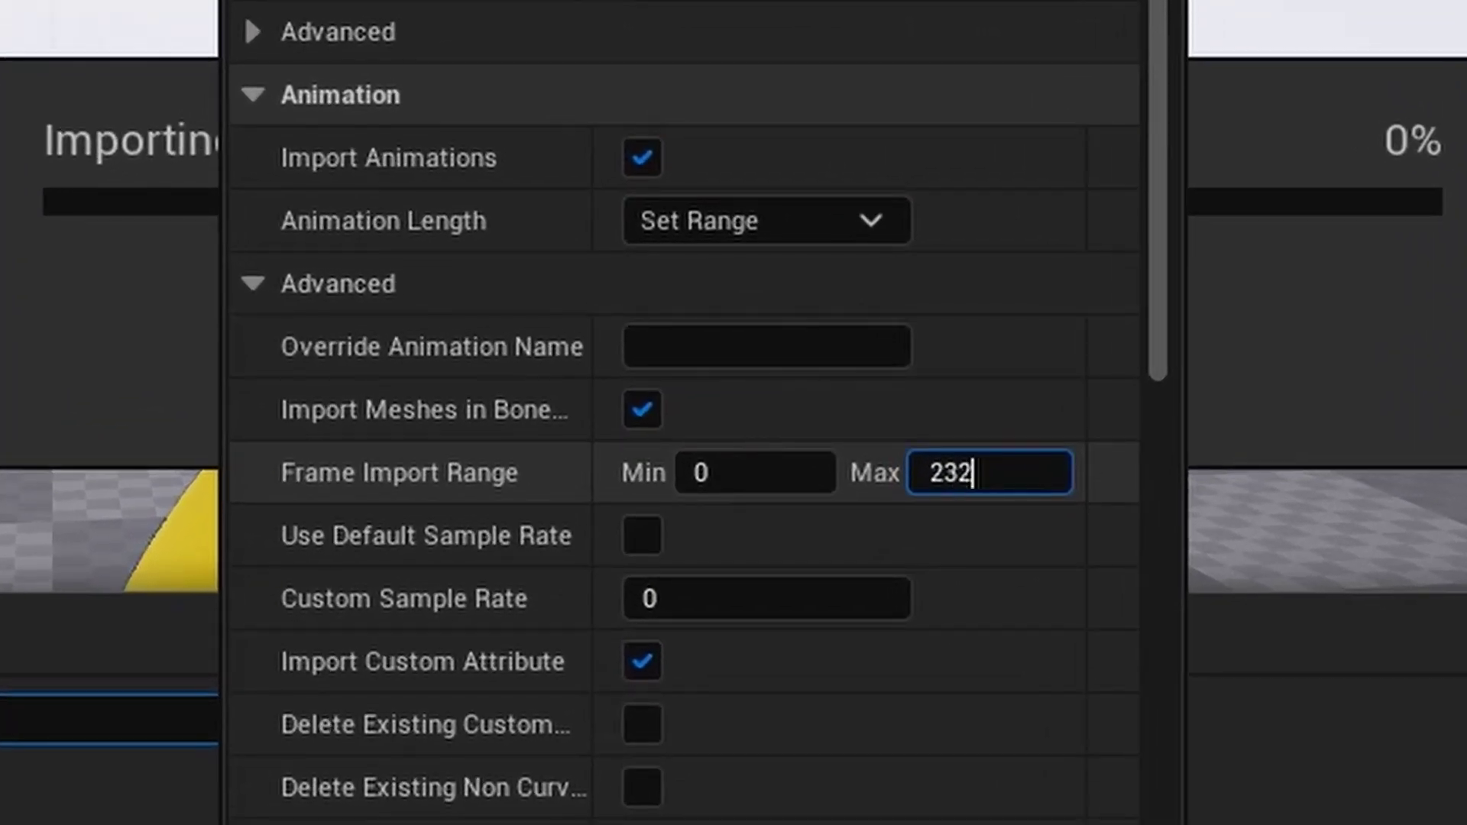
key(Return)
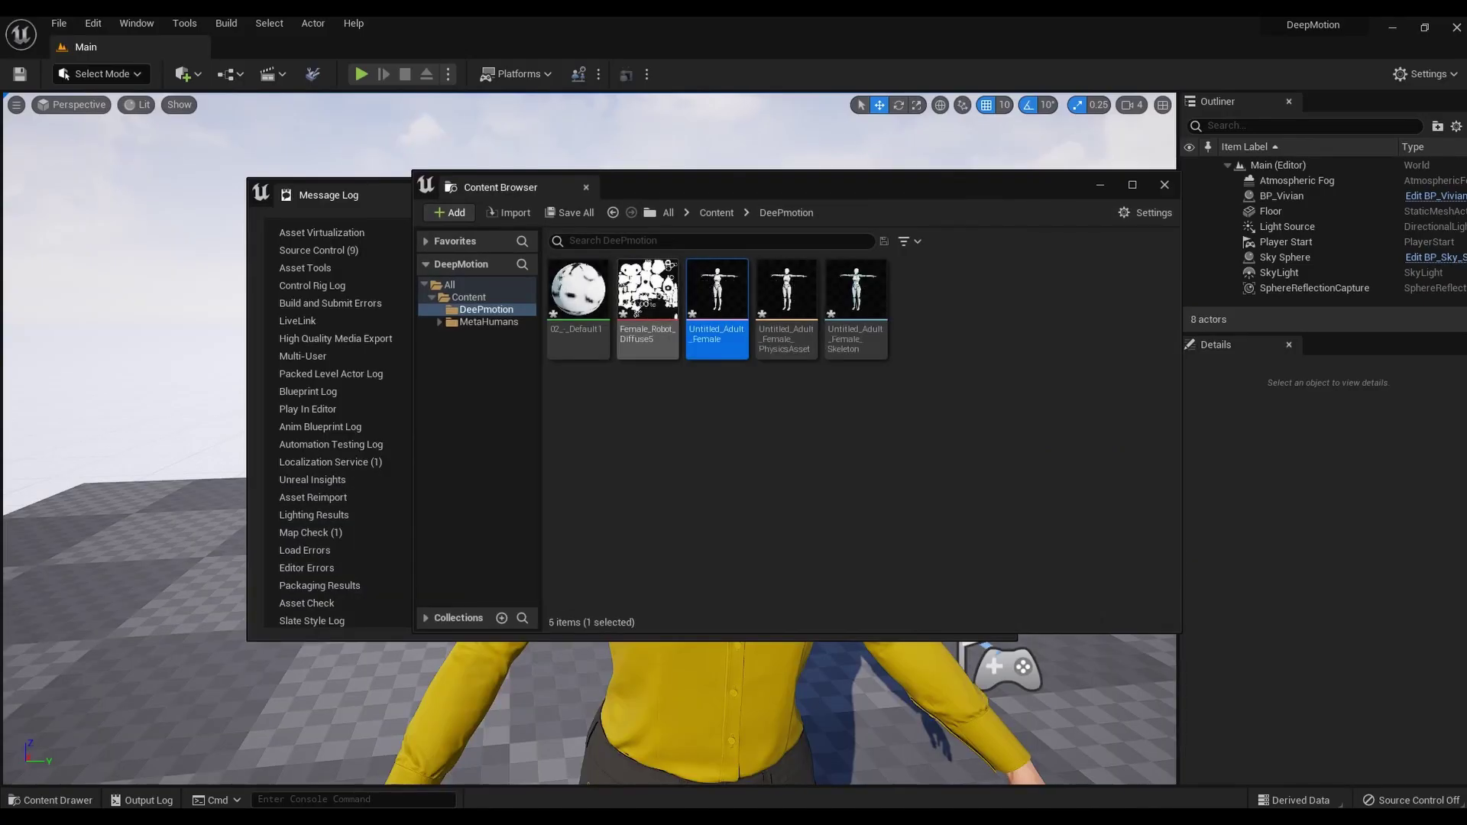
- Force-delete the assets from the second Untitled_Adult_Female import
click(856, 302)
shift+click(603, 304)
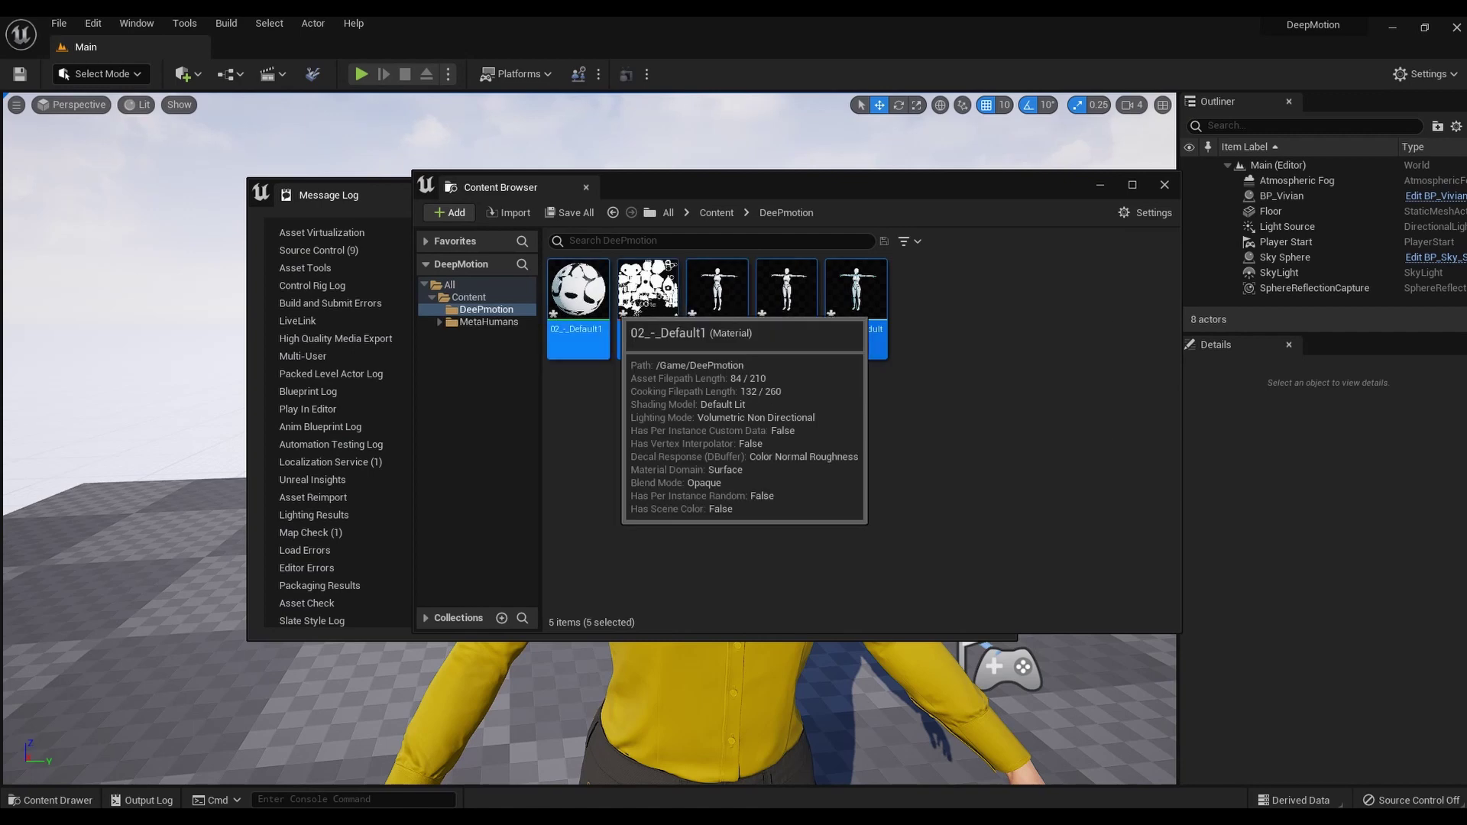
key(Delete)
click(622, 664)
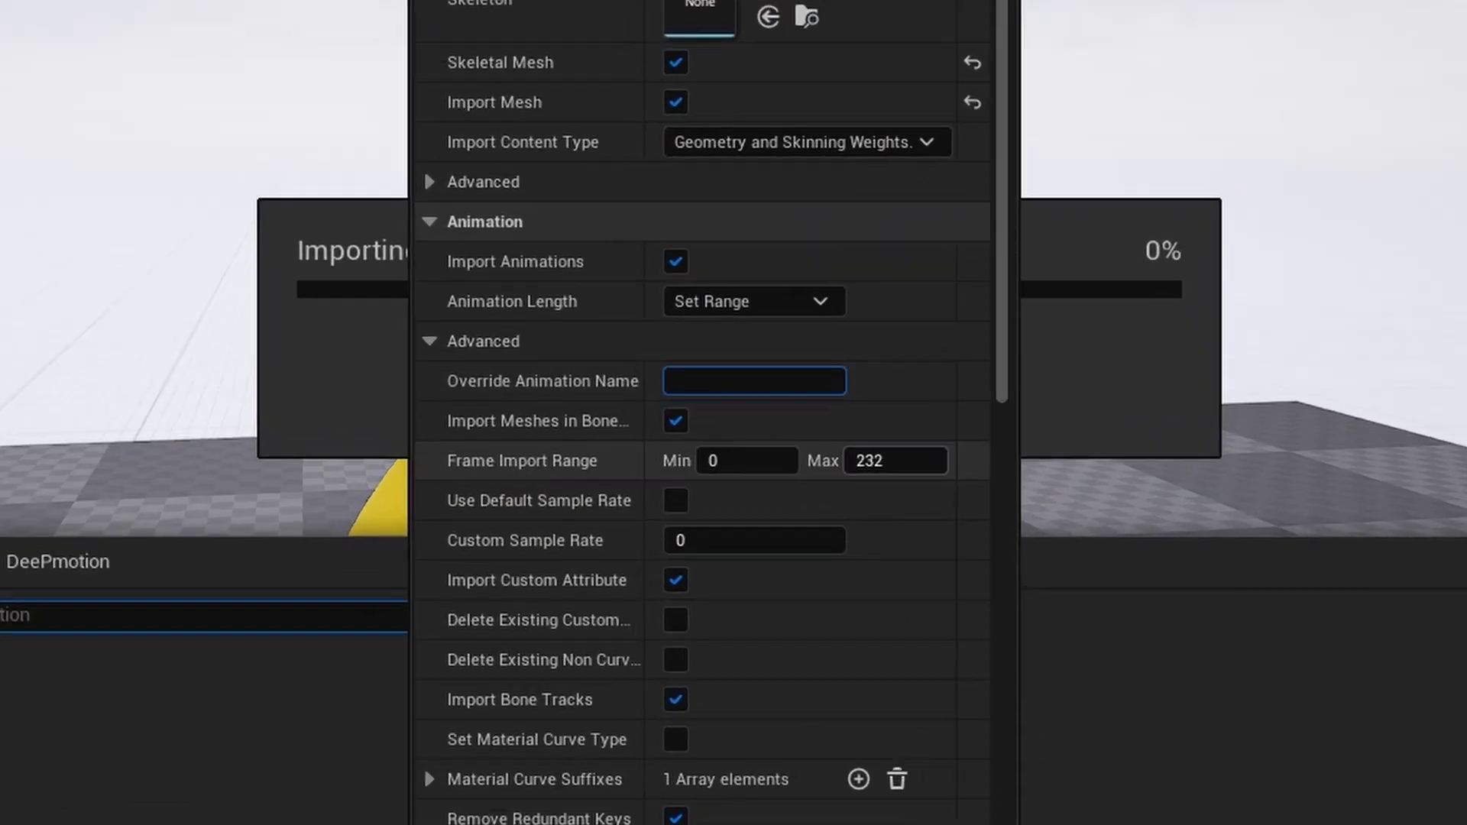
- Import Untitled_Adult_Female with a Set Range frame import range and open the resulting animation asset
click(895, 461)
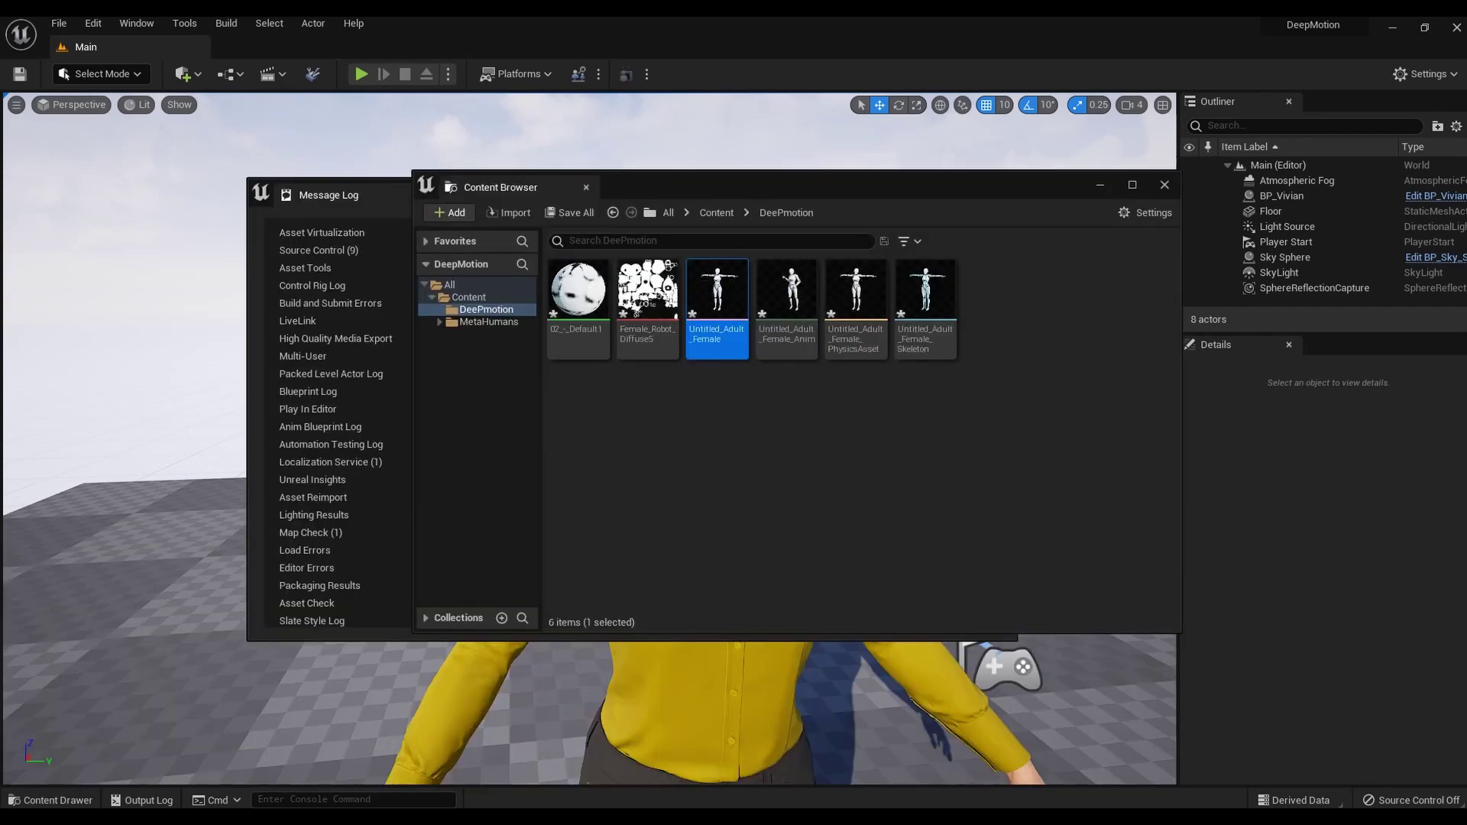
click(790, 293)
double_click(787, 294)
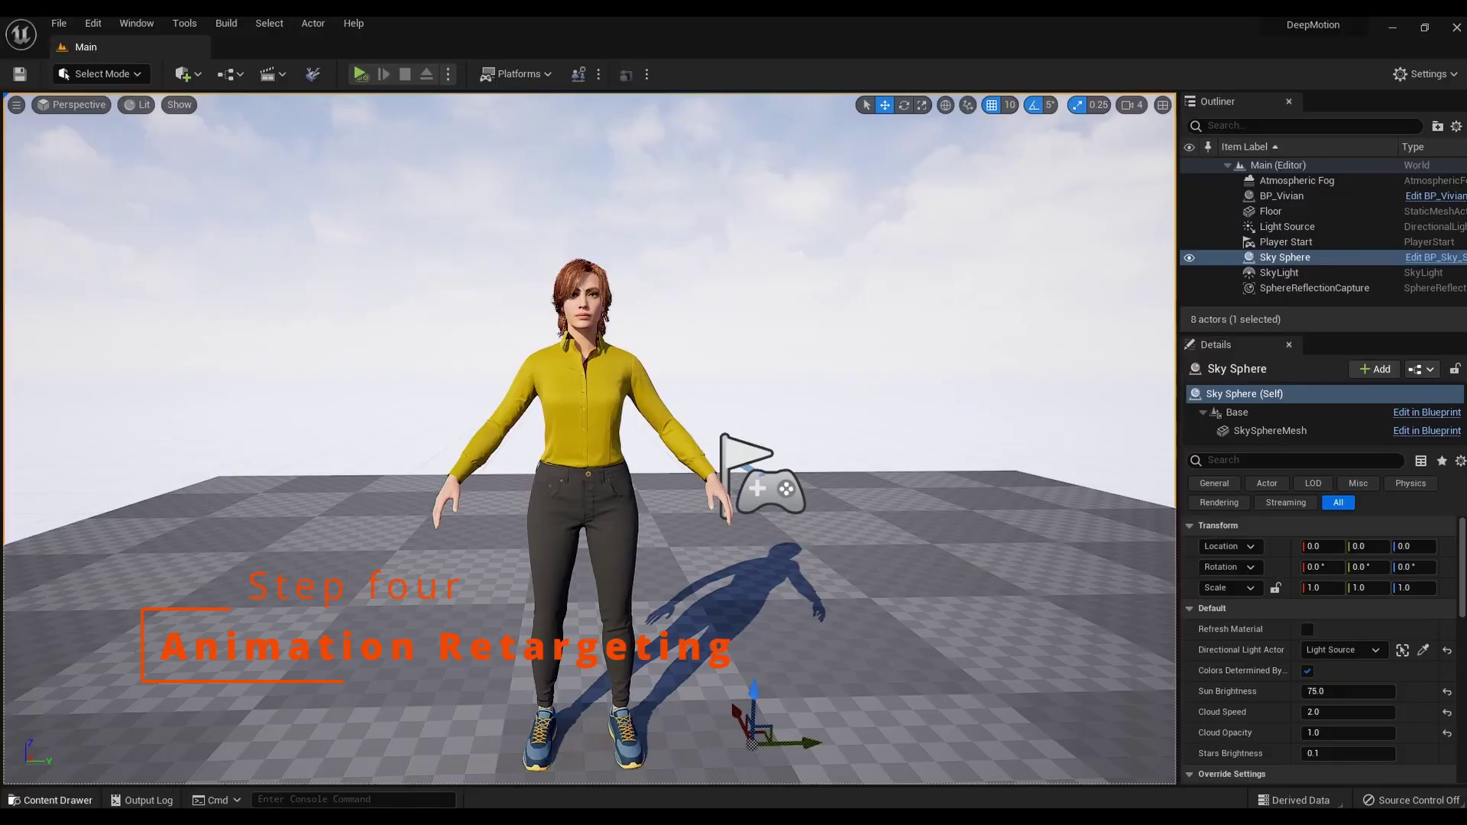
- Create an IK Rig named Ik_rig_Unitted_adult_Femail in the DeePmotion folder, based on the Untitled_Adult_Female skeletal mesh
click(50, 800)
right_click(769, 629)
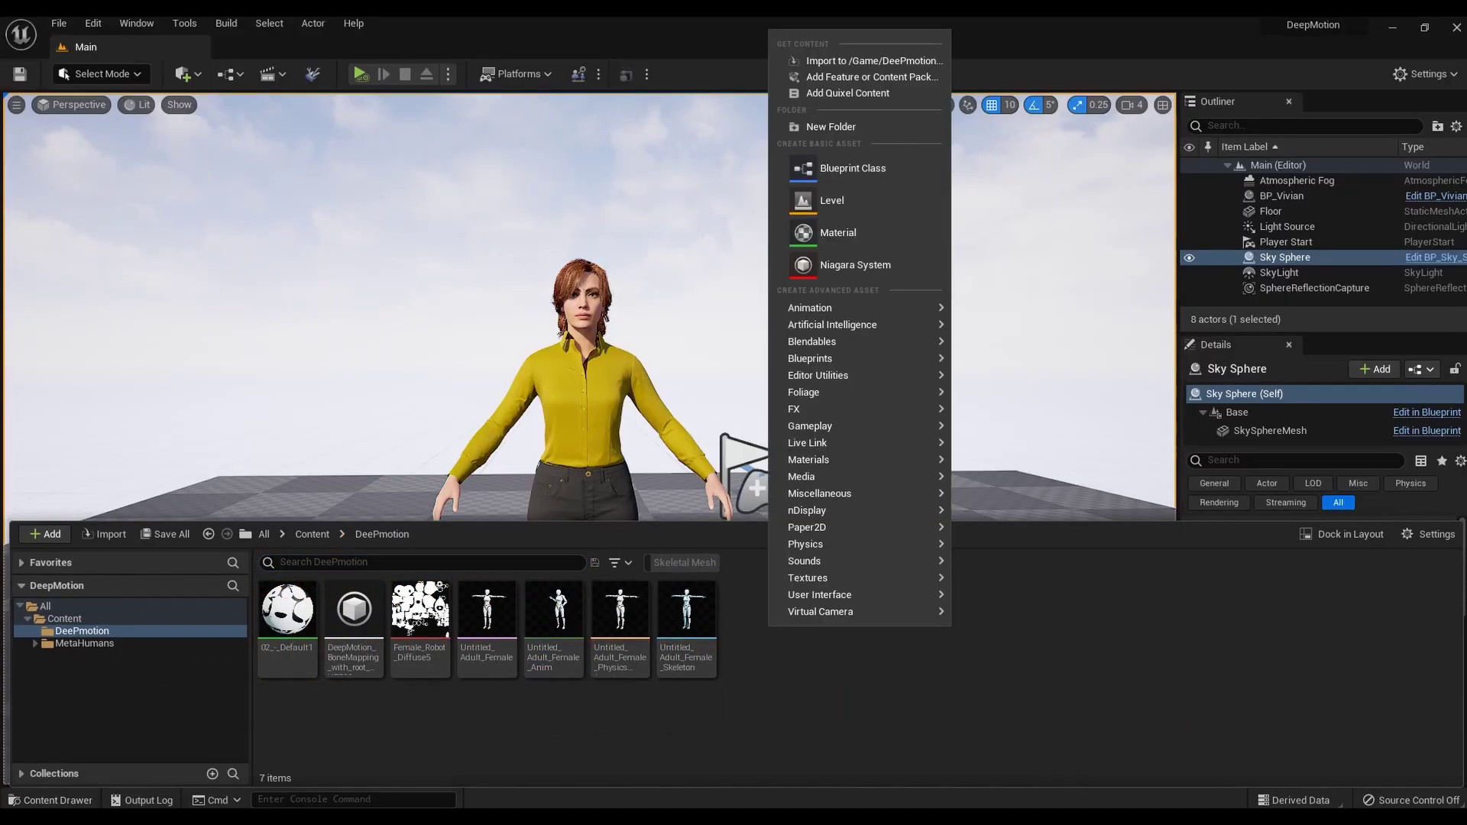
mouse_move(840, 307)
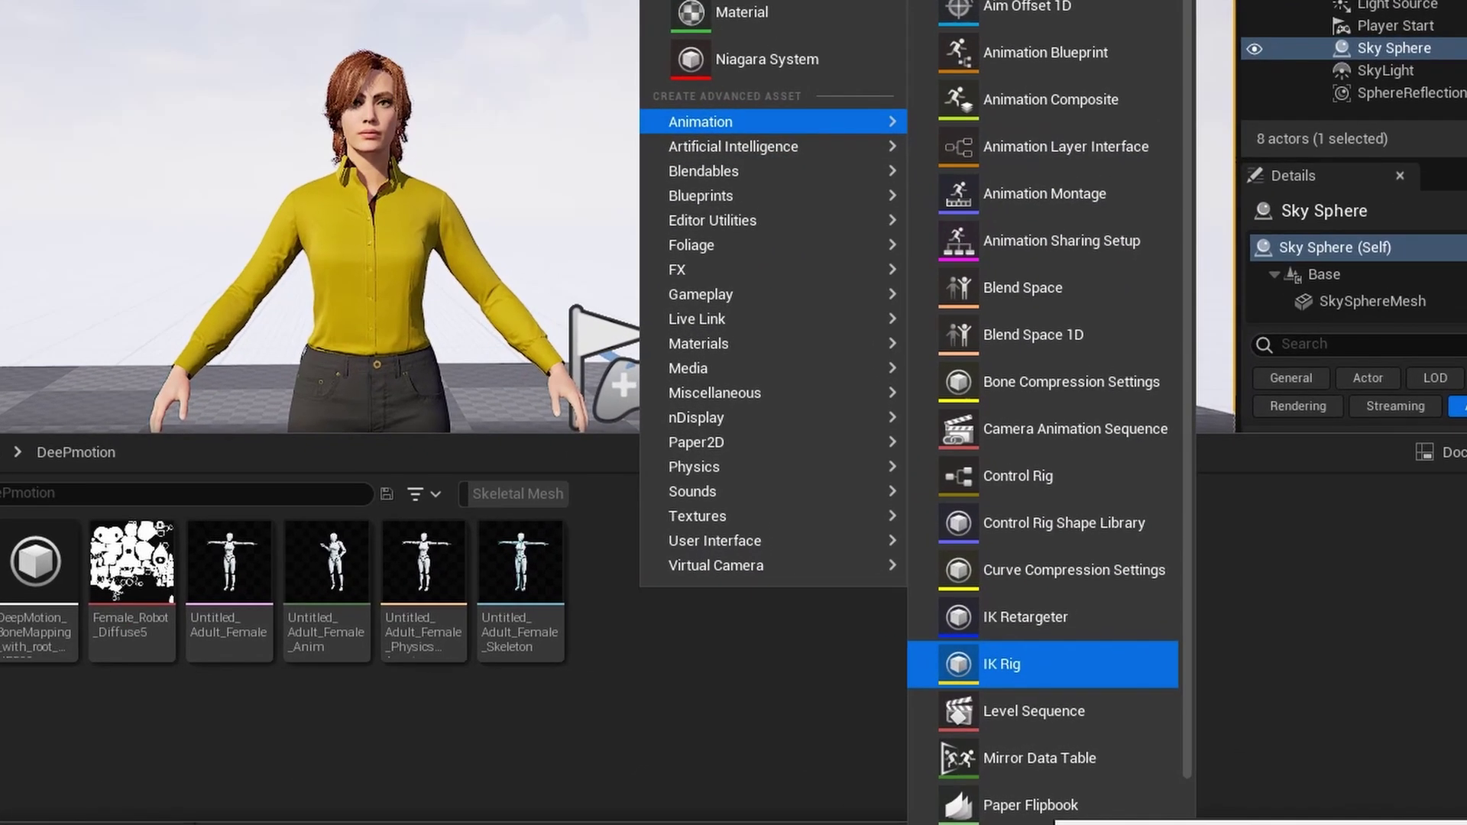
click(1001, 664)
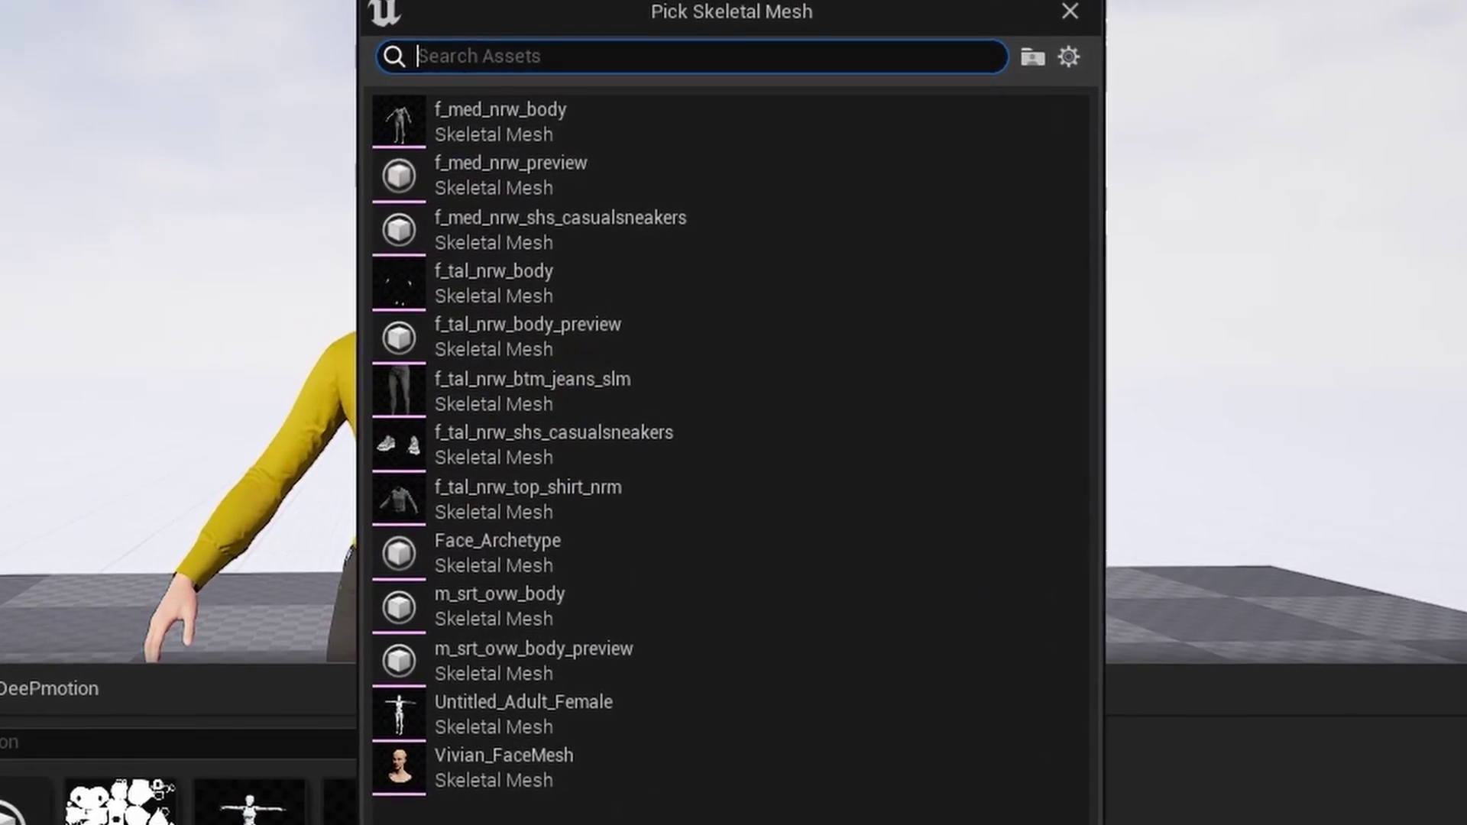
drag(625, 10, 863, 38)
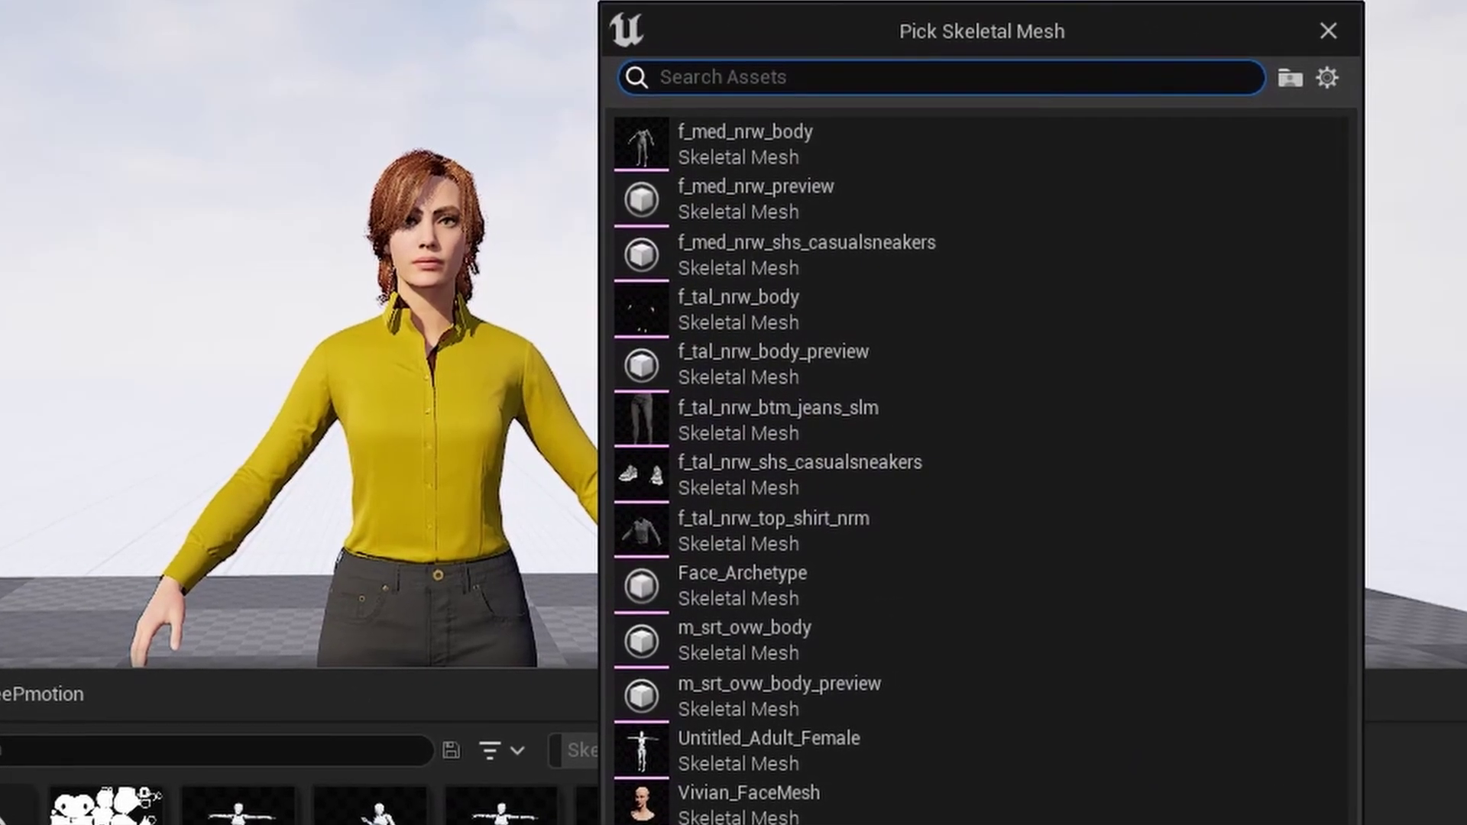
click(856, 749)
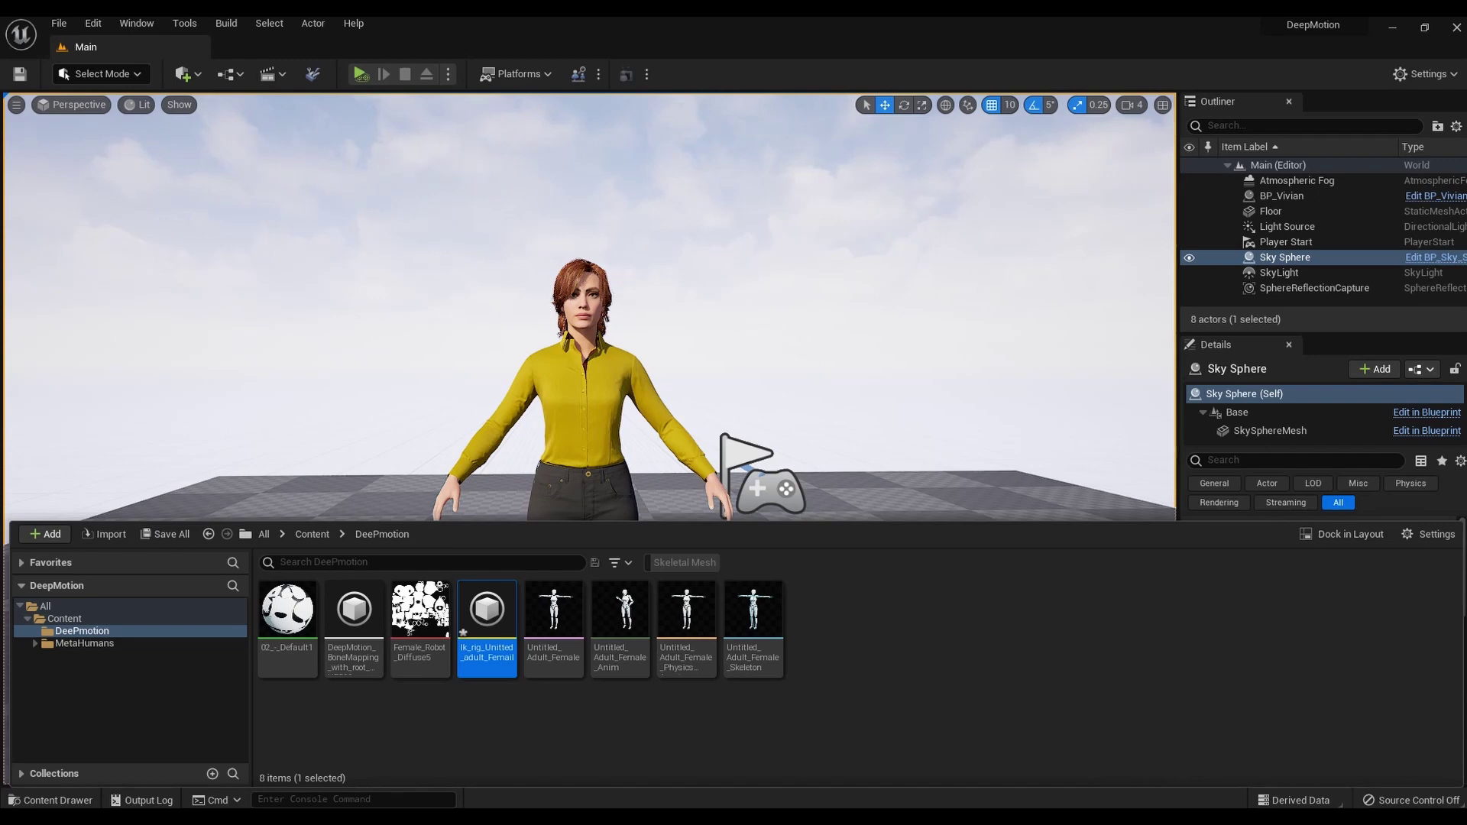
- Open the new IK rig and set hips_JNT as its retarget root
double_click(486, 618)
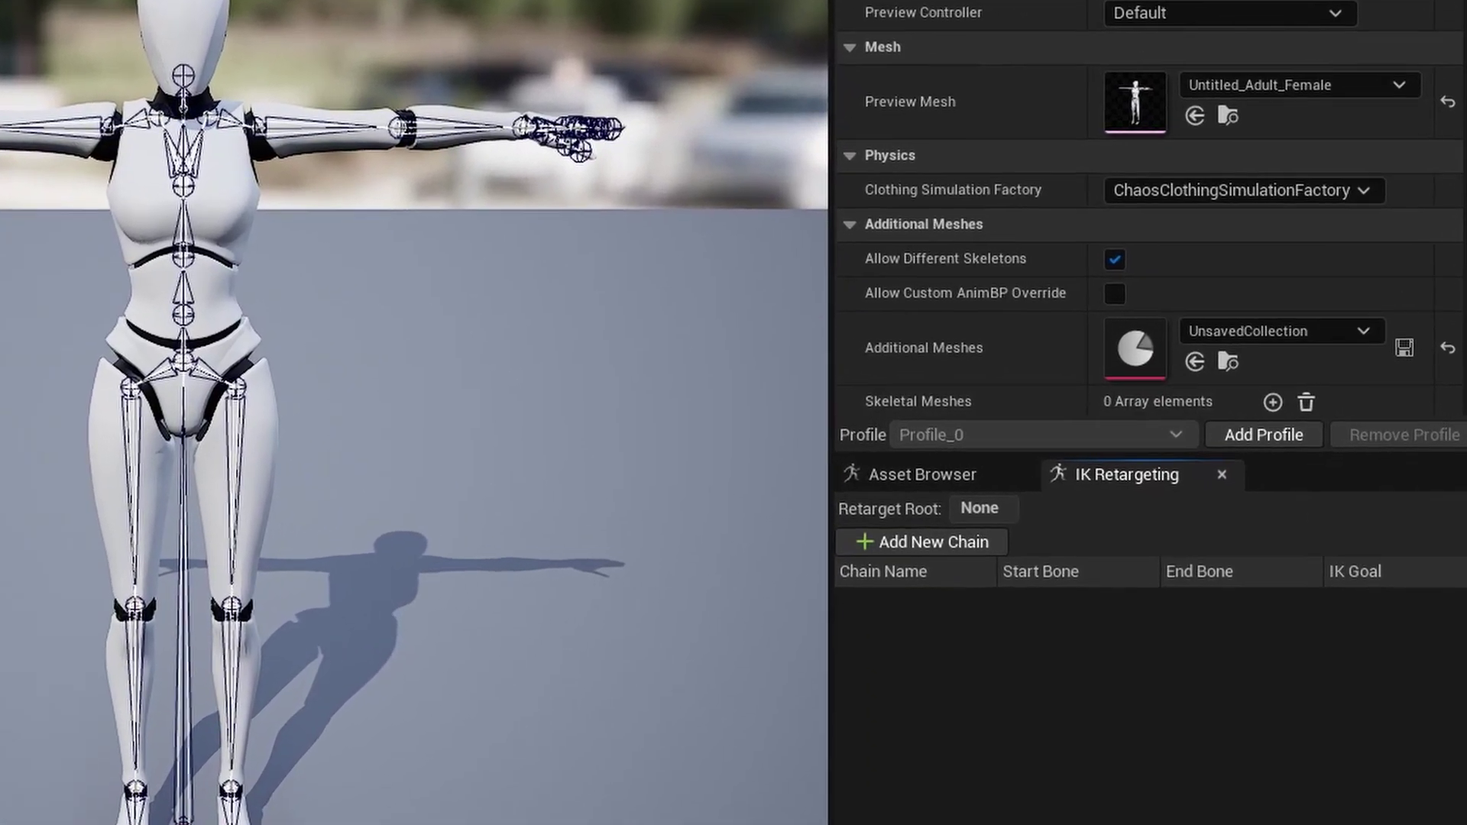
double_click(980, 508)
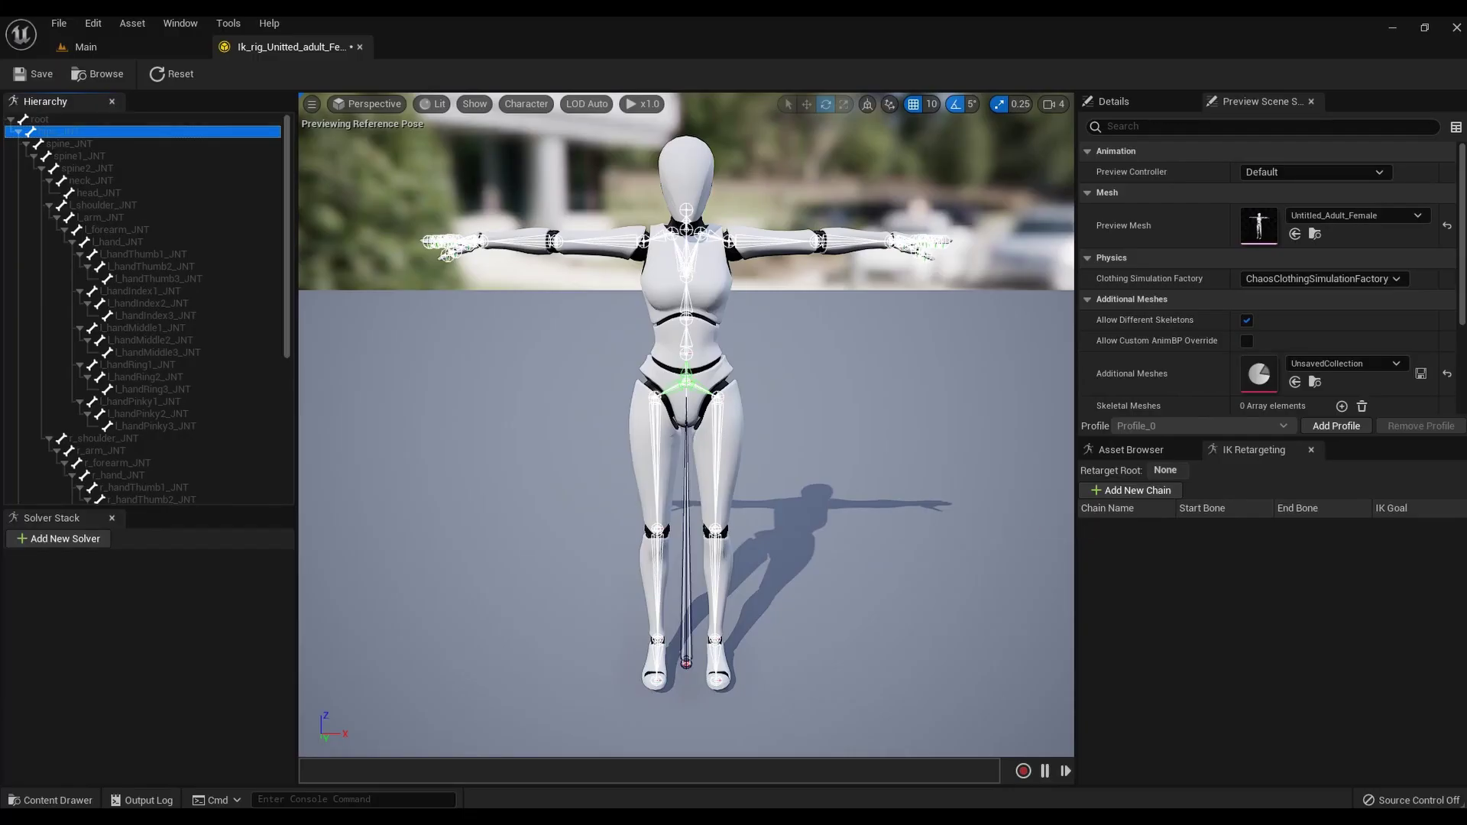
right_click(96, 131)
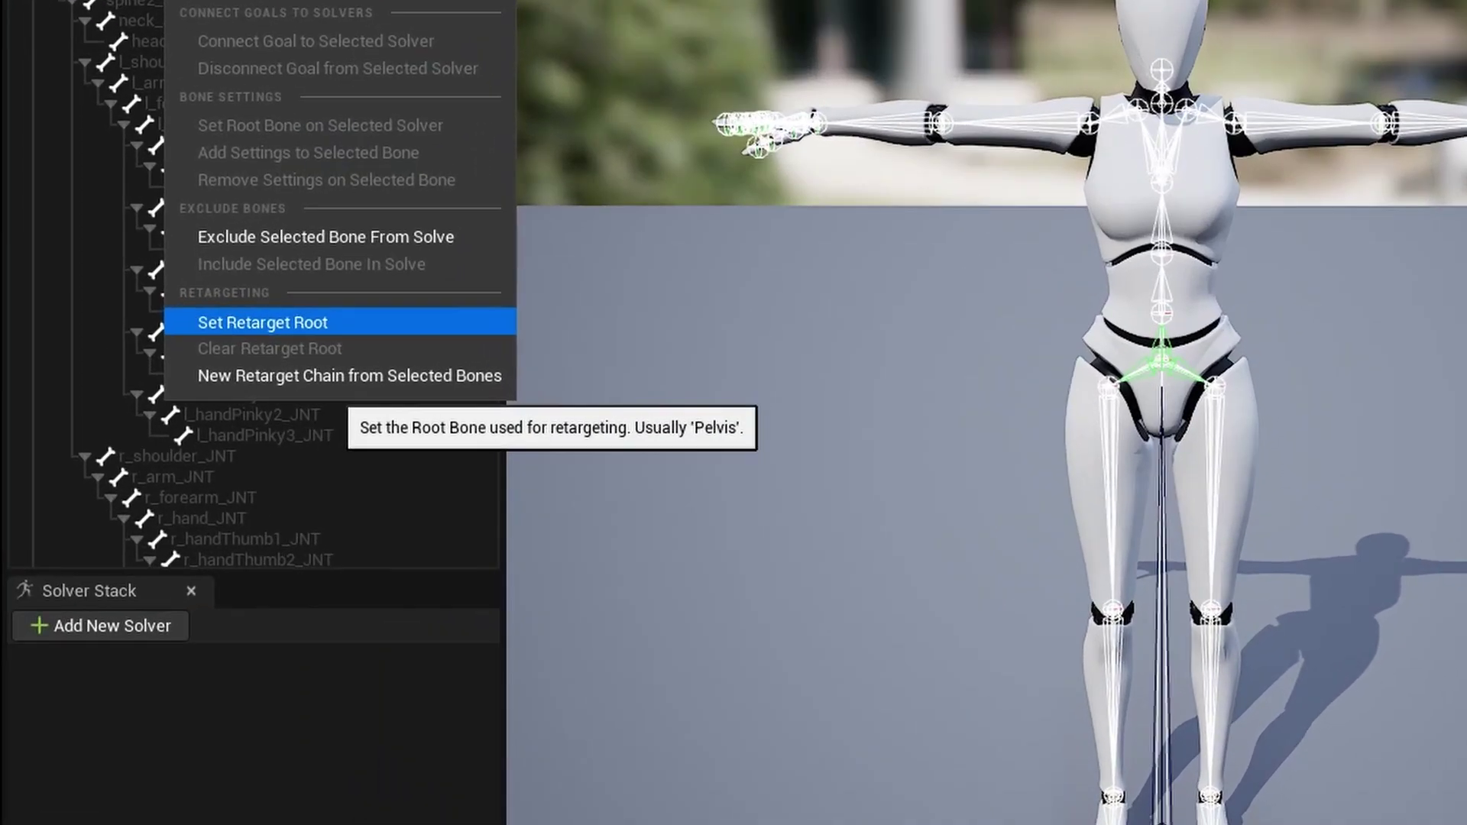
click(262, 323)
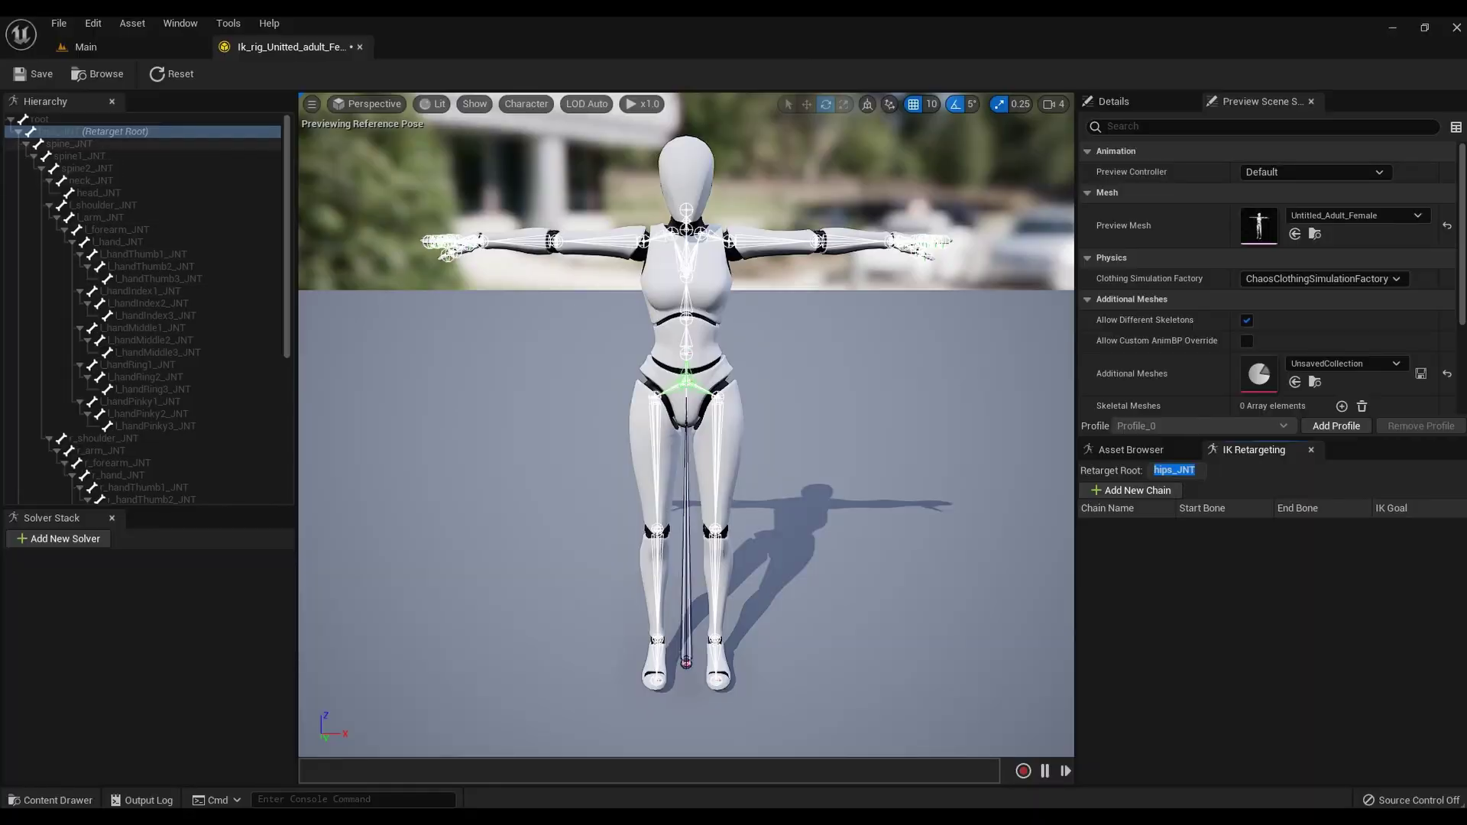
- Create a retarget chain named spine from spine_JNT to spine2_JNT
click(80, 179)
click(135, 37)
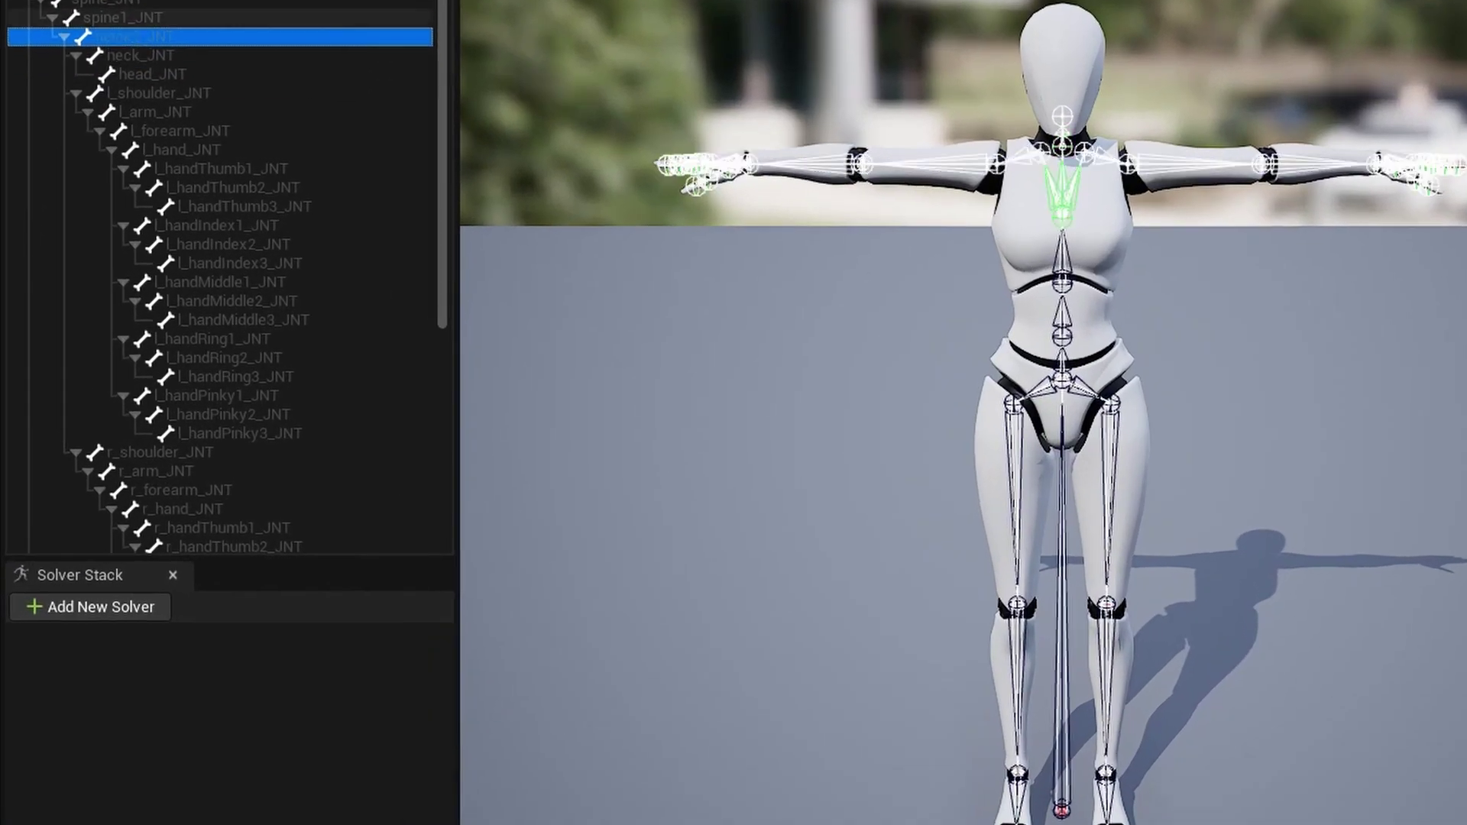
shift+click(107, 3)
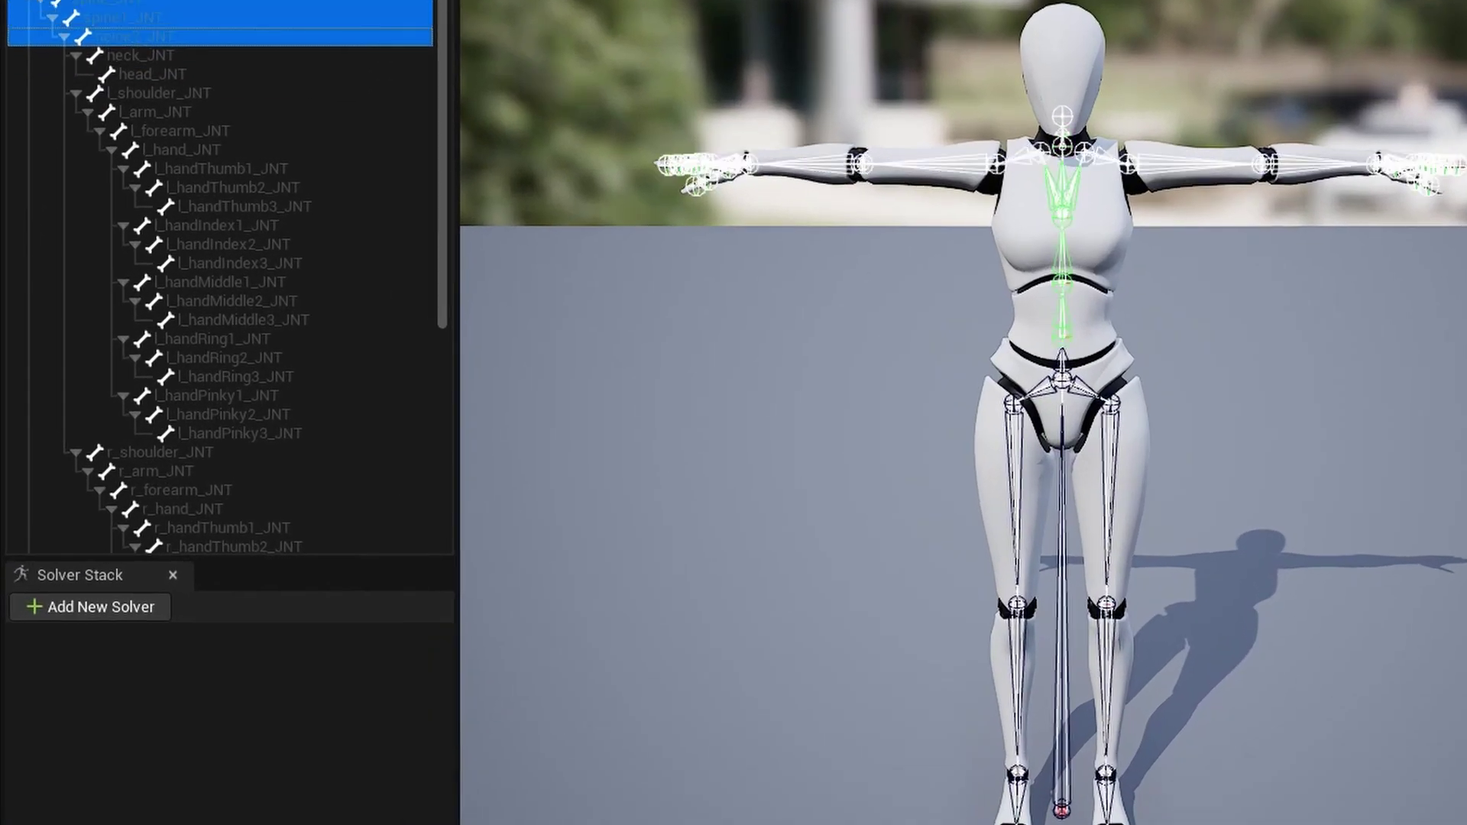
right_click(118, 11)
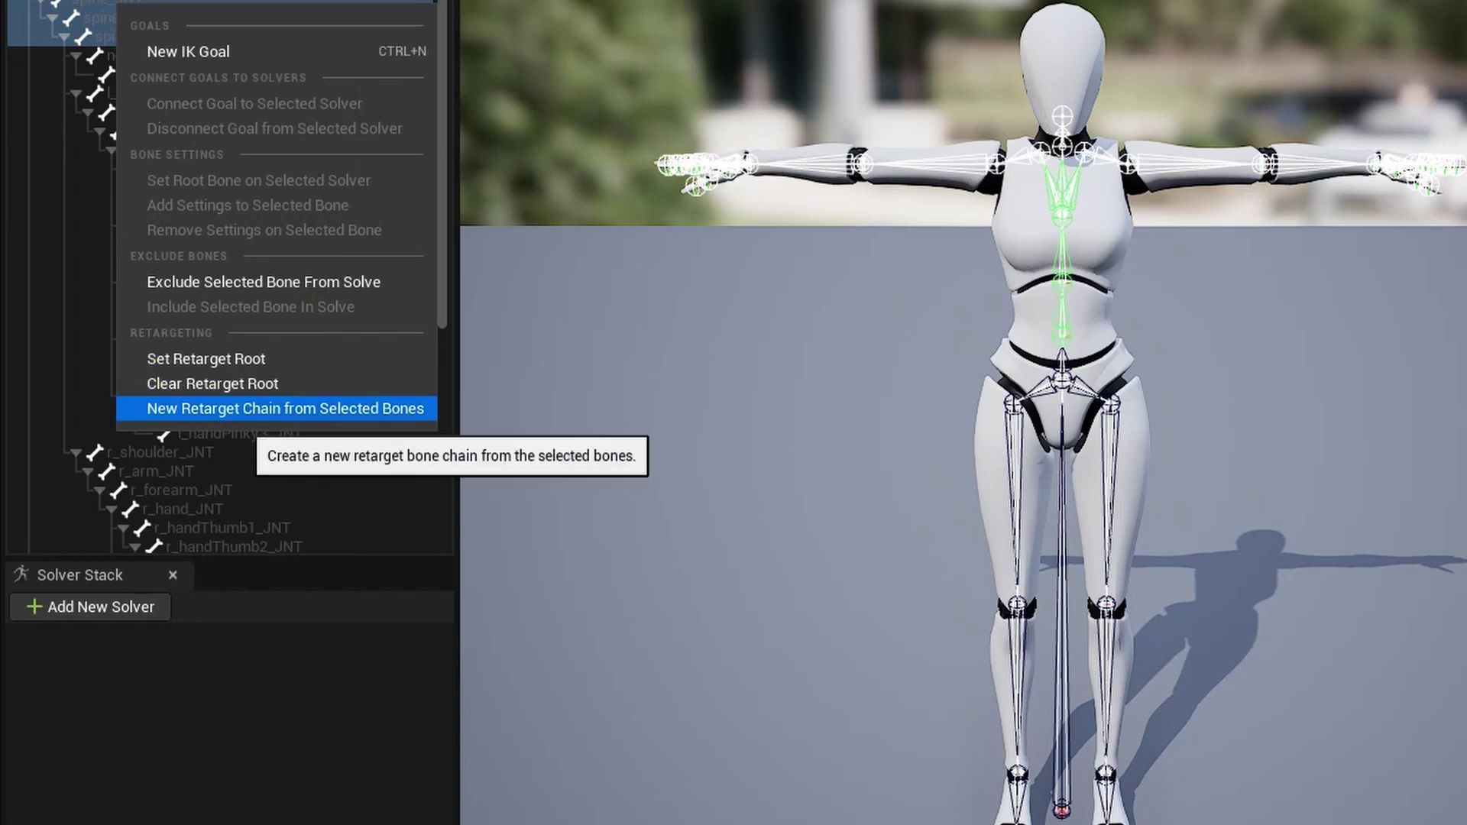
click(272, 409)
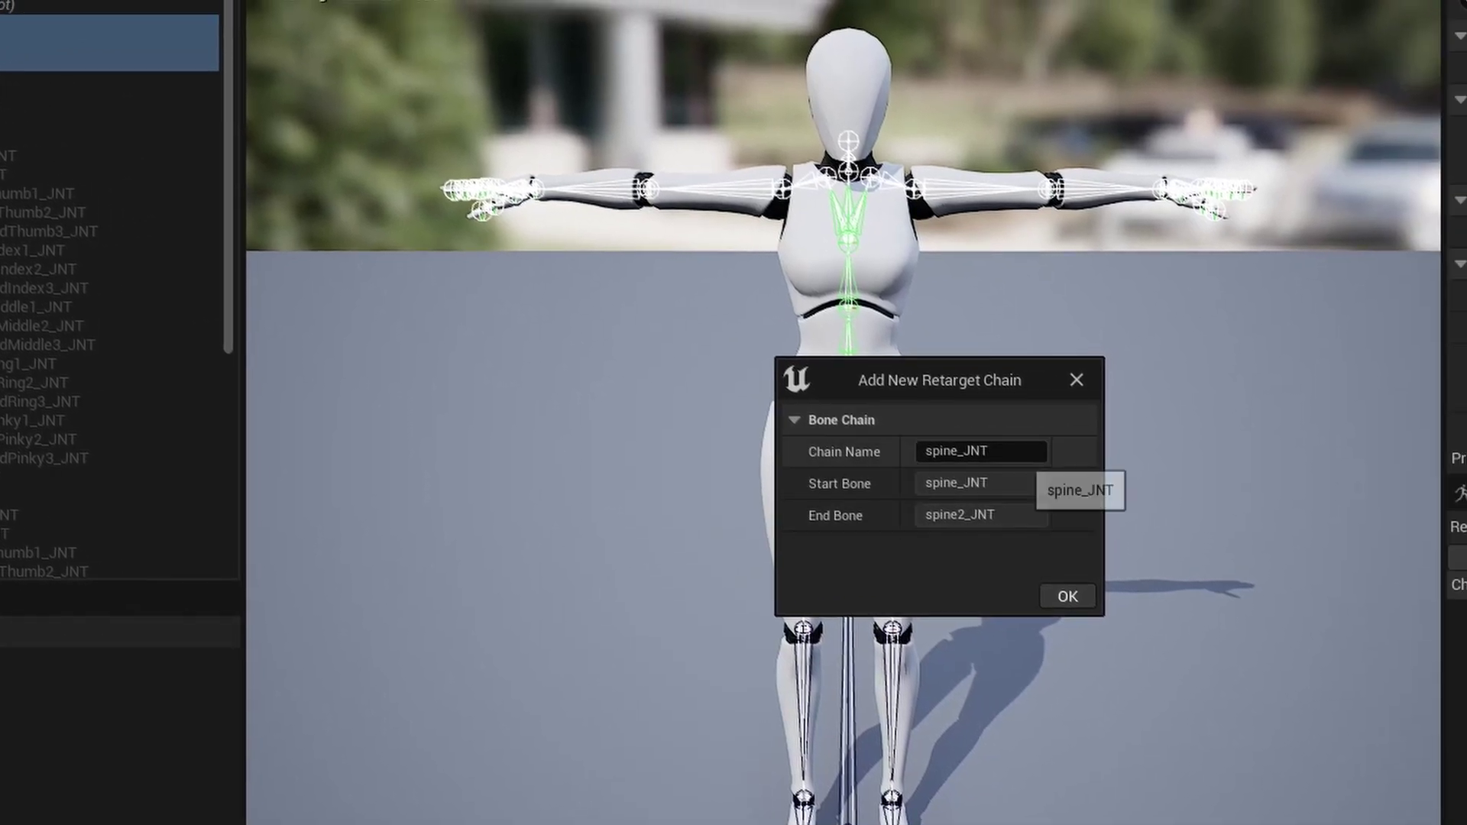
click(1225, 427)
click(1013, 452)
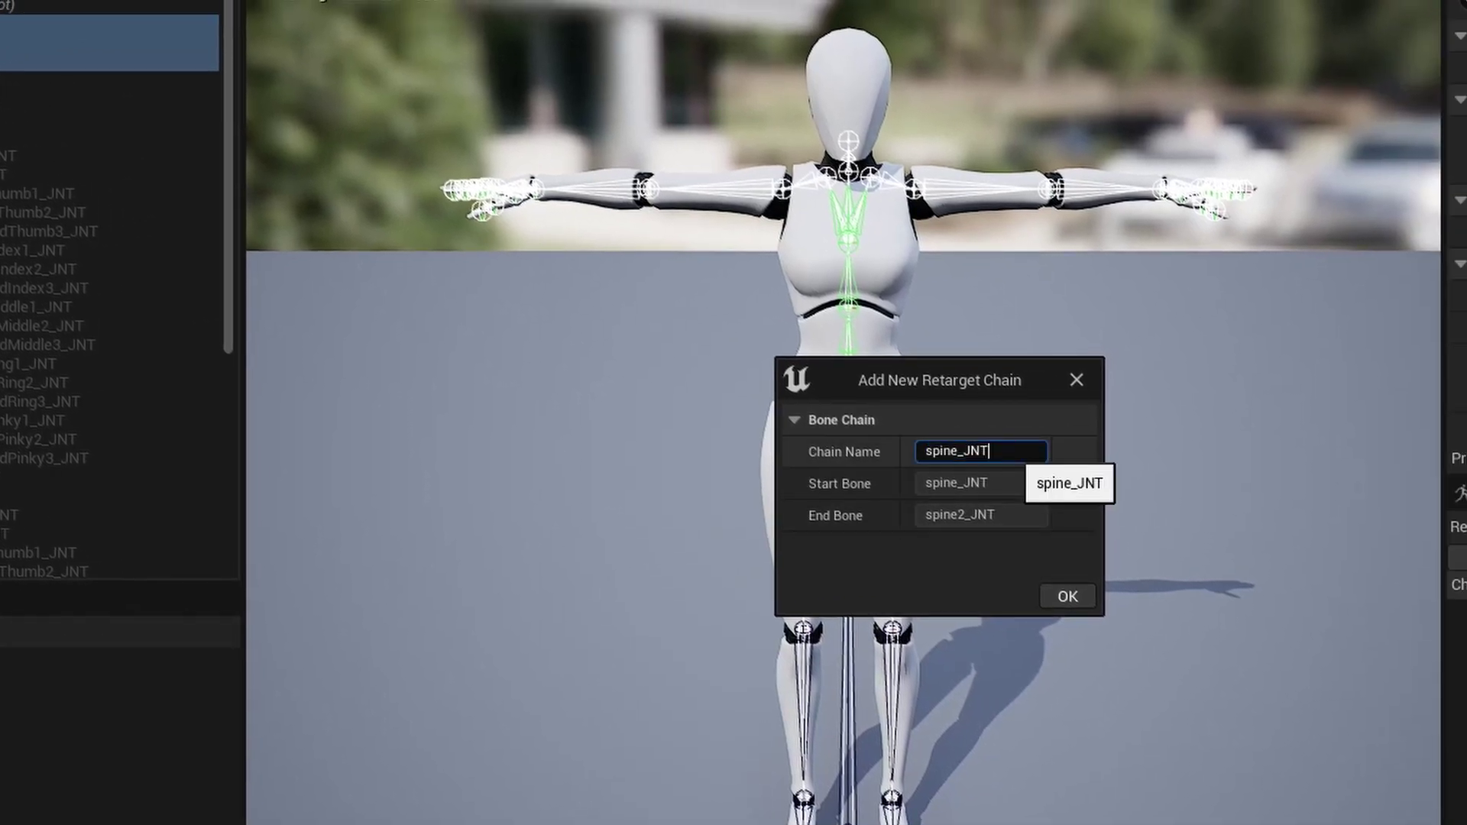
key(BackSpace)
key(BackSpace)
key(BackSpace)
key(BackSpace)
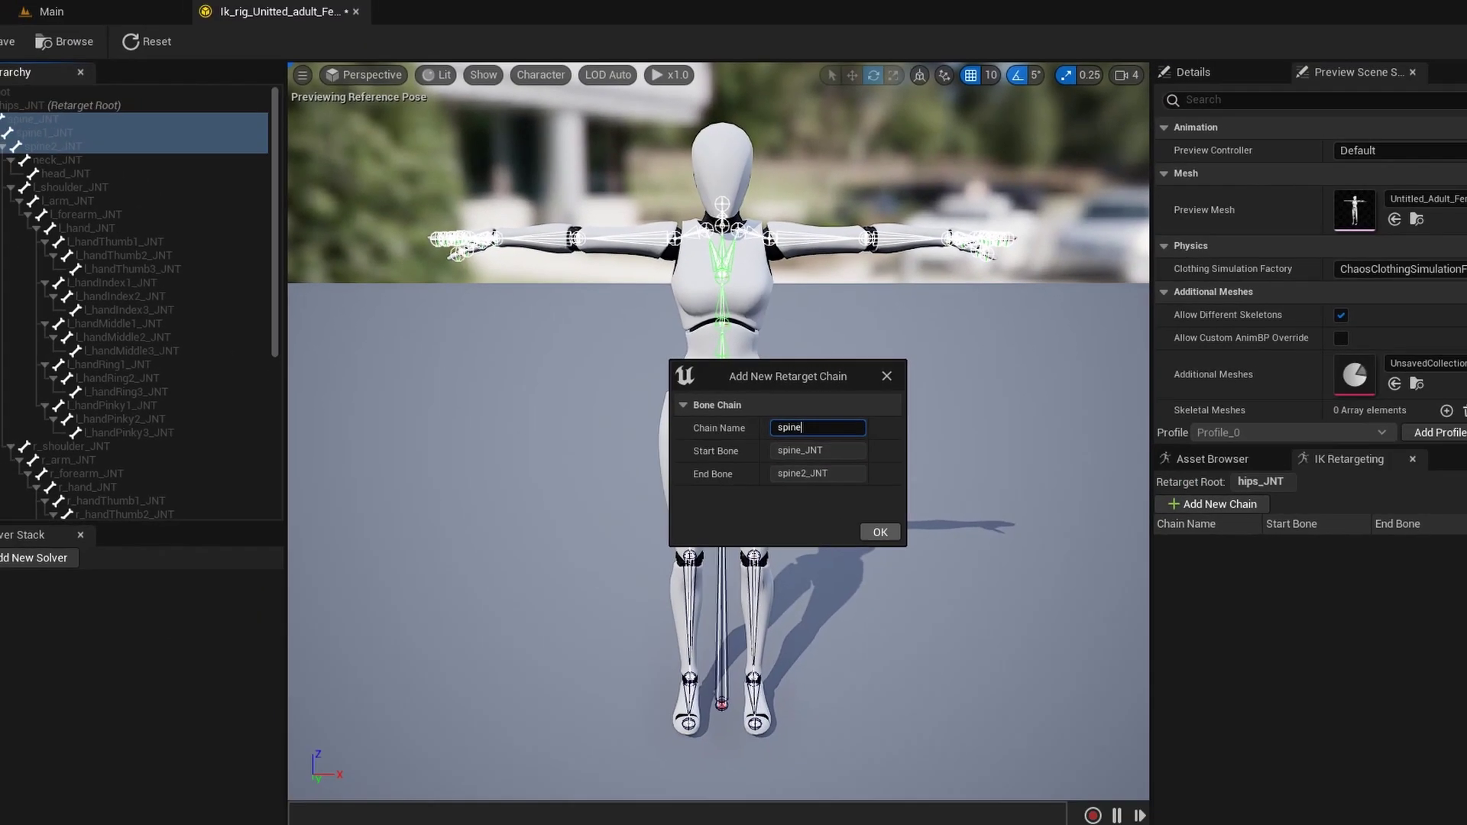
key(Return)
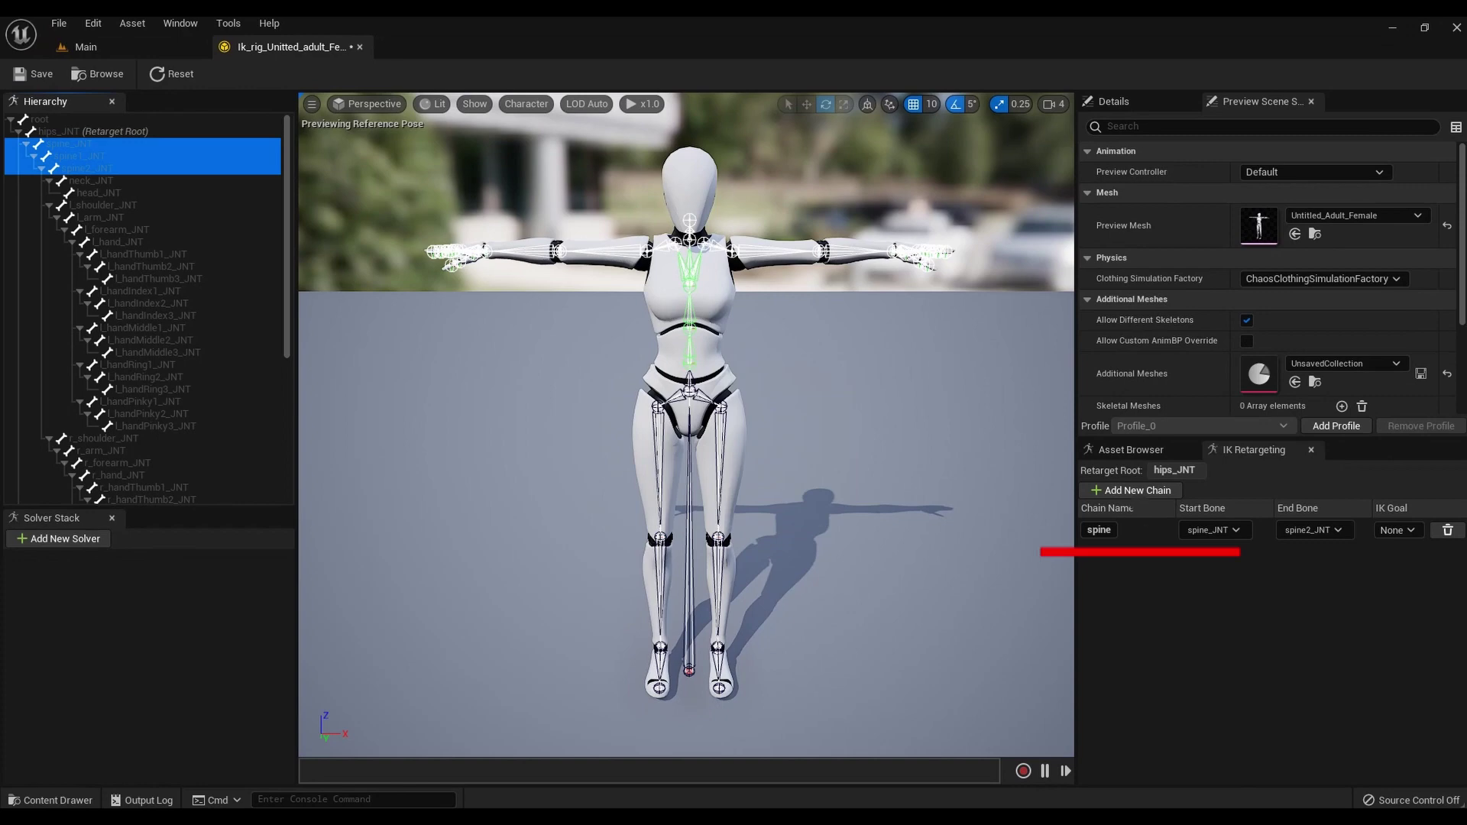
- Create a retarget chain named neck from neck_JNT to head_JNT
click(93, 182)
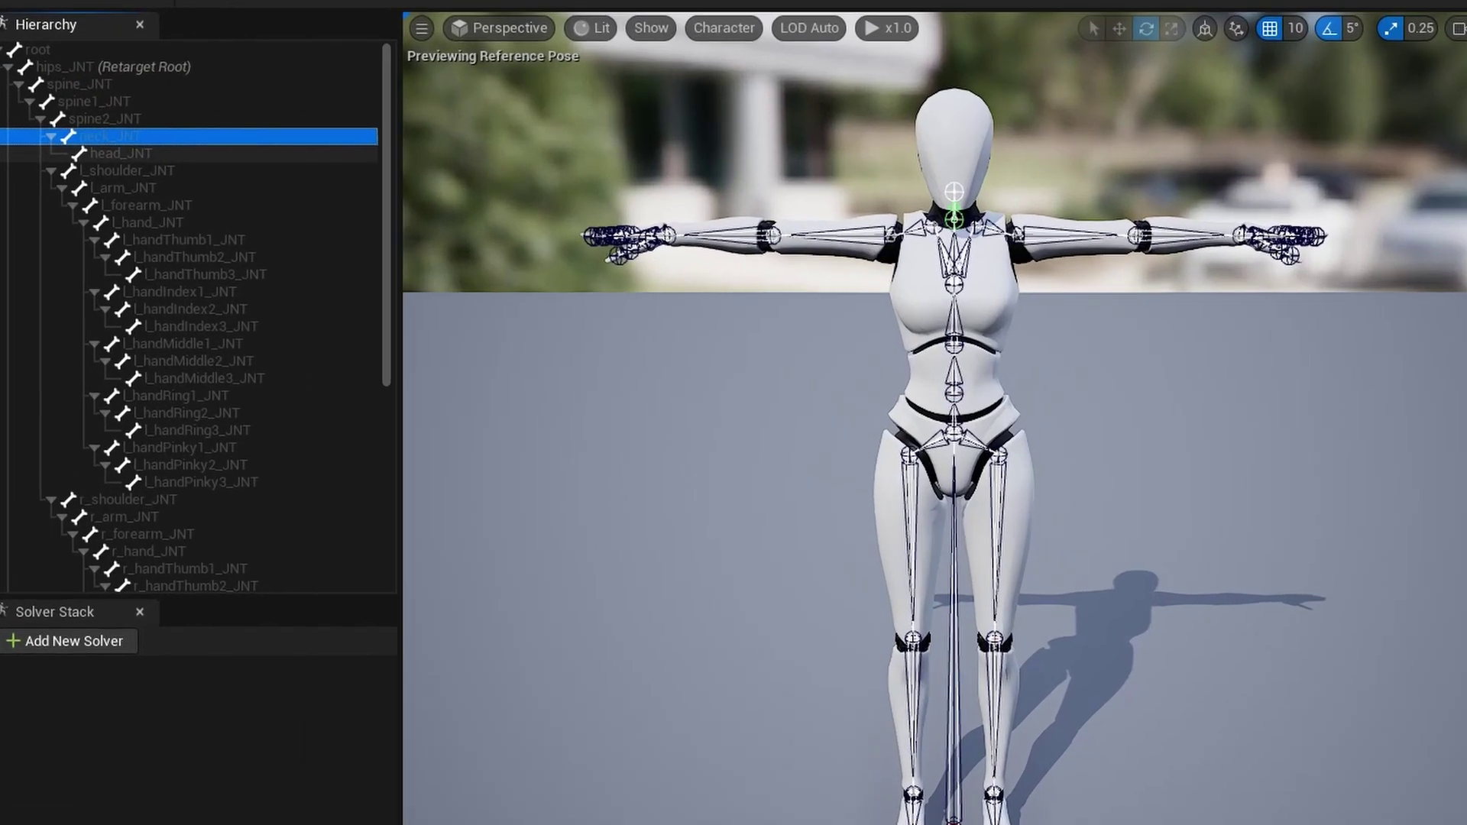
shift+click(98, 193)
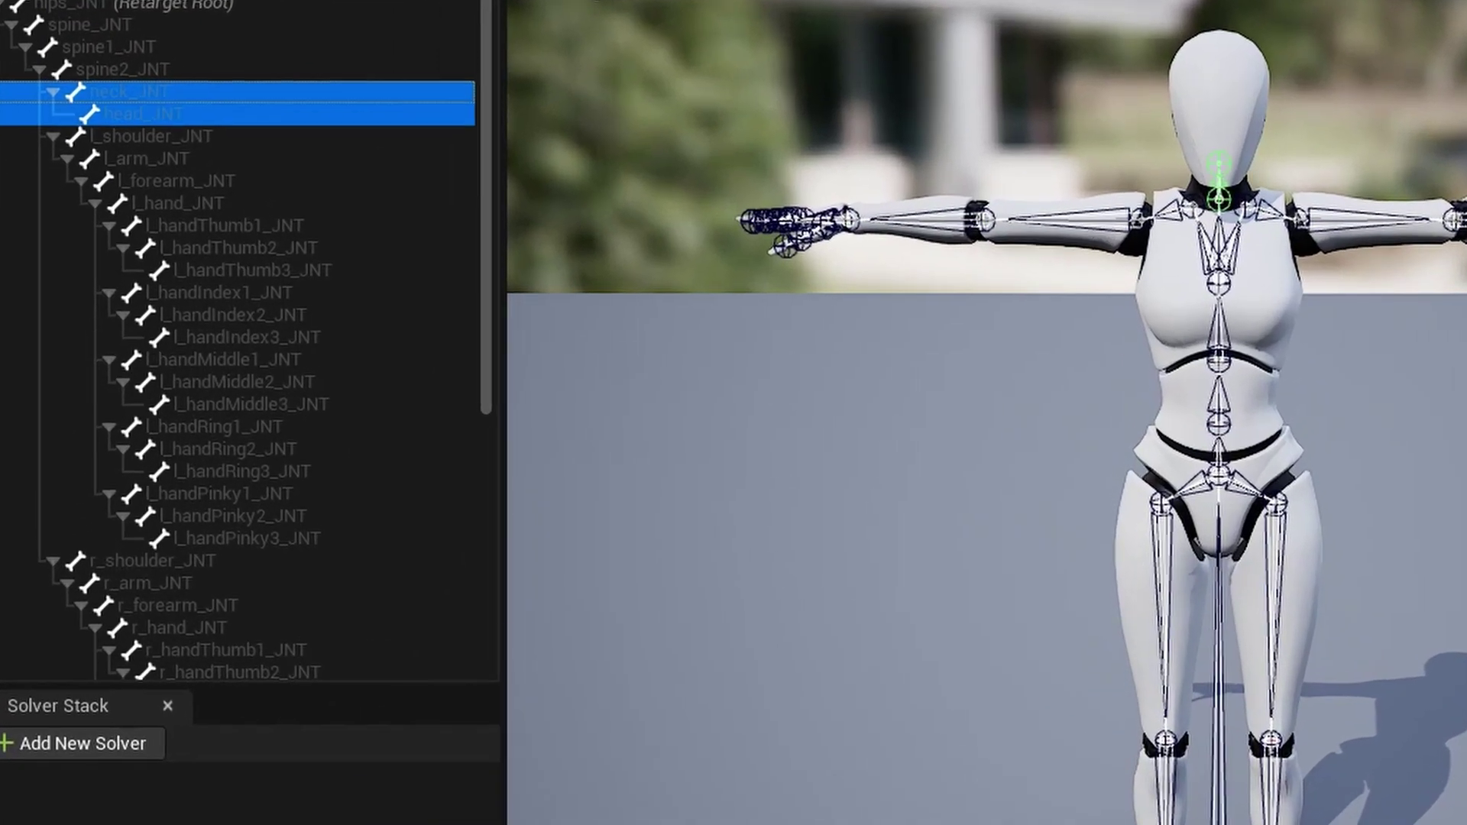
right_click(145, 114)
click(329, 593)
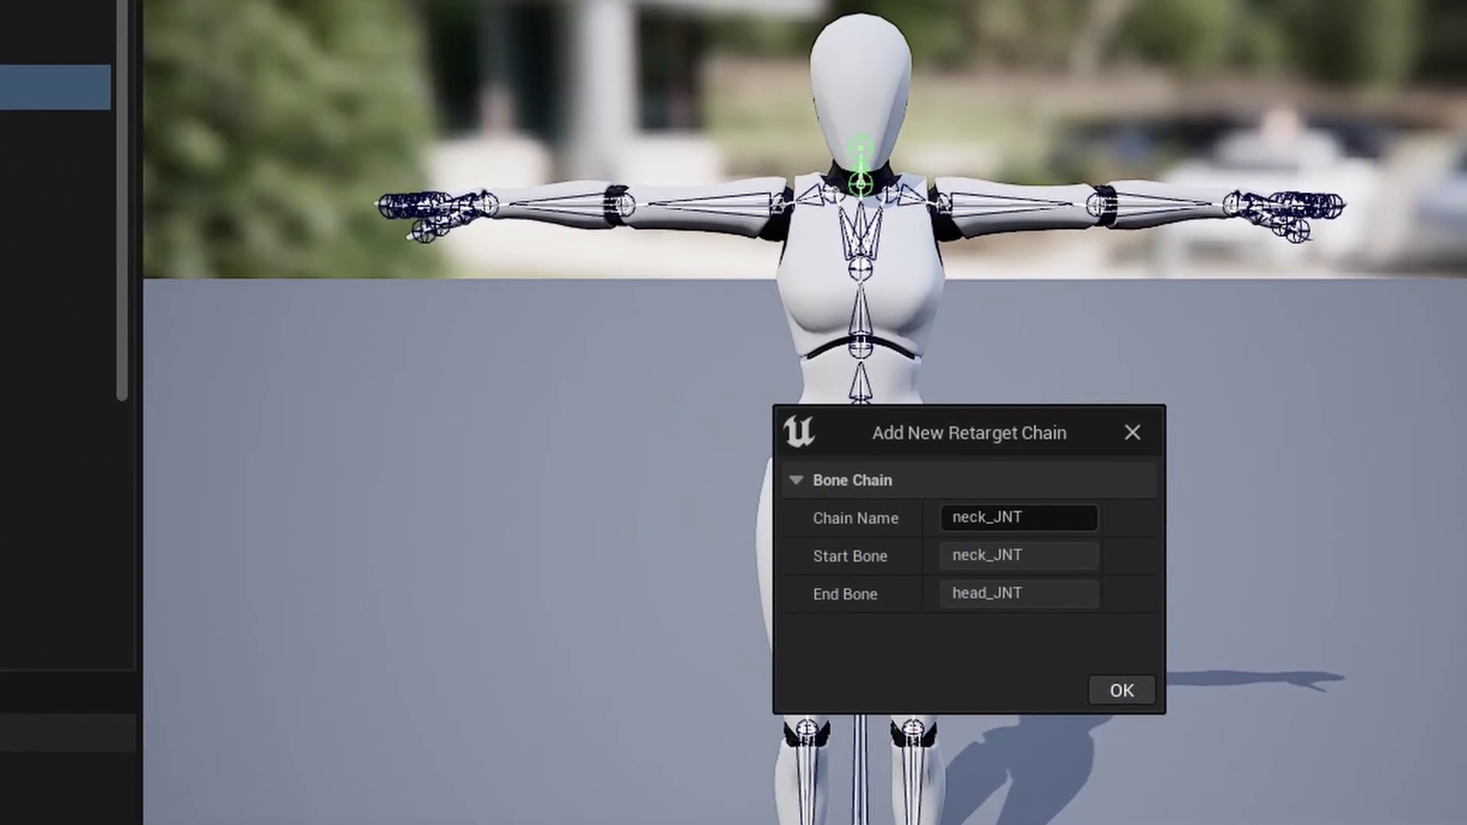
click(1050, 518)
click(1050, 517)
key(BackSpace)
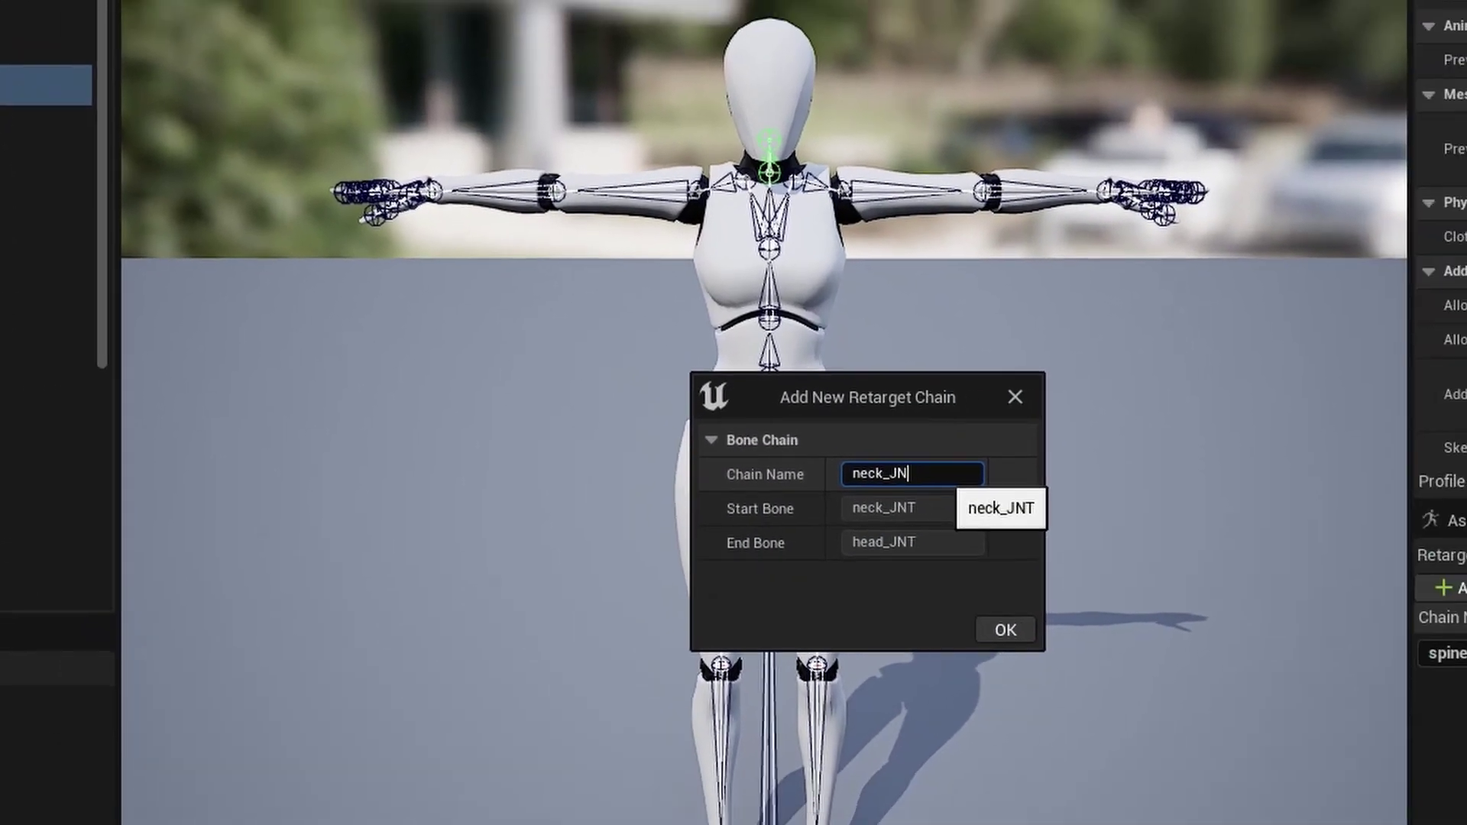
key(BackSpace)
key(BackSpace)
key(BackSpace)
key(Return)
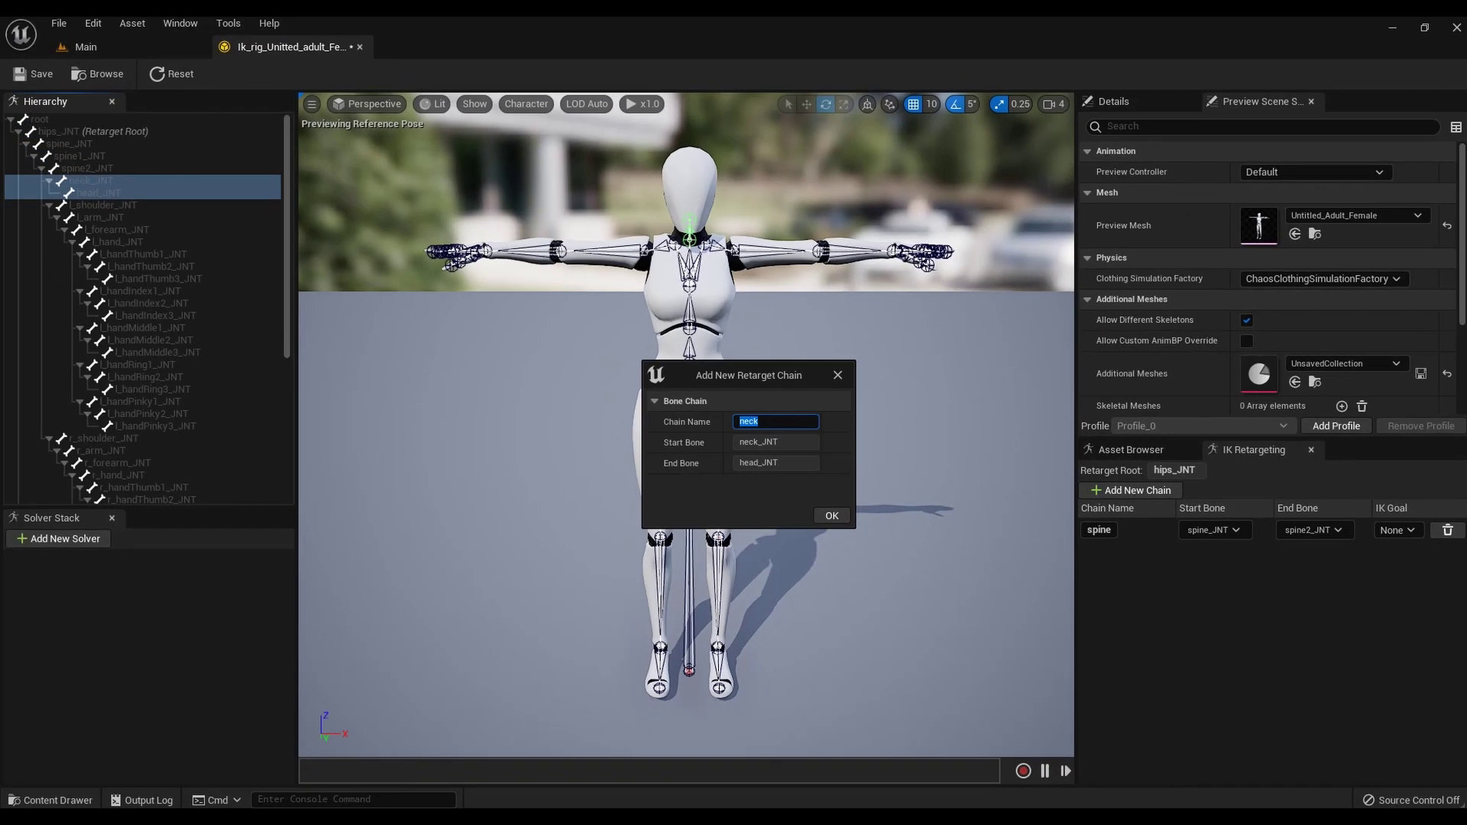
click(848, 526)
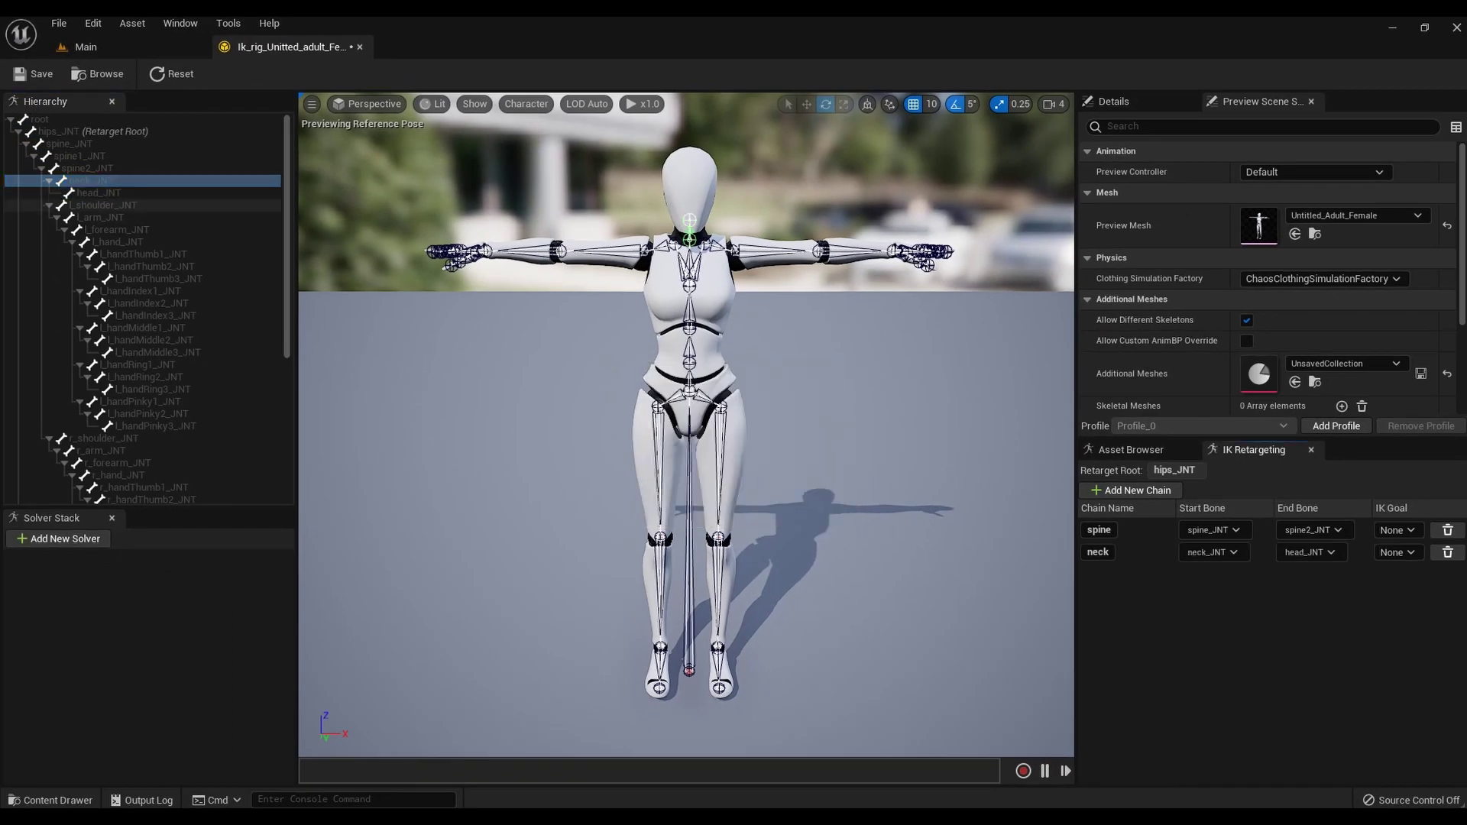
- Create a retarget chain named arm_l from l_arm_JNT to l_hand_JNT
click(107, 206)
click(107, 217)
shift+click(118, 242)
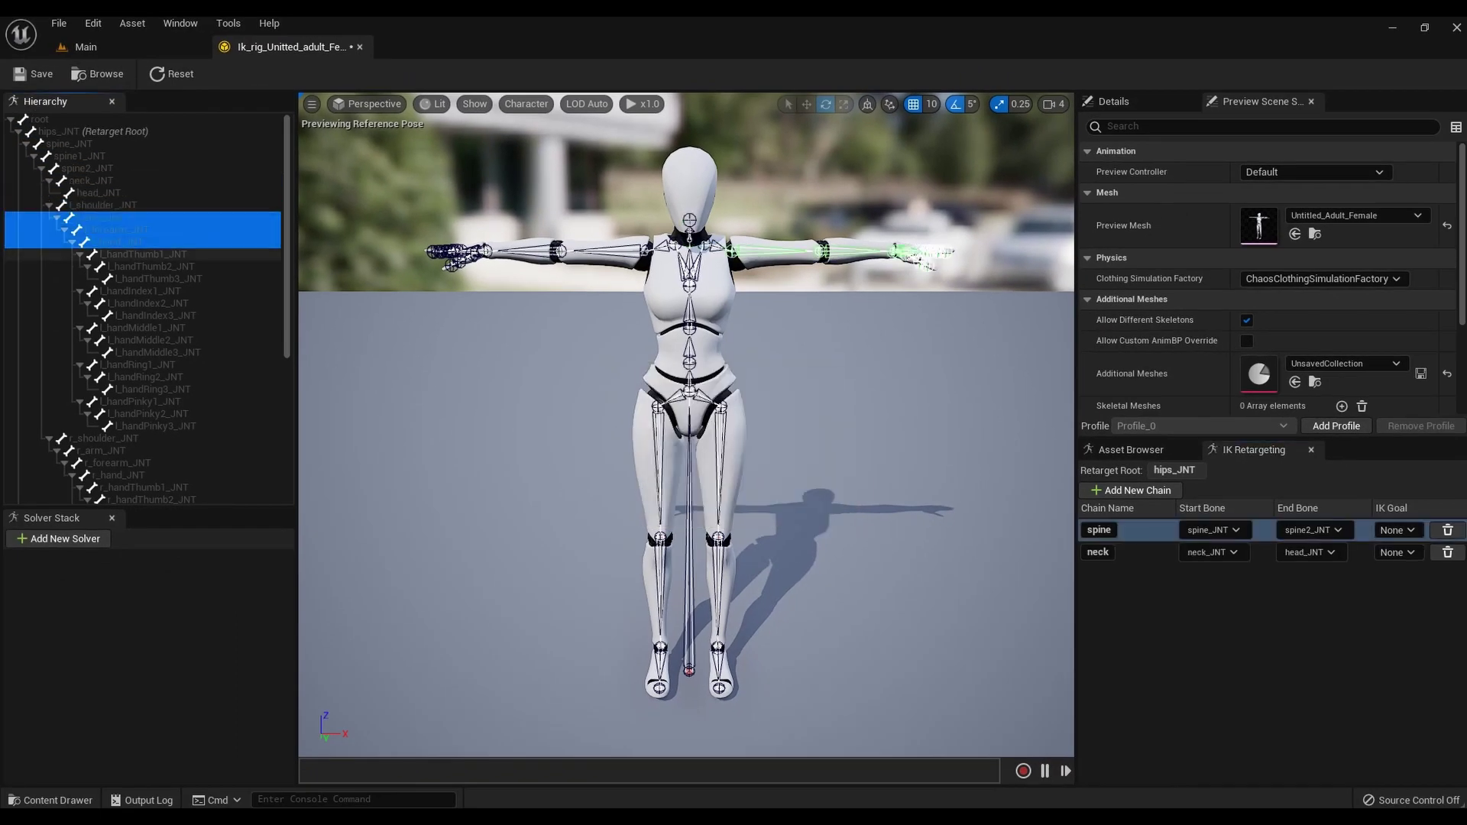
right_click(122, 243)
click(229, 502)
drag(784, 423, 671, 417)
text(arm_l)
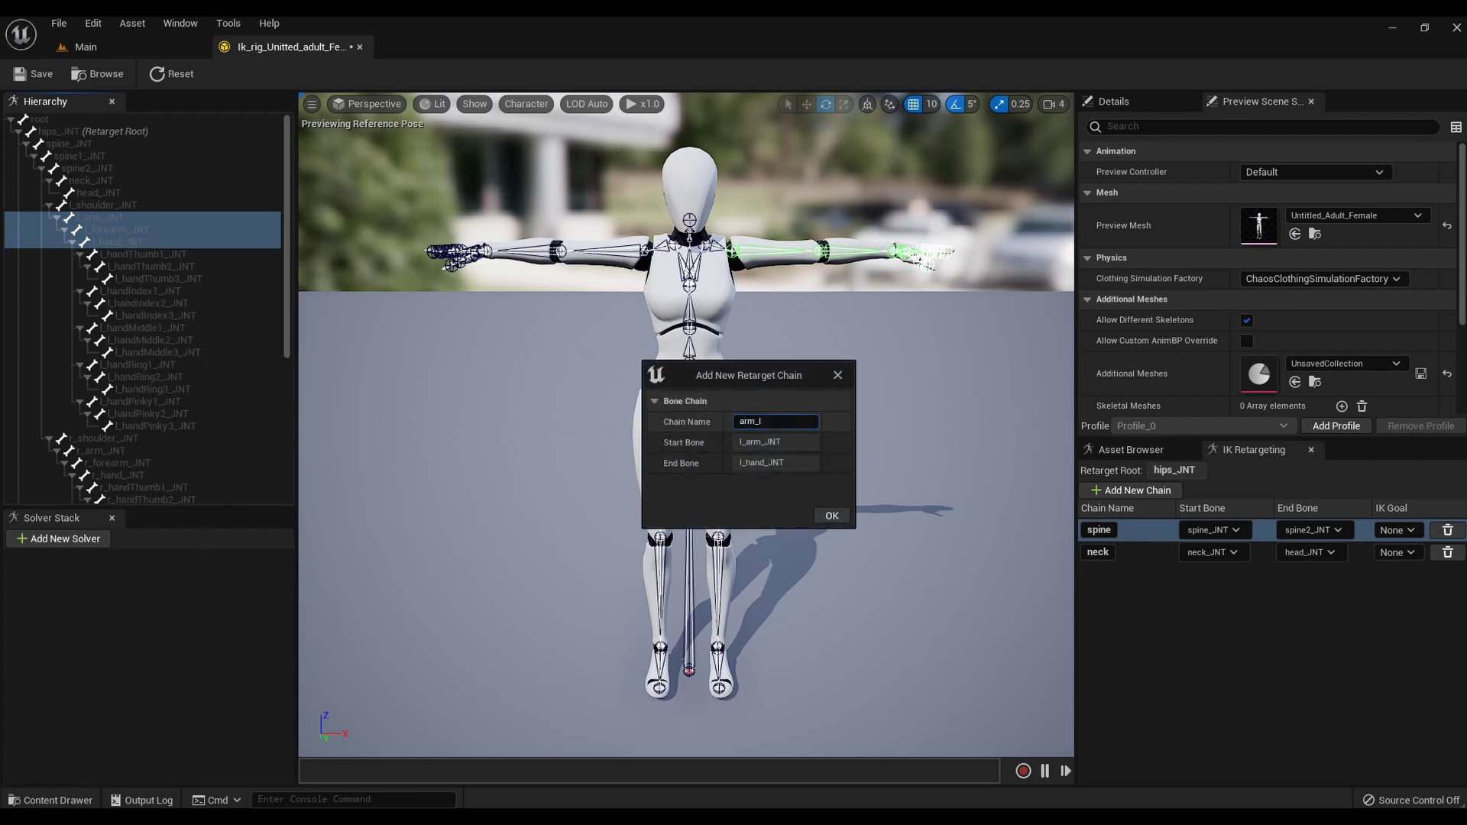
click(832, 516)
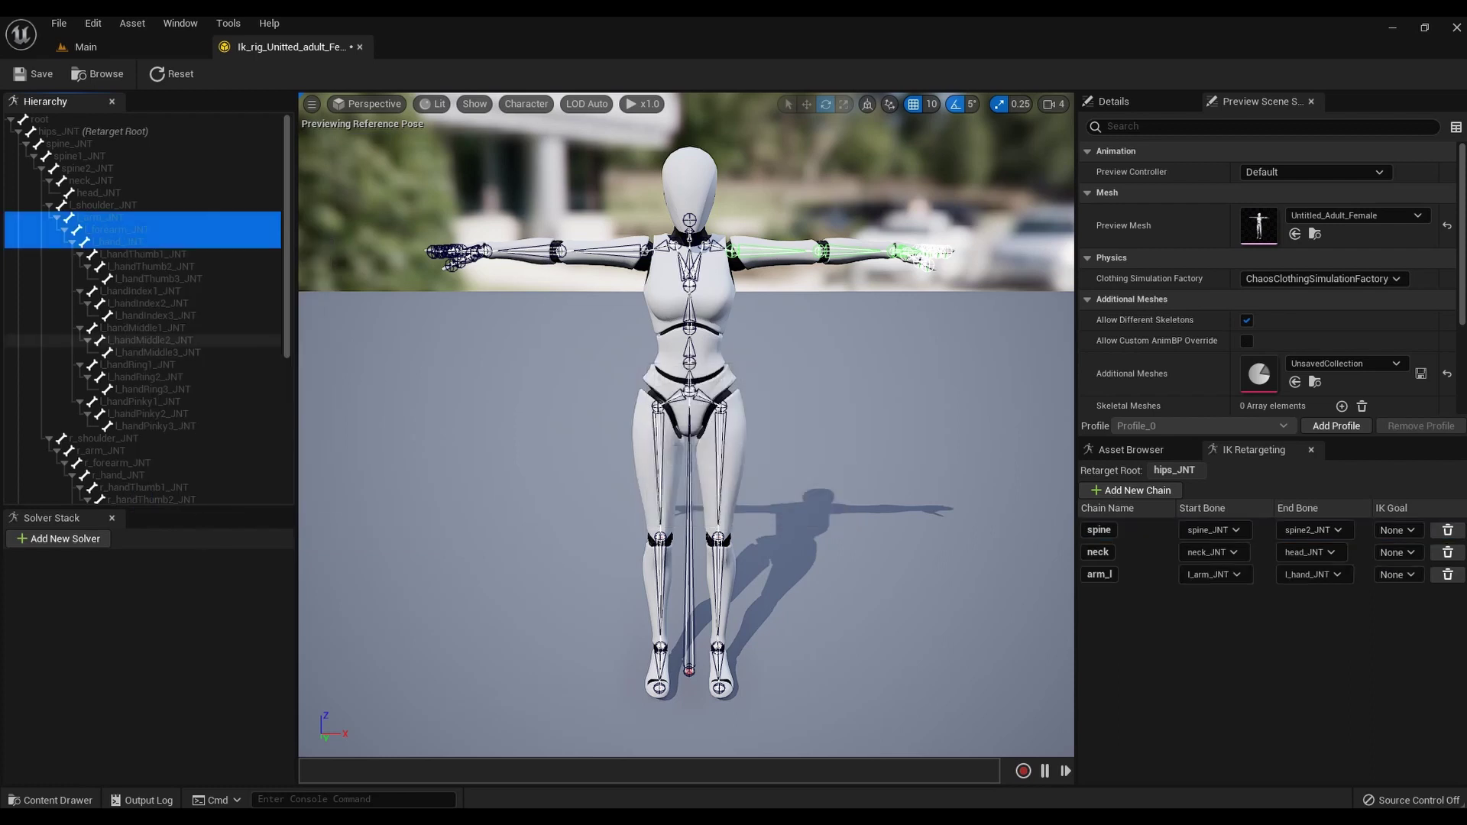
- Create a retarget chain named arm_r from r_arm_JNT to r_hand_JNT
click(105, 439)
click(102, 451)
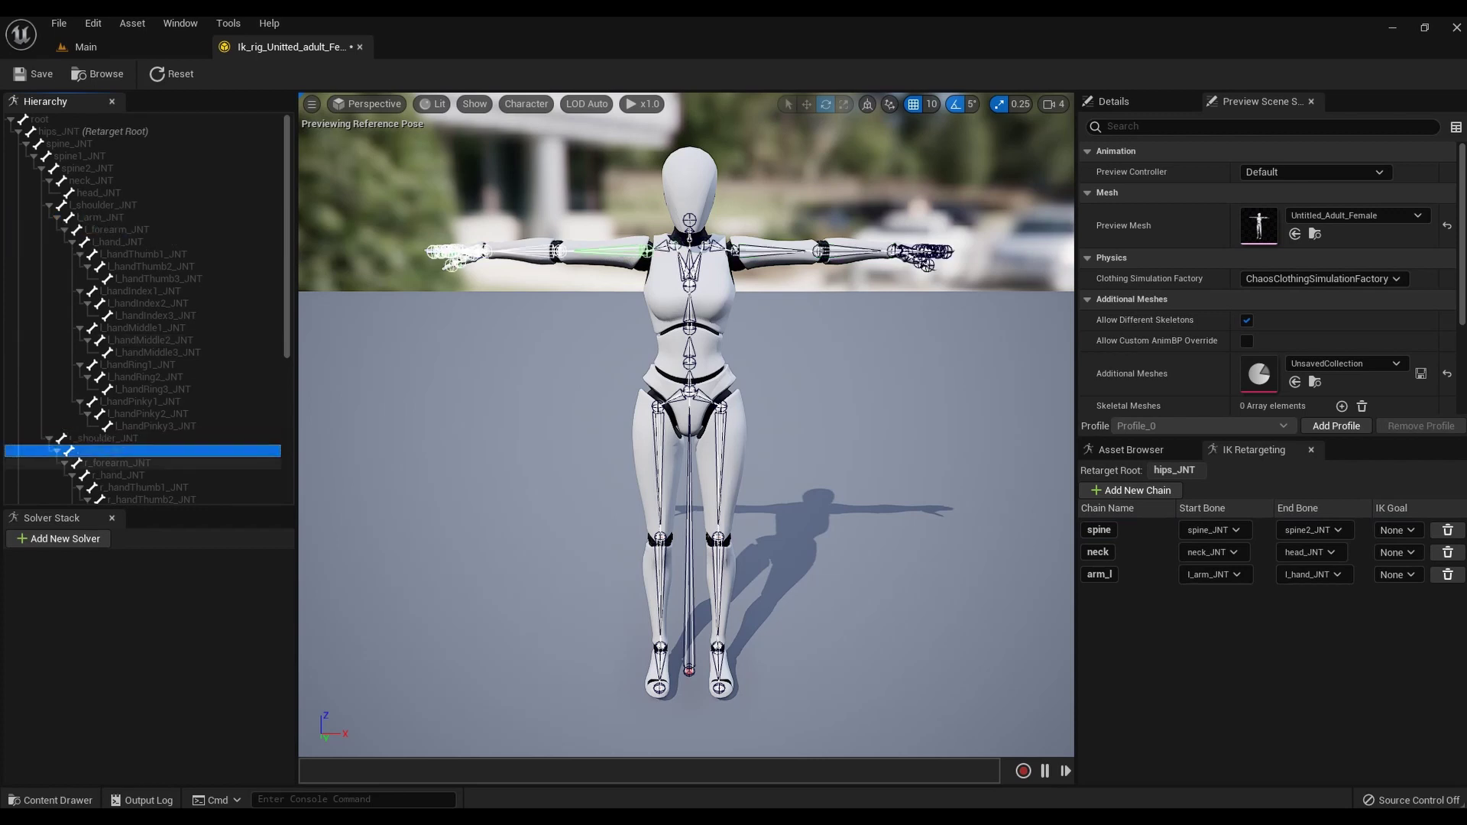
shift+click(115, 475)
right_click(115, 474)
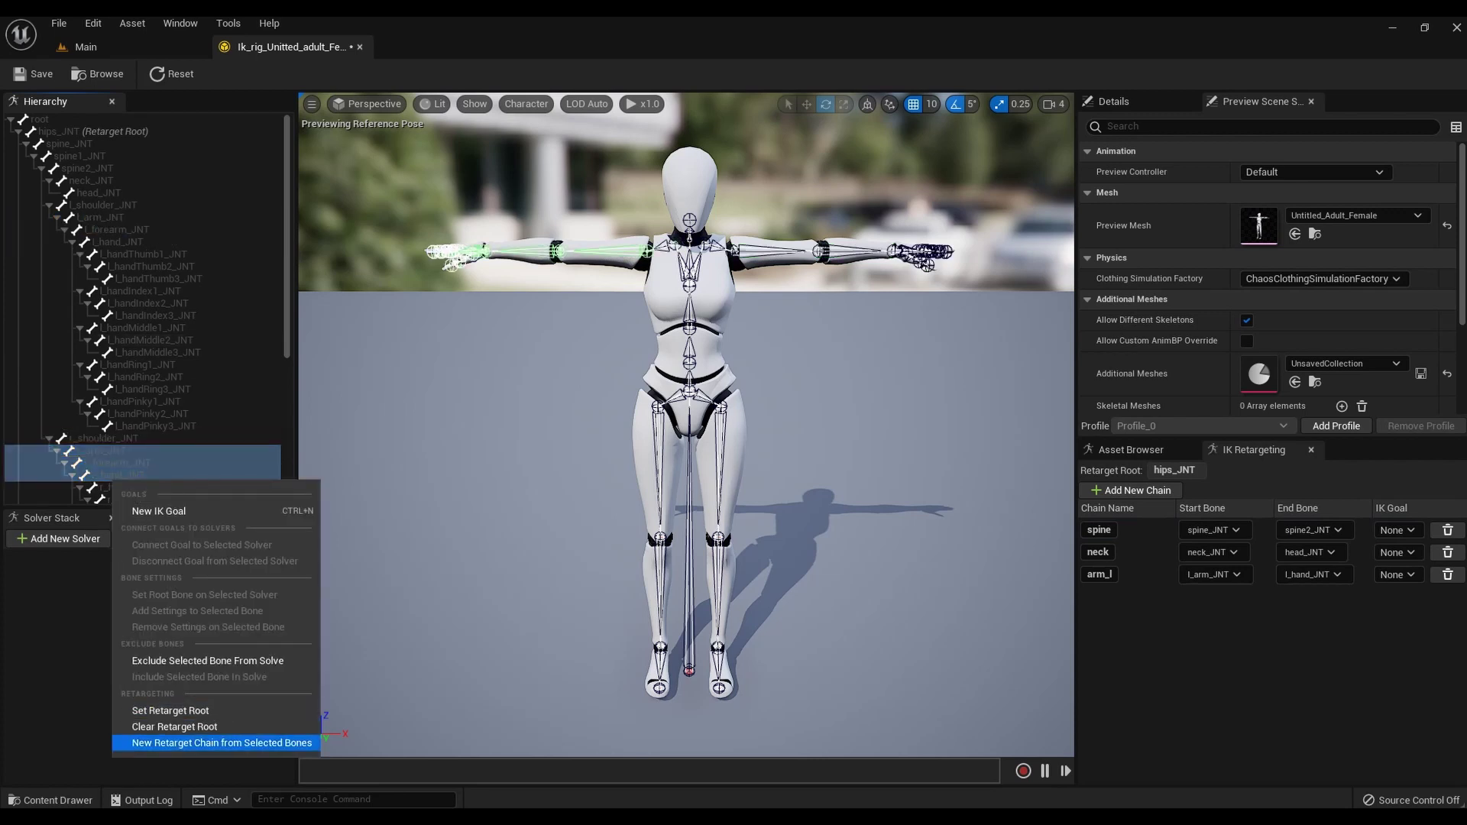
click(214, 744)
click(745, 422)
text(a)
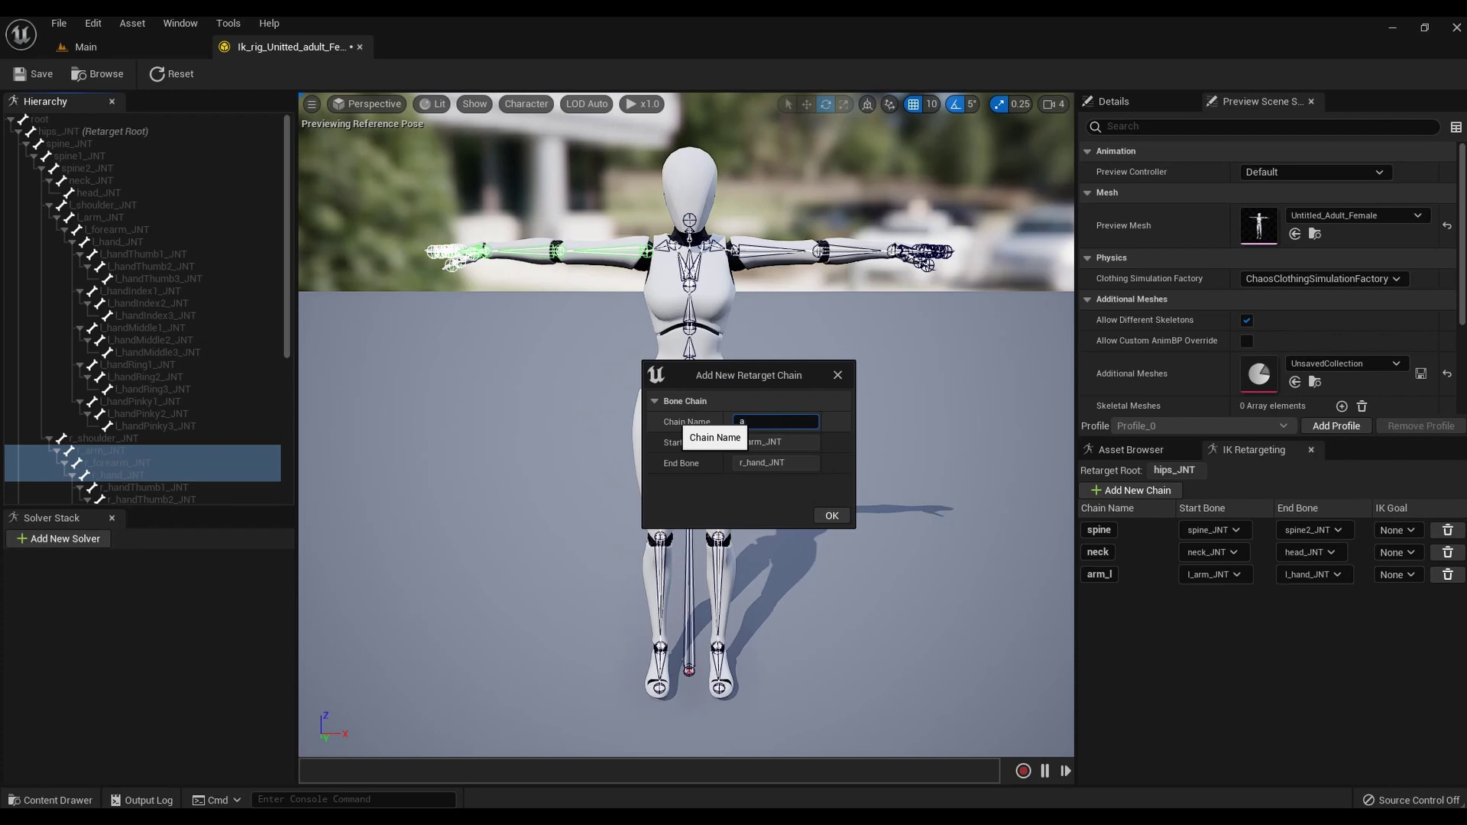
click(832, 516)
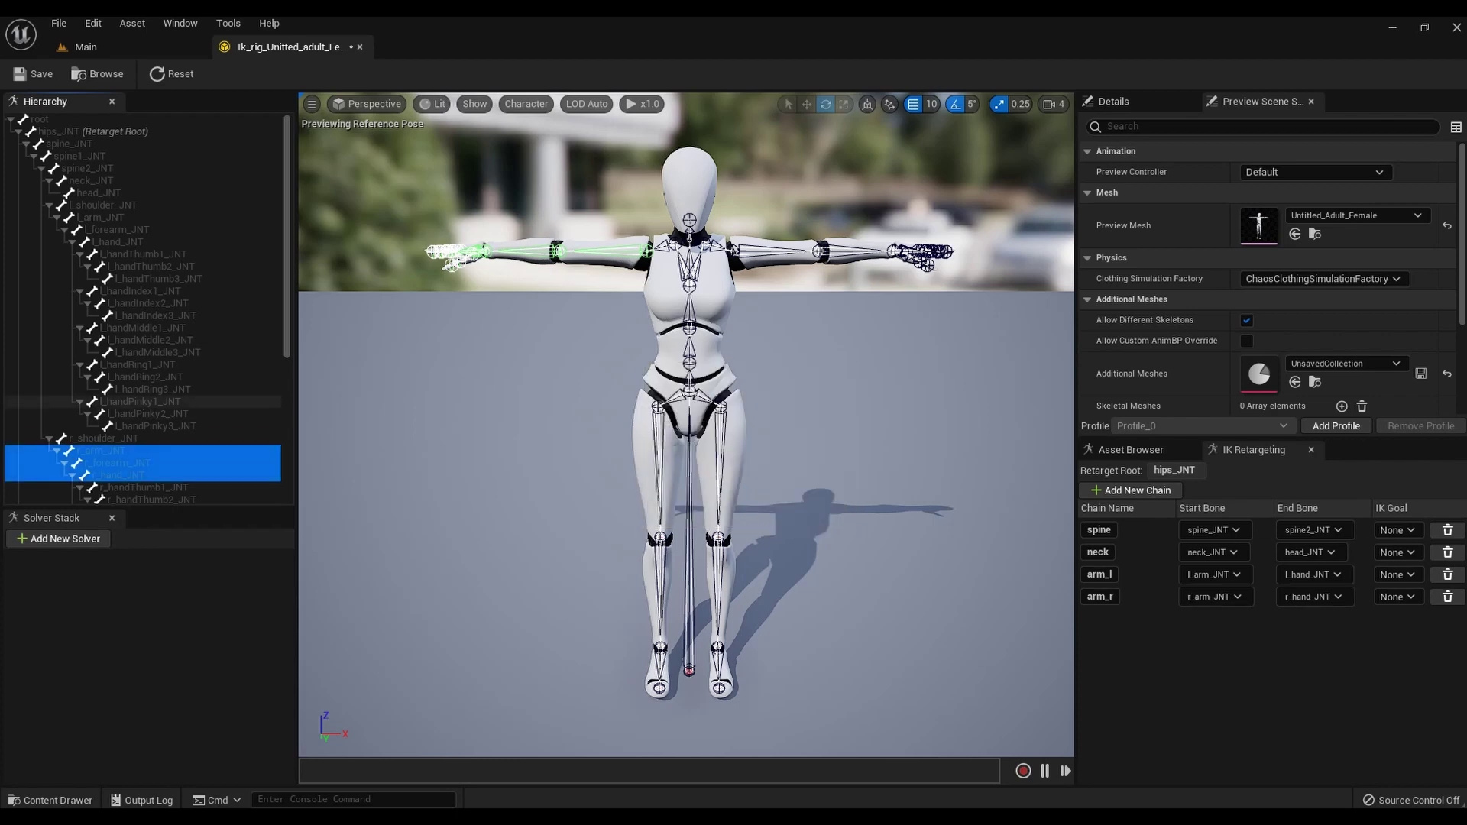
- Create a retarget chain named leg_l from l_upleg_JNT to l_foot_JNT
scroll(153, 405, down, 6)
click(76, 413)
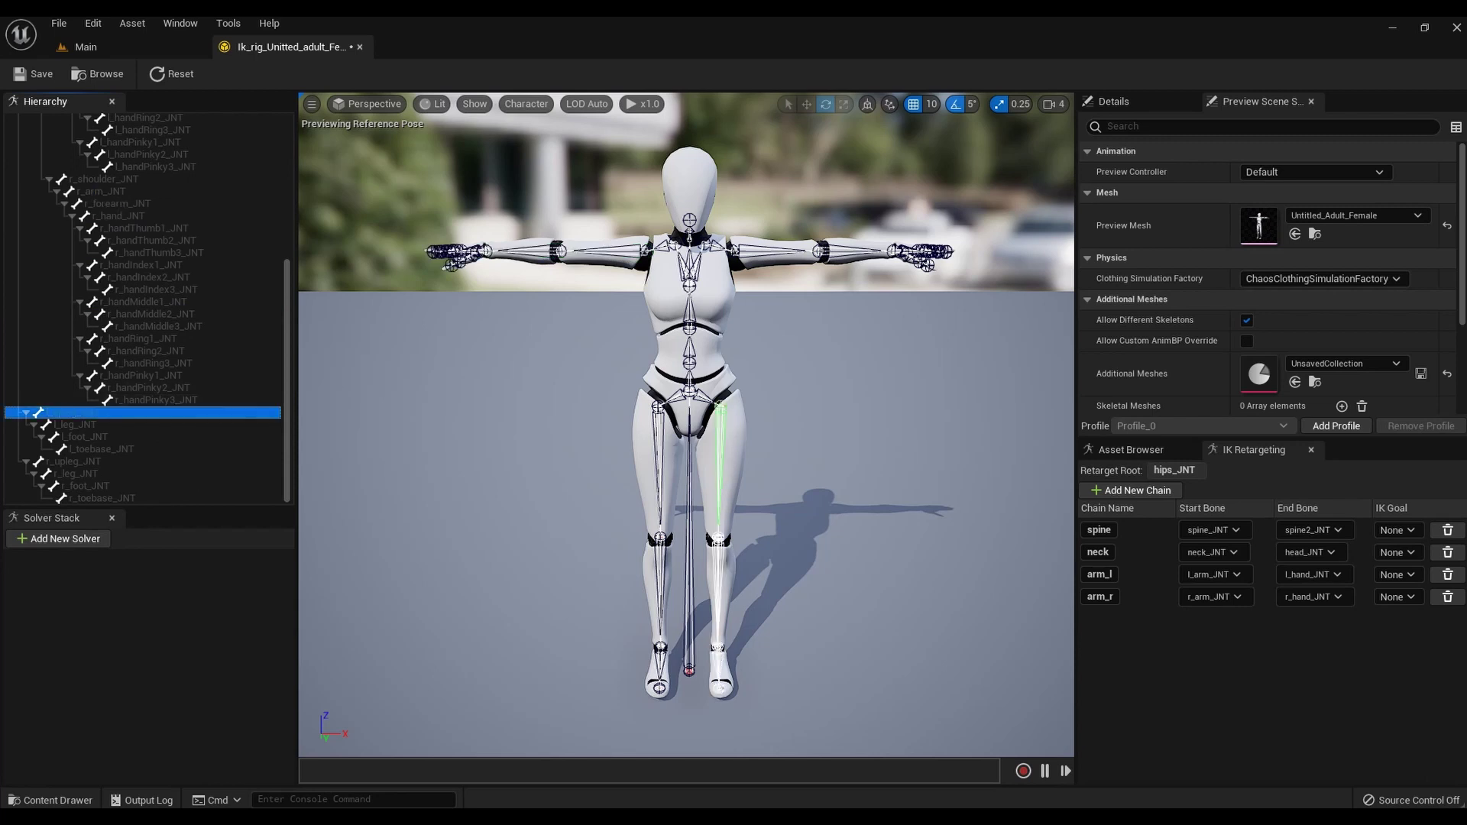
shift+click(99, 450)
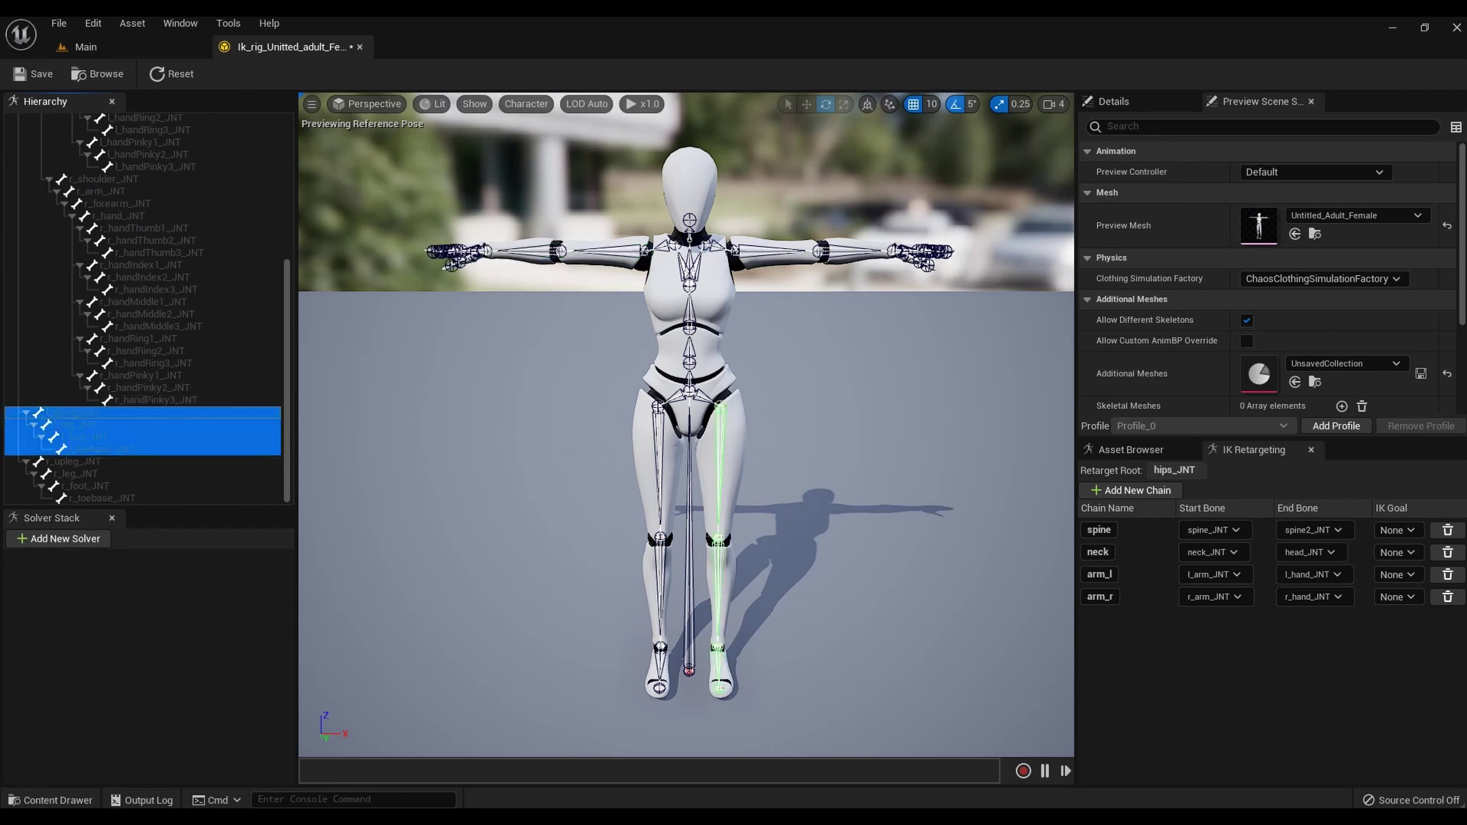
click(76, 412)
shift+click(88, 437)
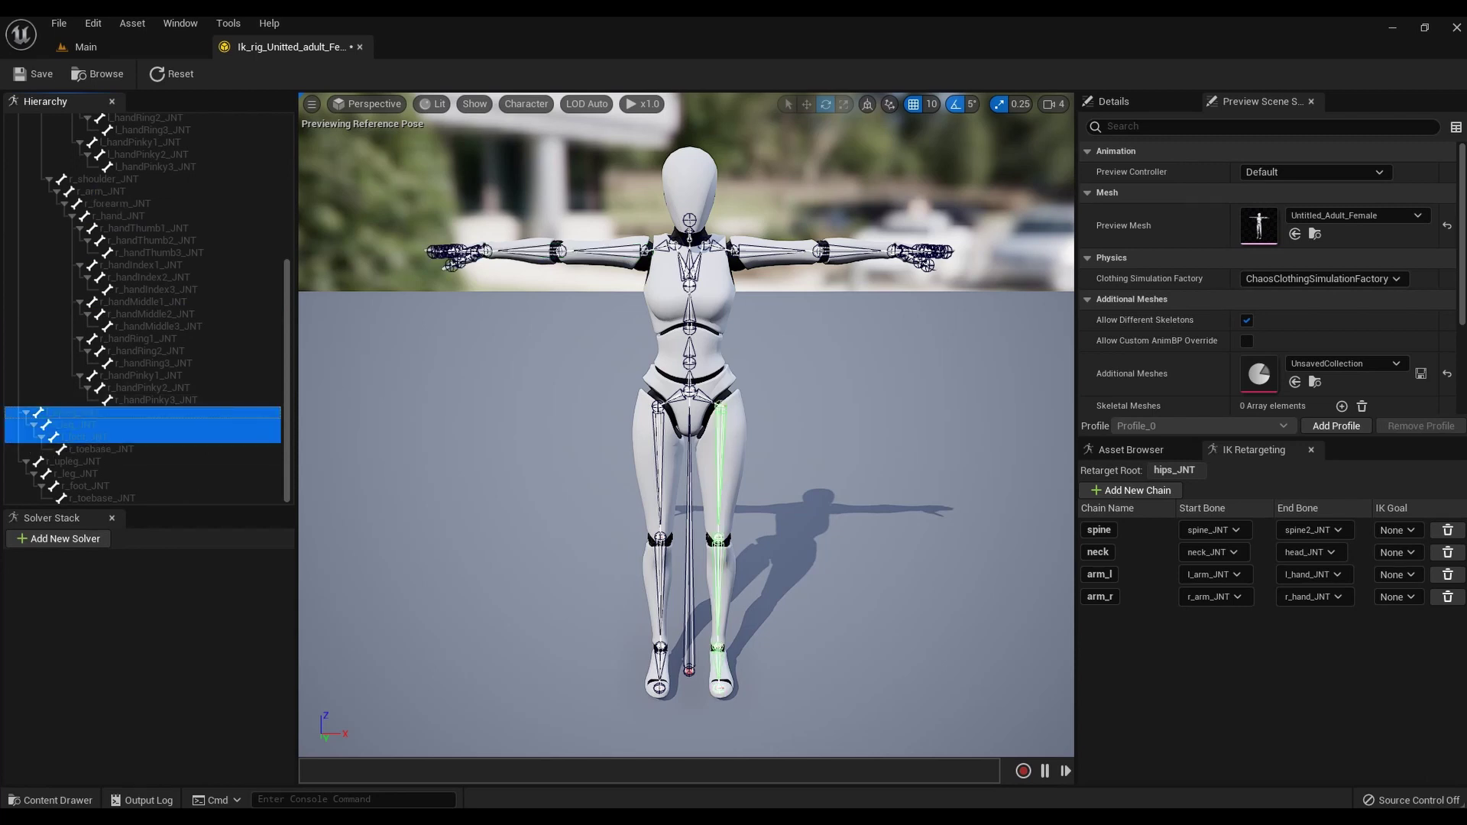
right_click(92, 439)
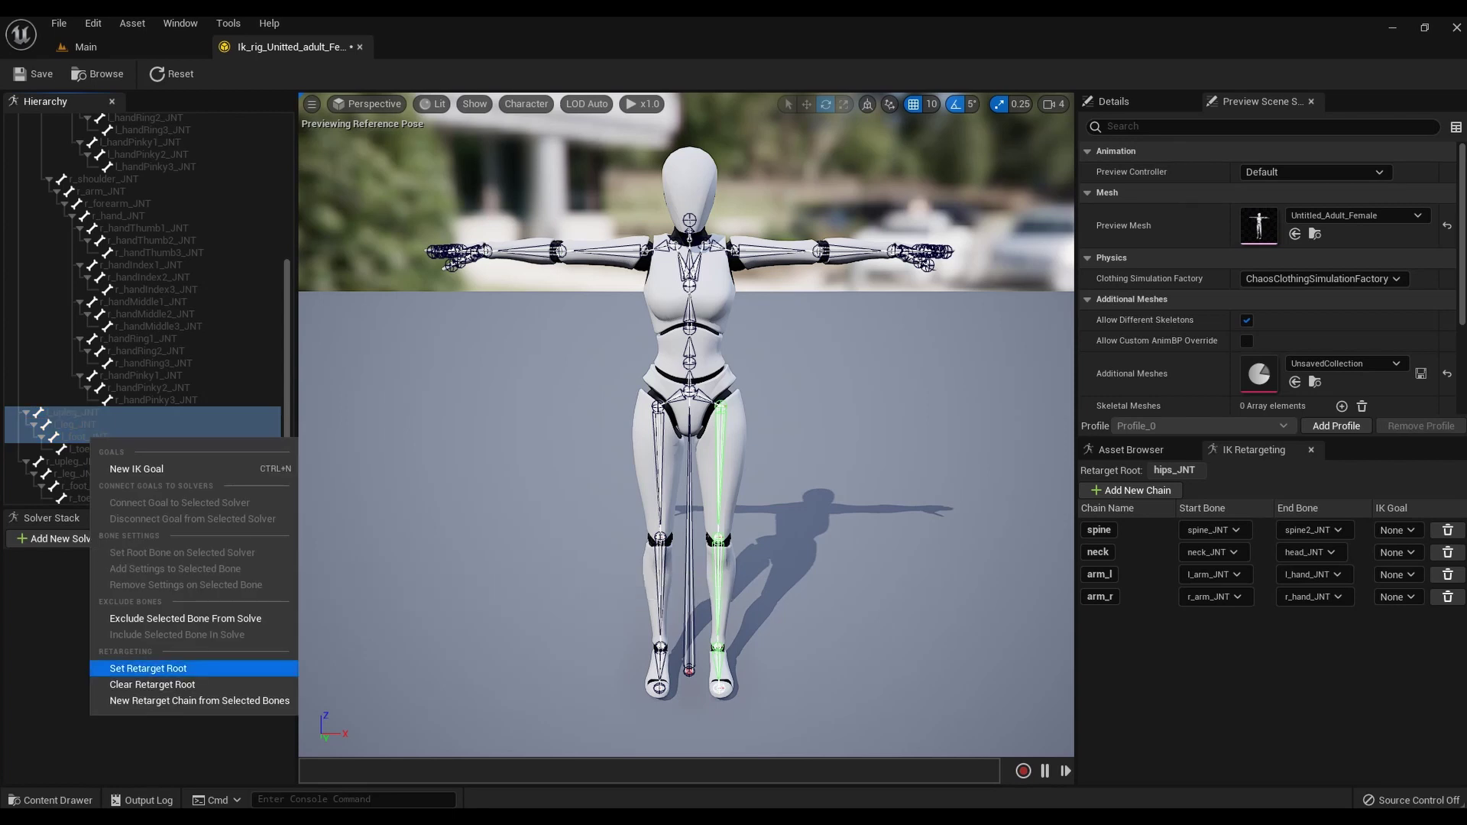
click(199, 701)
click(792, 421)
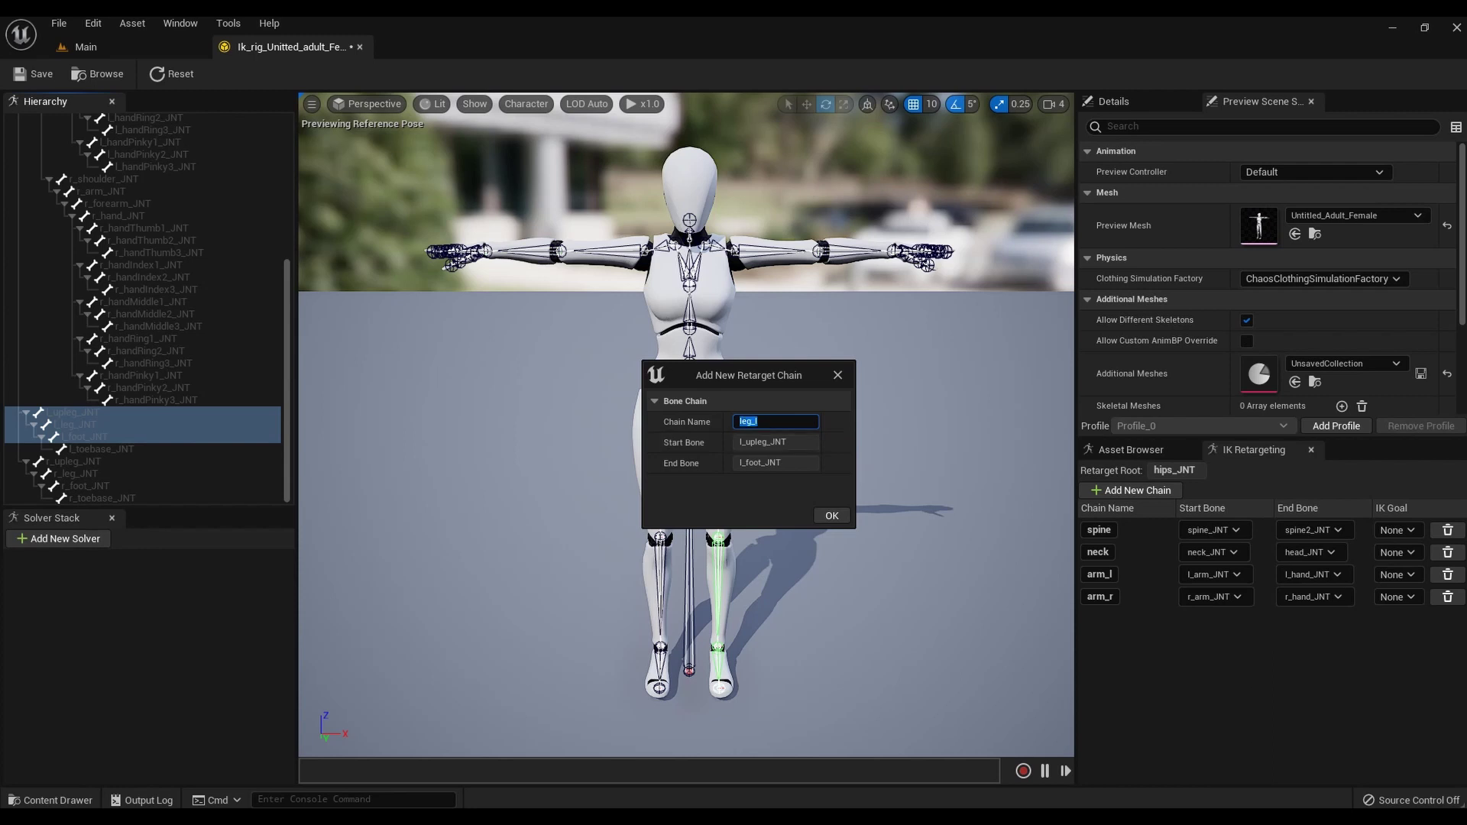
click(831, 516)
- Create a retarget chain named leg_r from r_upleg_JNT to r_foot_JNT
click(74, 461)
shift+click(85, 486)
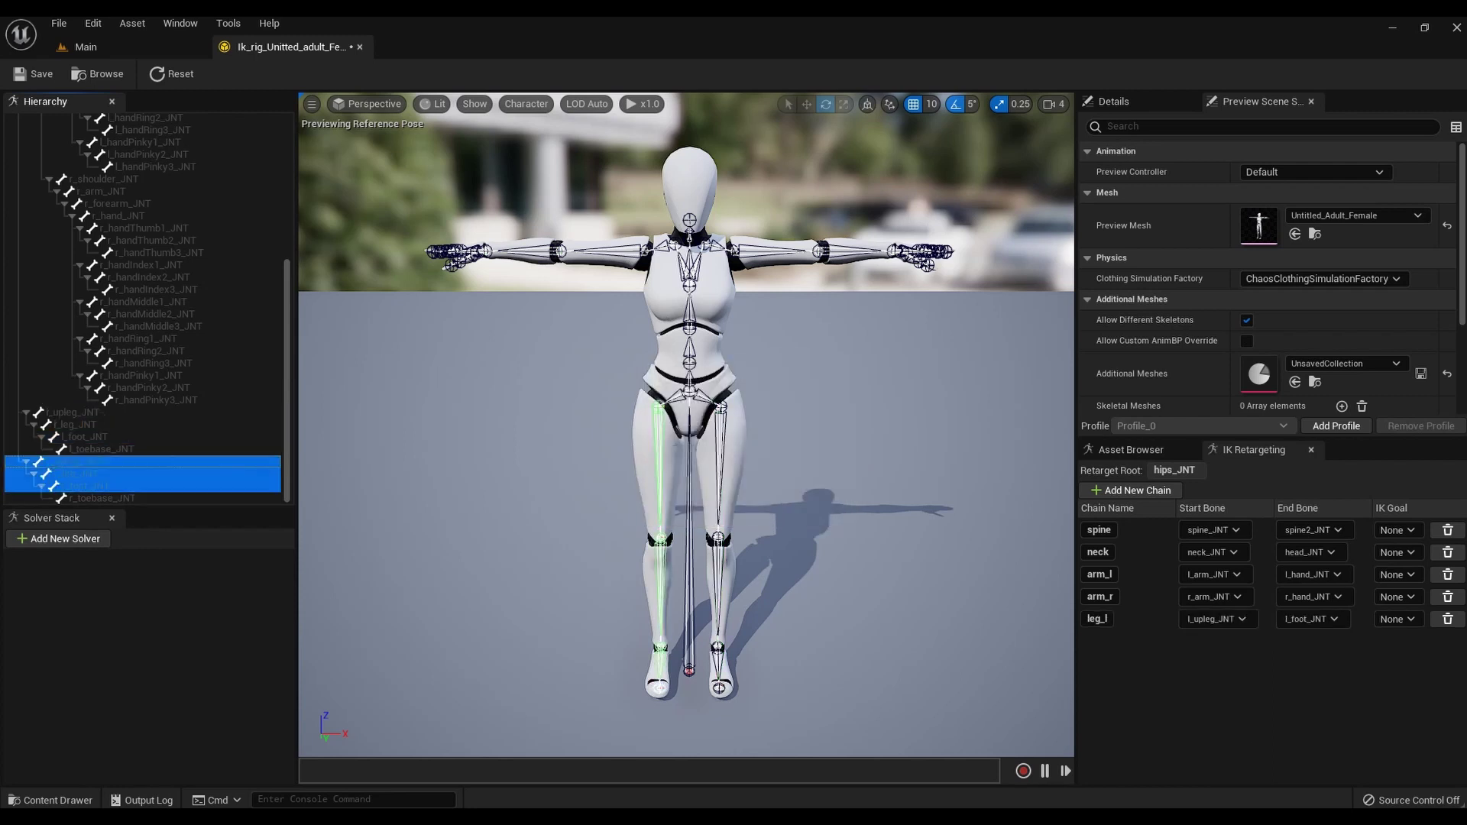
right_click(62, 470)
click(153, 645)
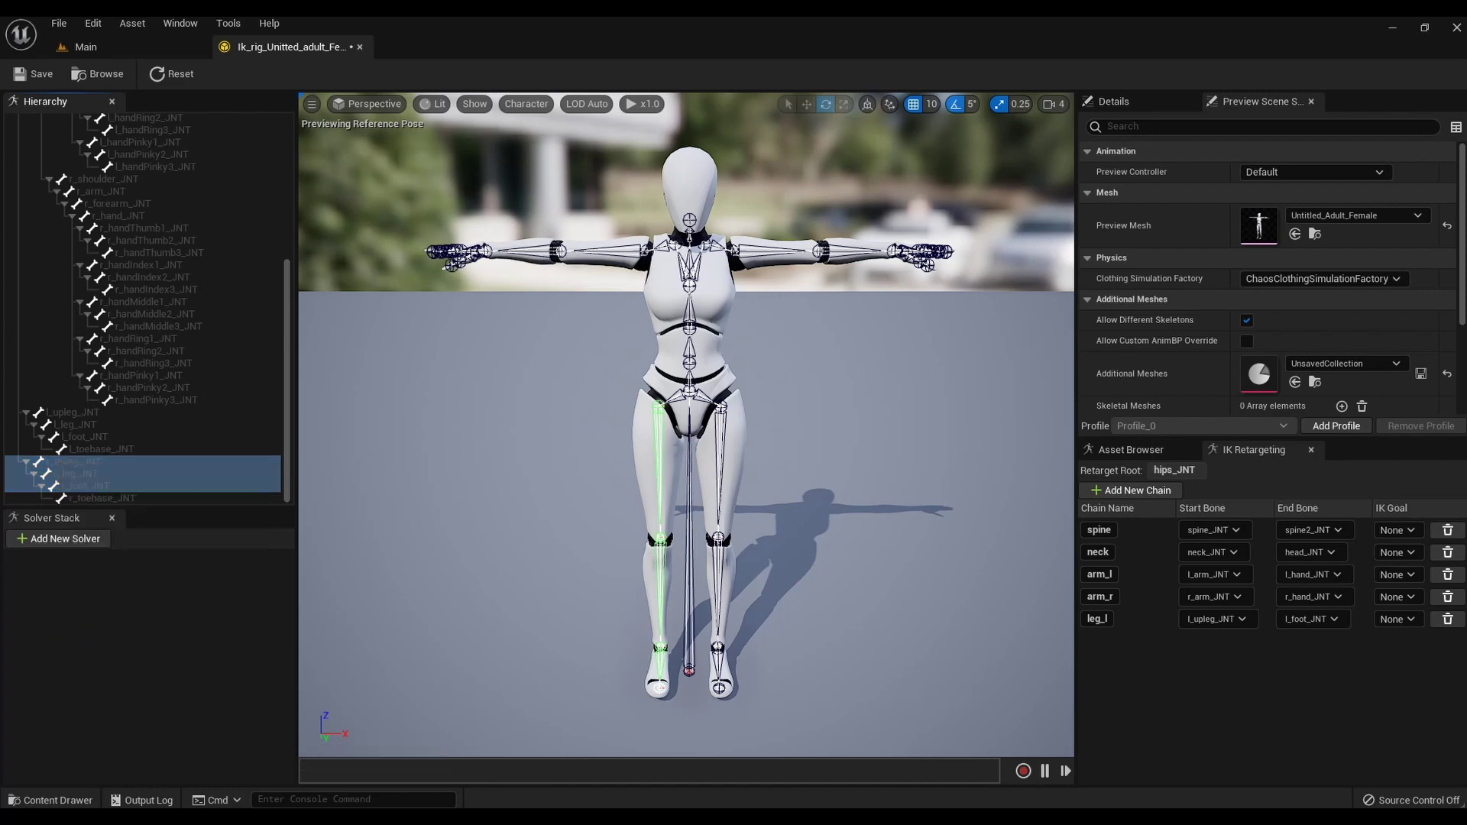
drag(791, 422, 725, 437)
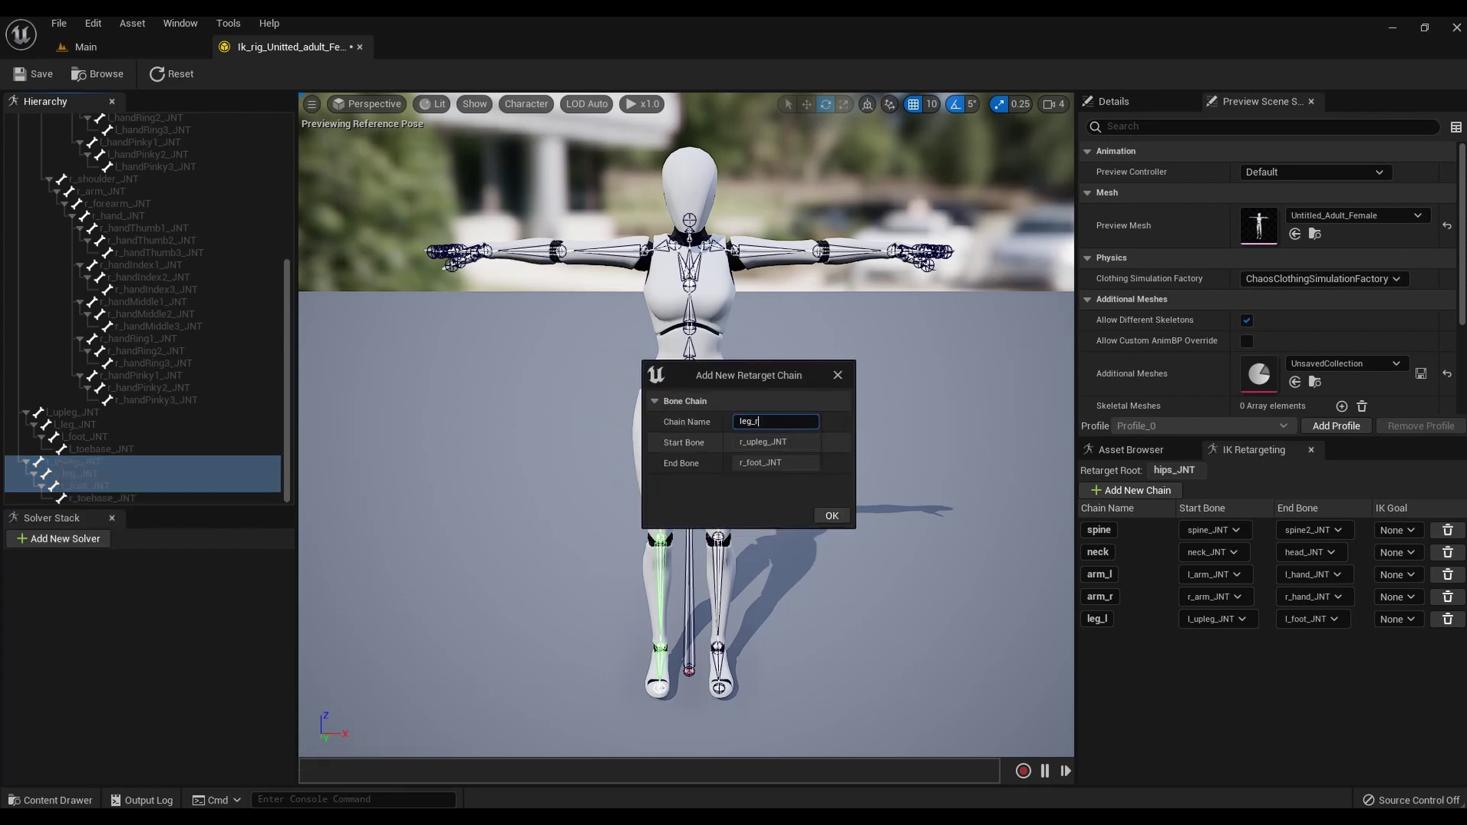
text(leg_r)
click(831, 516)
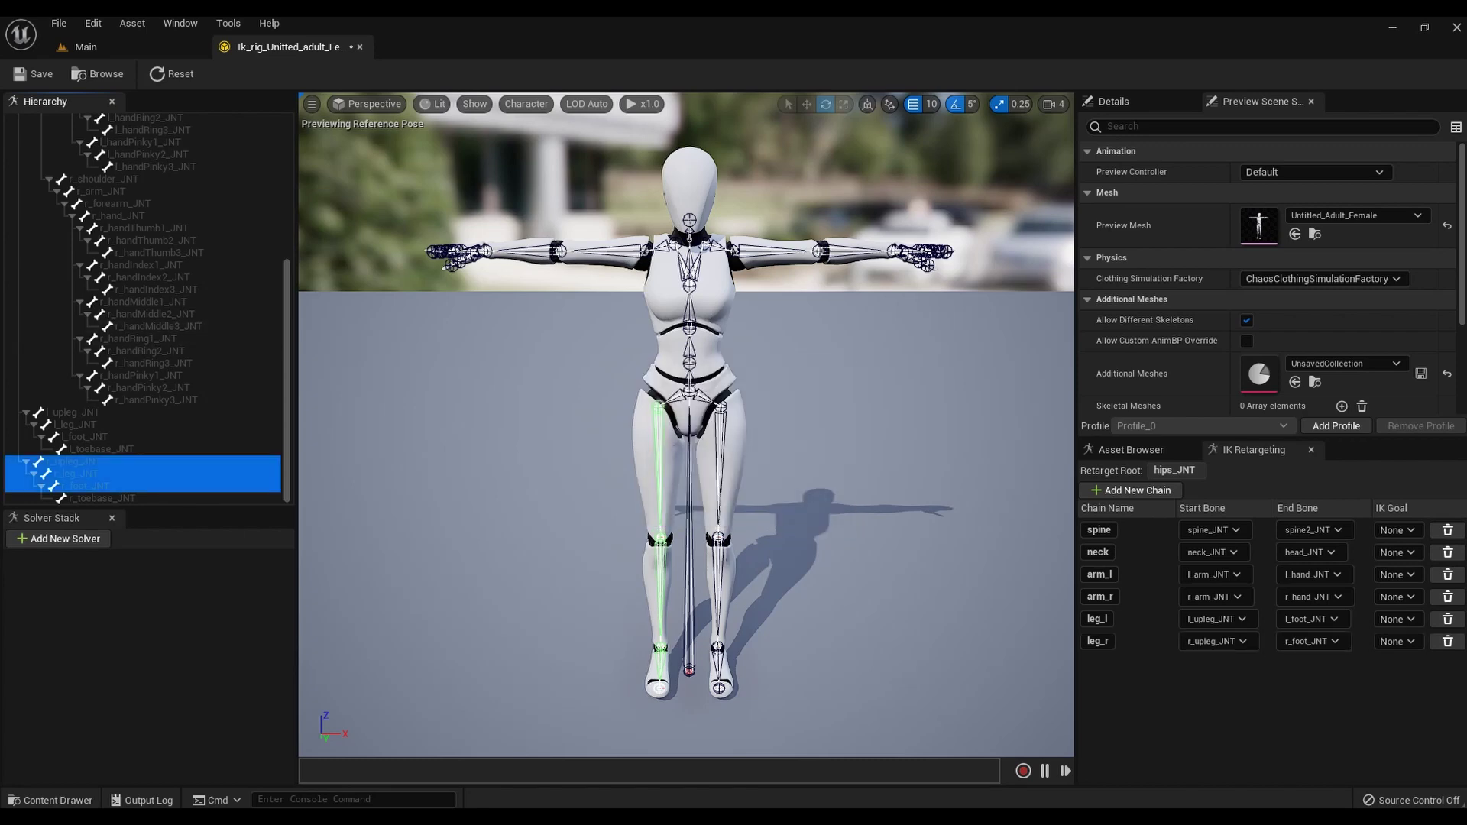
- Create a retarget chain from the root bone at the top of the skeleton hierarchy
scroll(153, 450, up, 10)
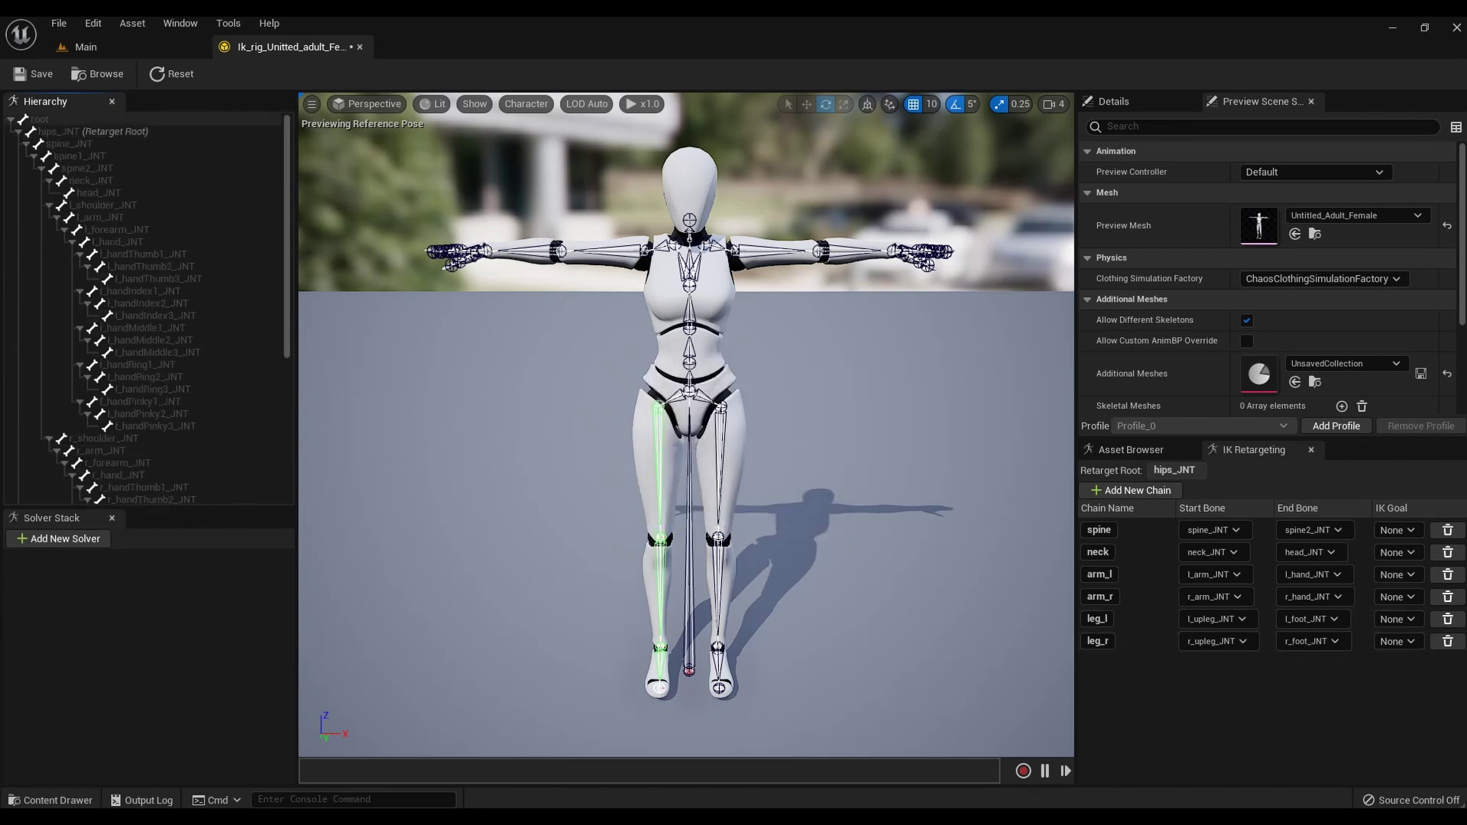
click(76, 120)
right_click(42, 120)
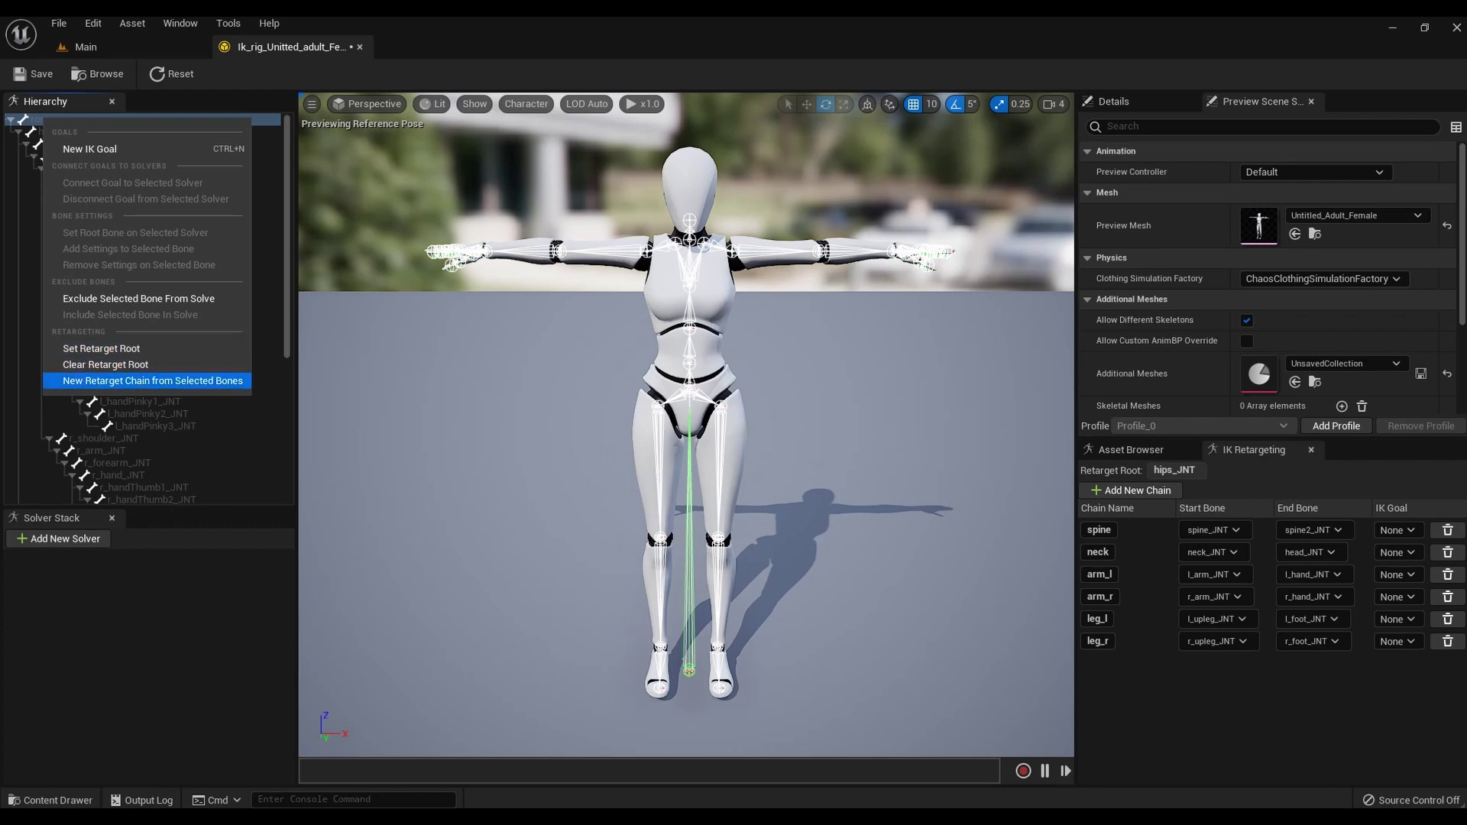
click(152, 380)
click(832, 514)
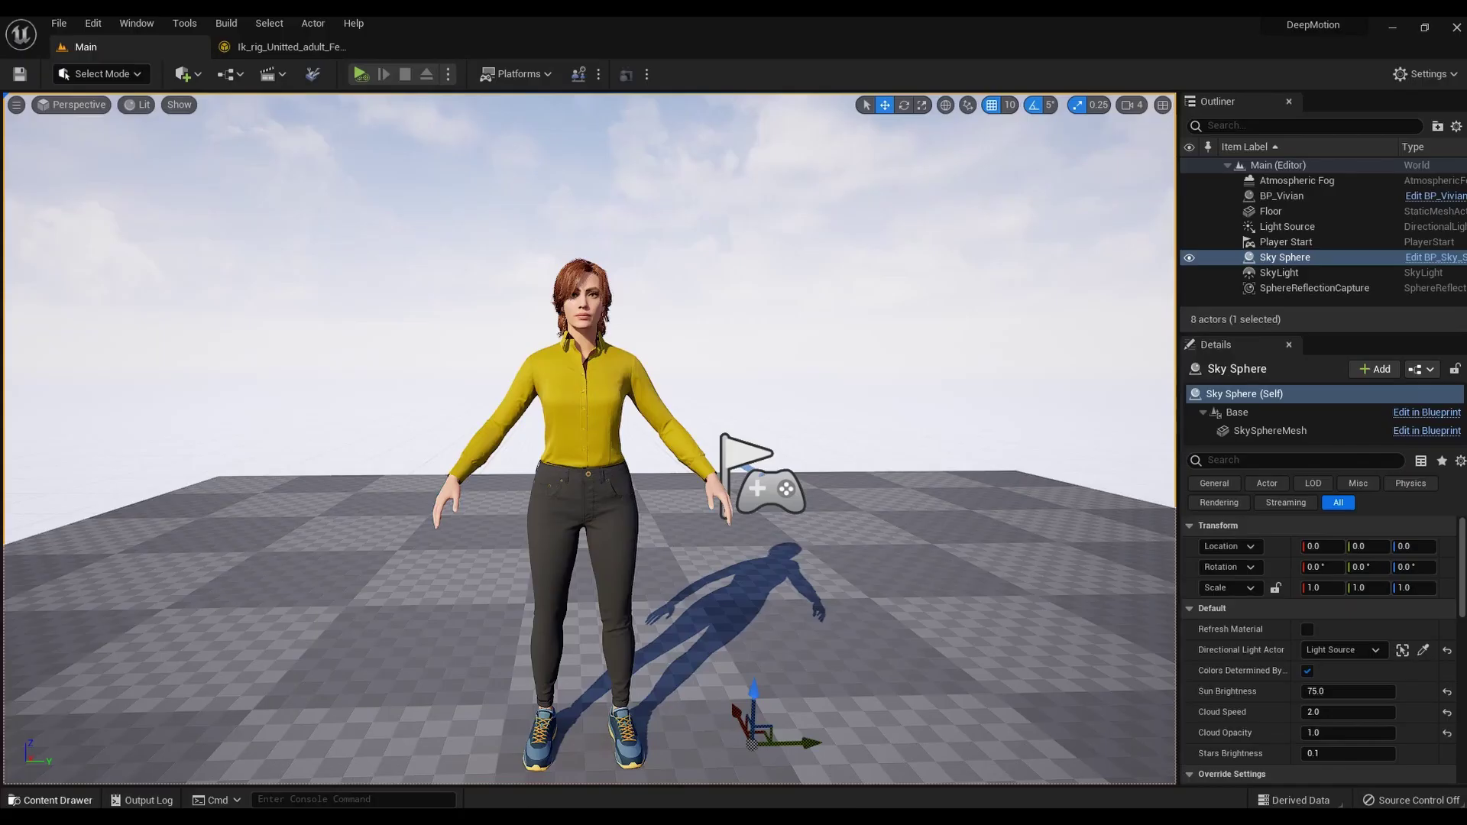
- Create an IK Rig for the f_med_nrw_body skeletal mesh in the DeePmotion folder, name it ik_rig_metahumen and open it
click(49, 800)
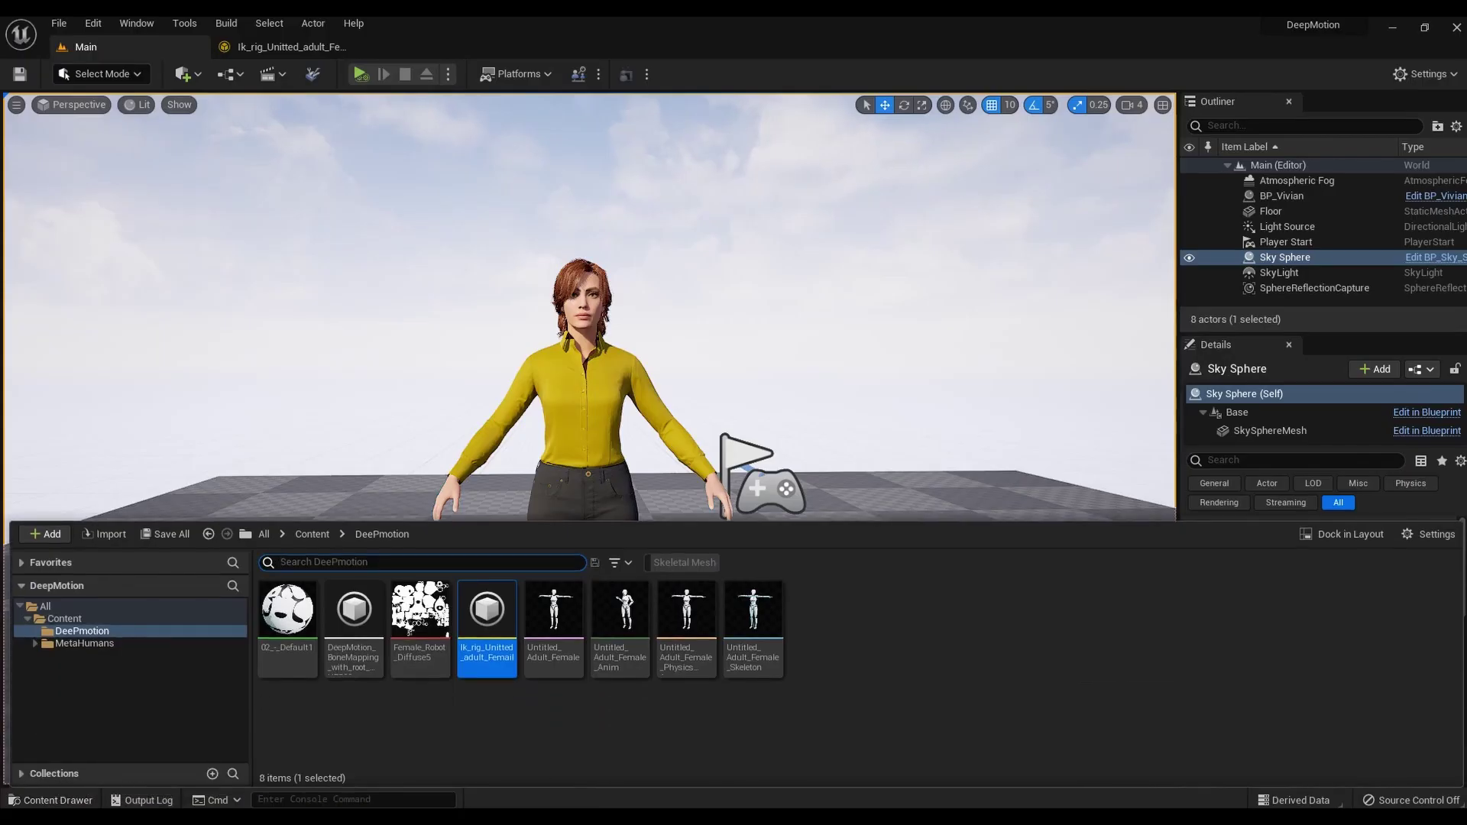
click(557, 714)
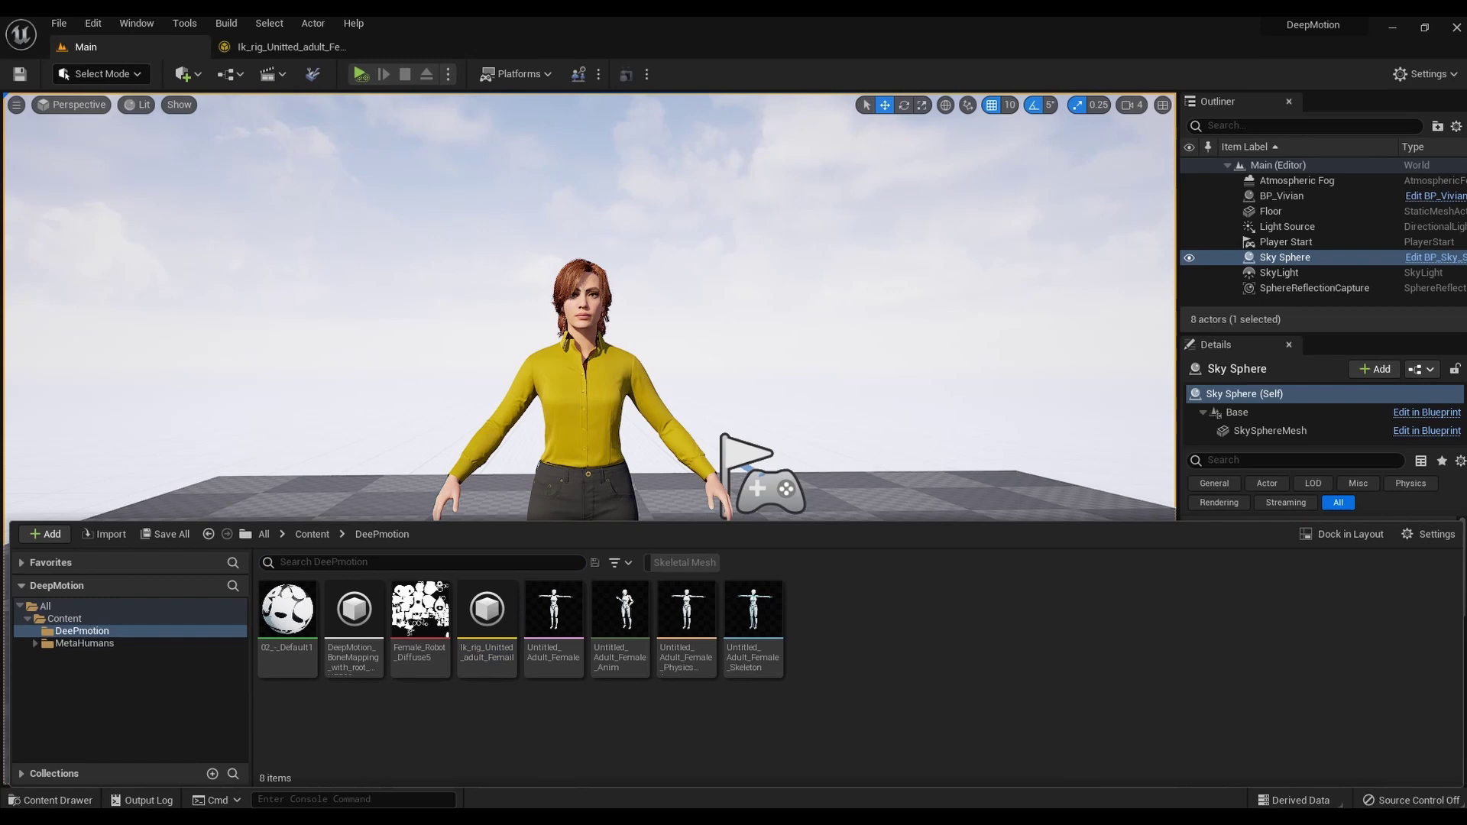
right_click(824, 605)
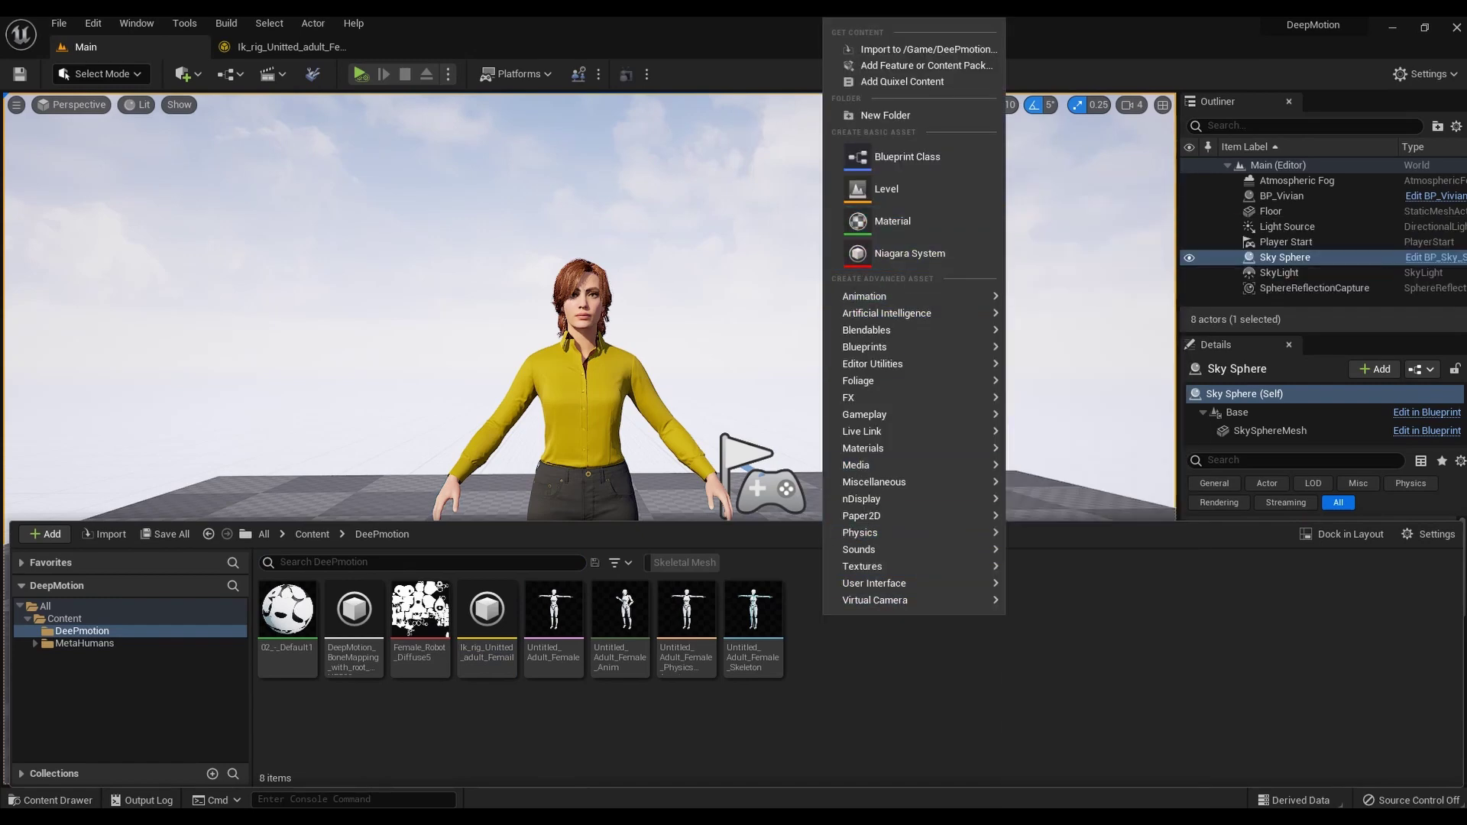
mouse_move(871, 297)
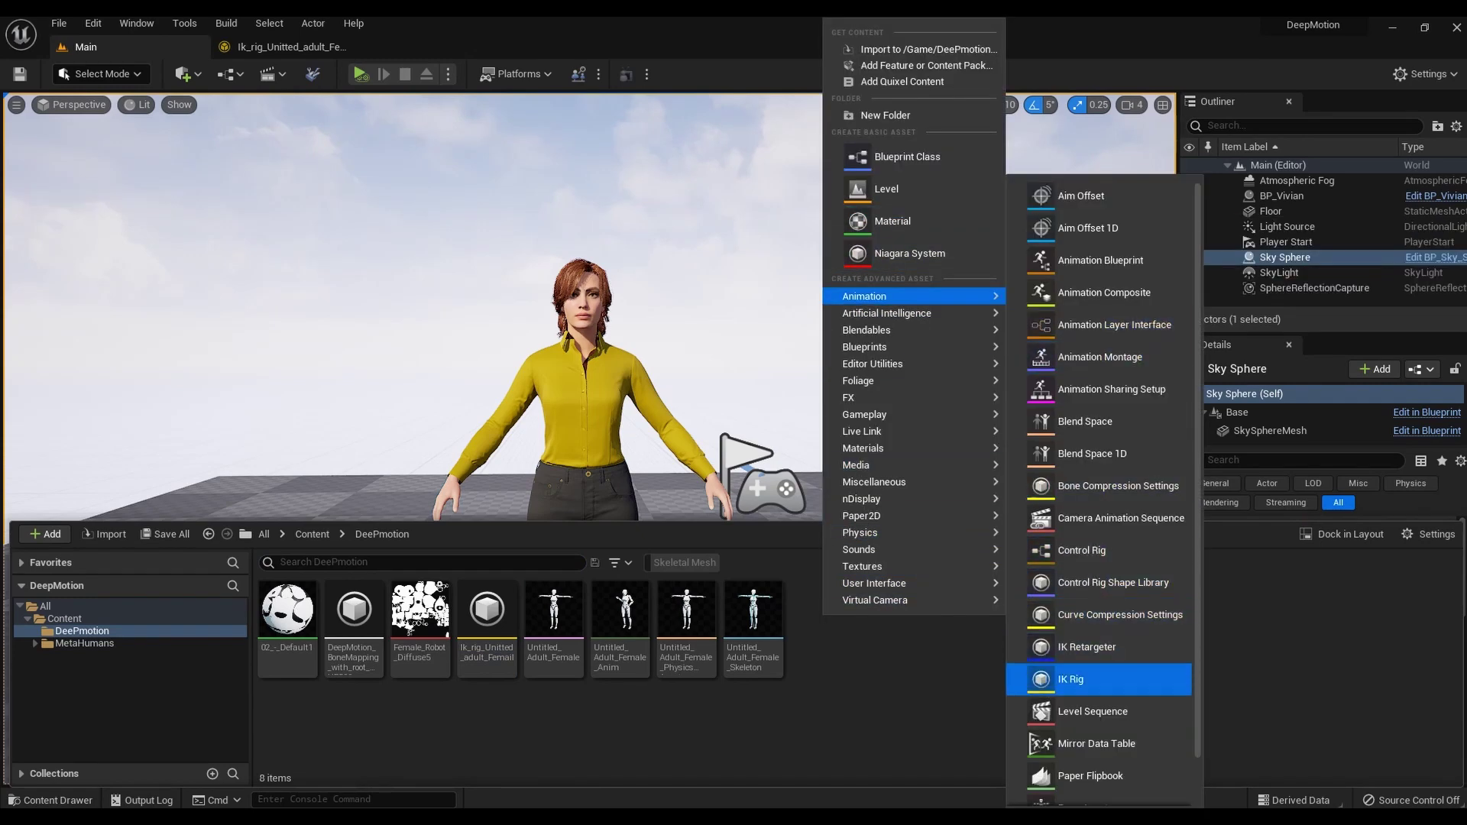
click(1070, 679)
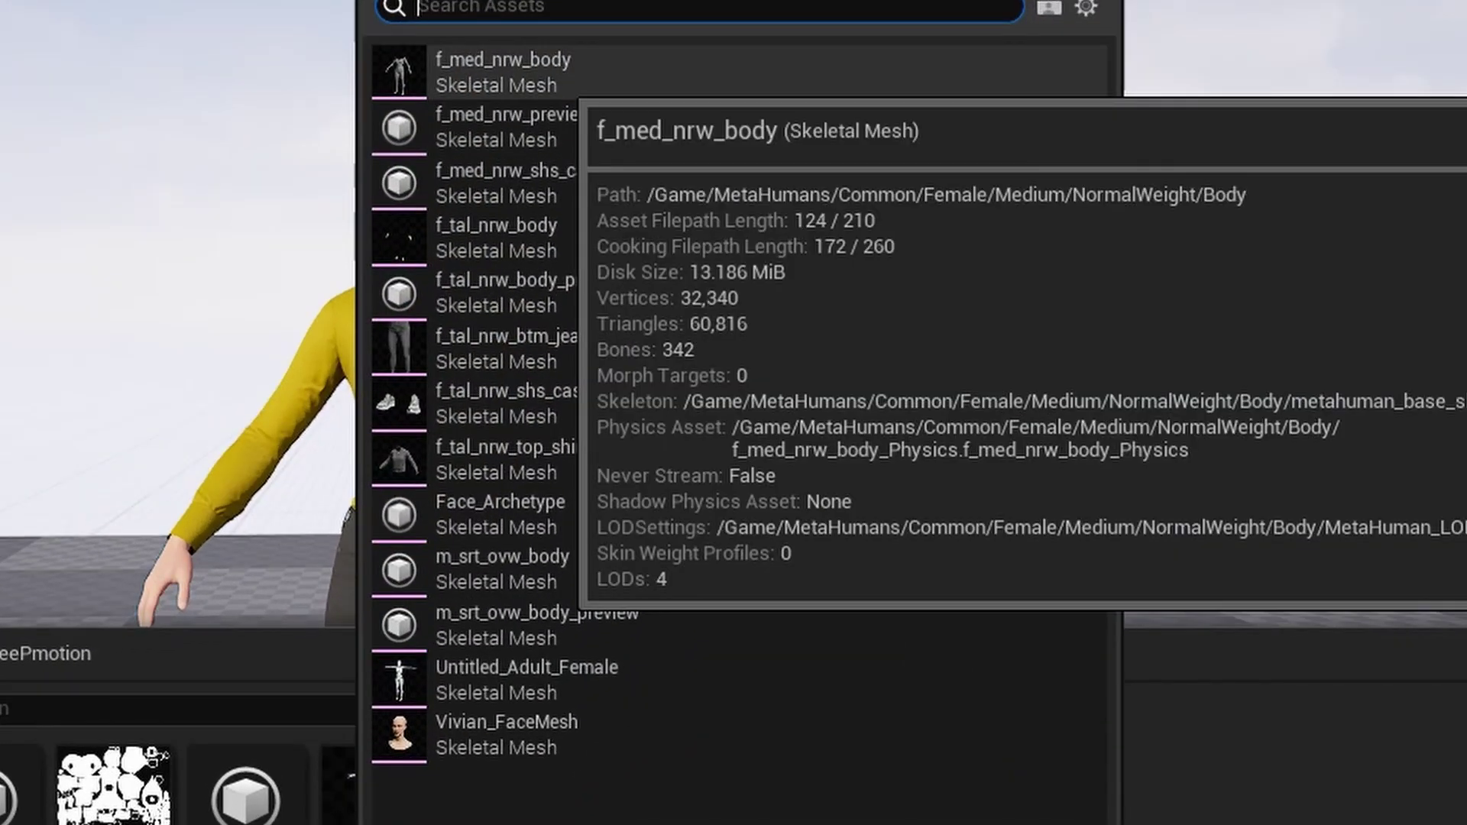
click(561, 75)
text(ik_rig_metahu)
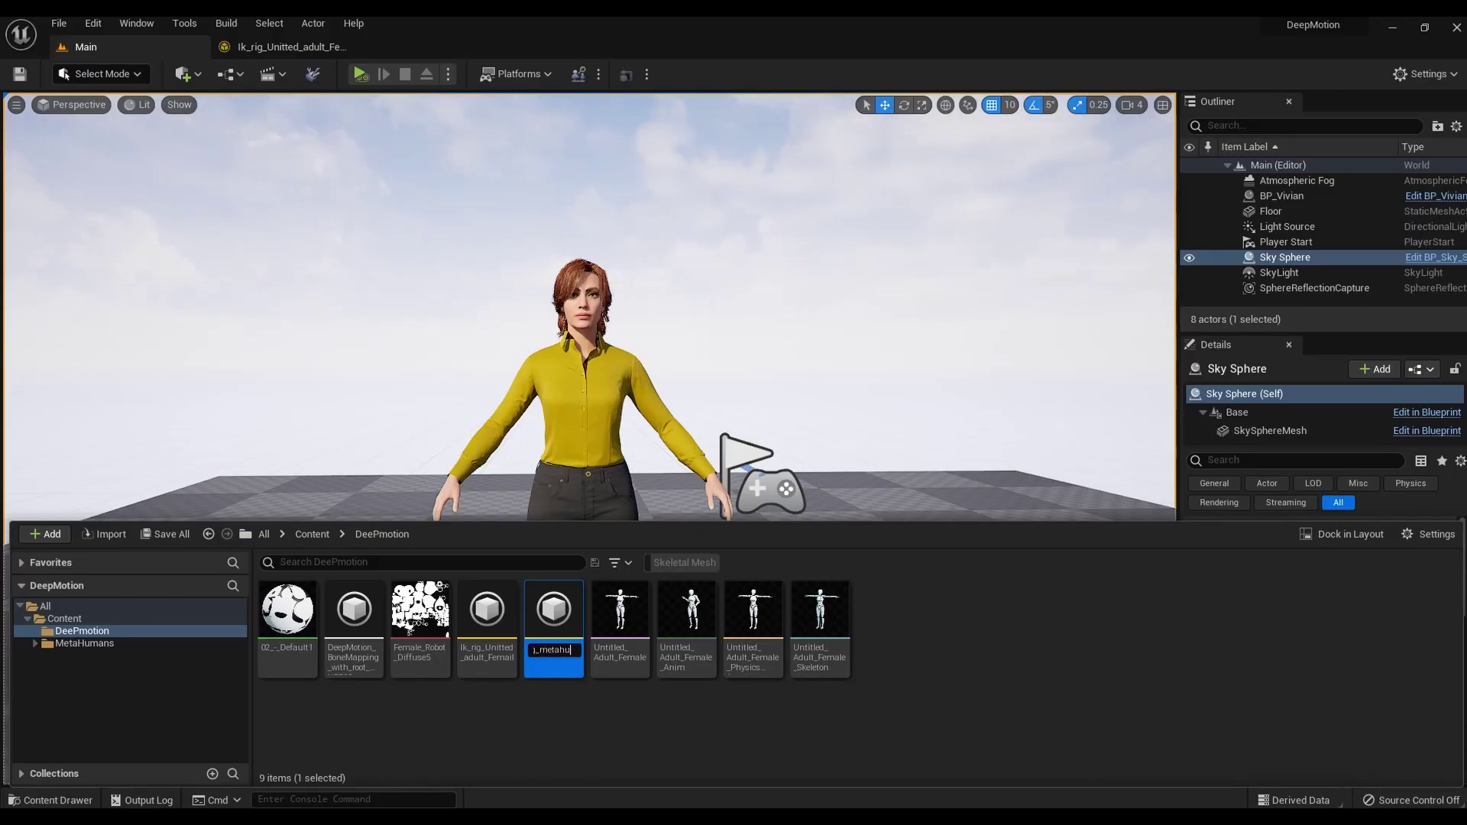
text(men)
key(Return)
double_click(487, 619)
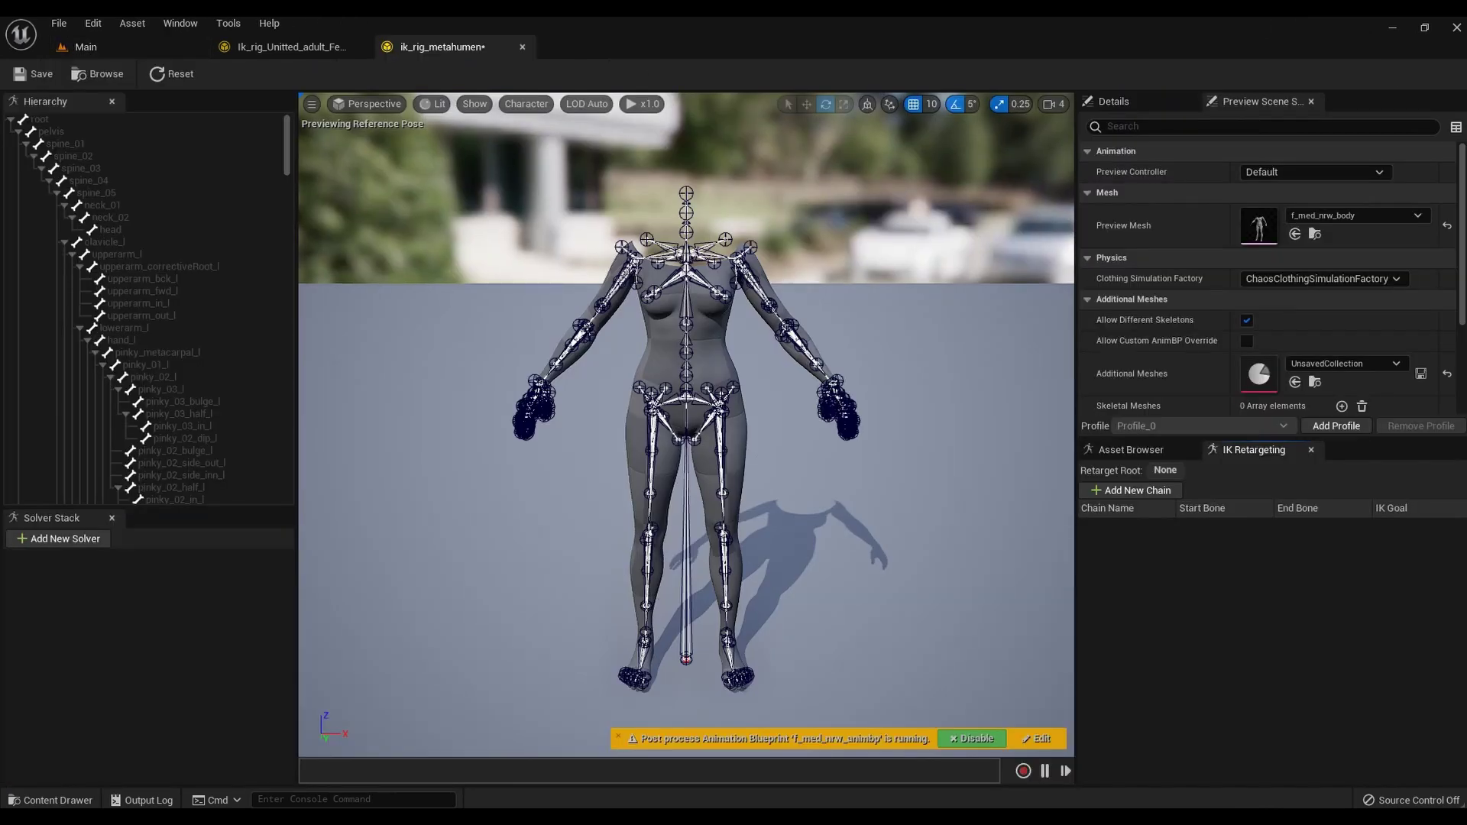
- Set the pelvis bone as the retarget root of the MetaHuman rig
click(26, 144)
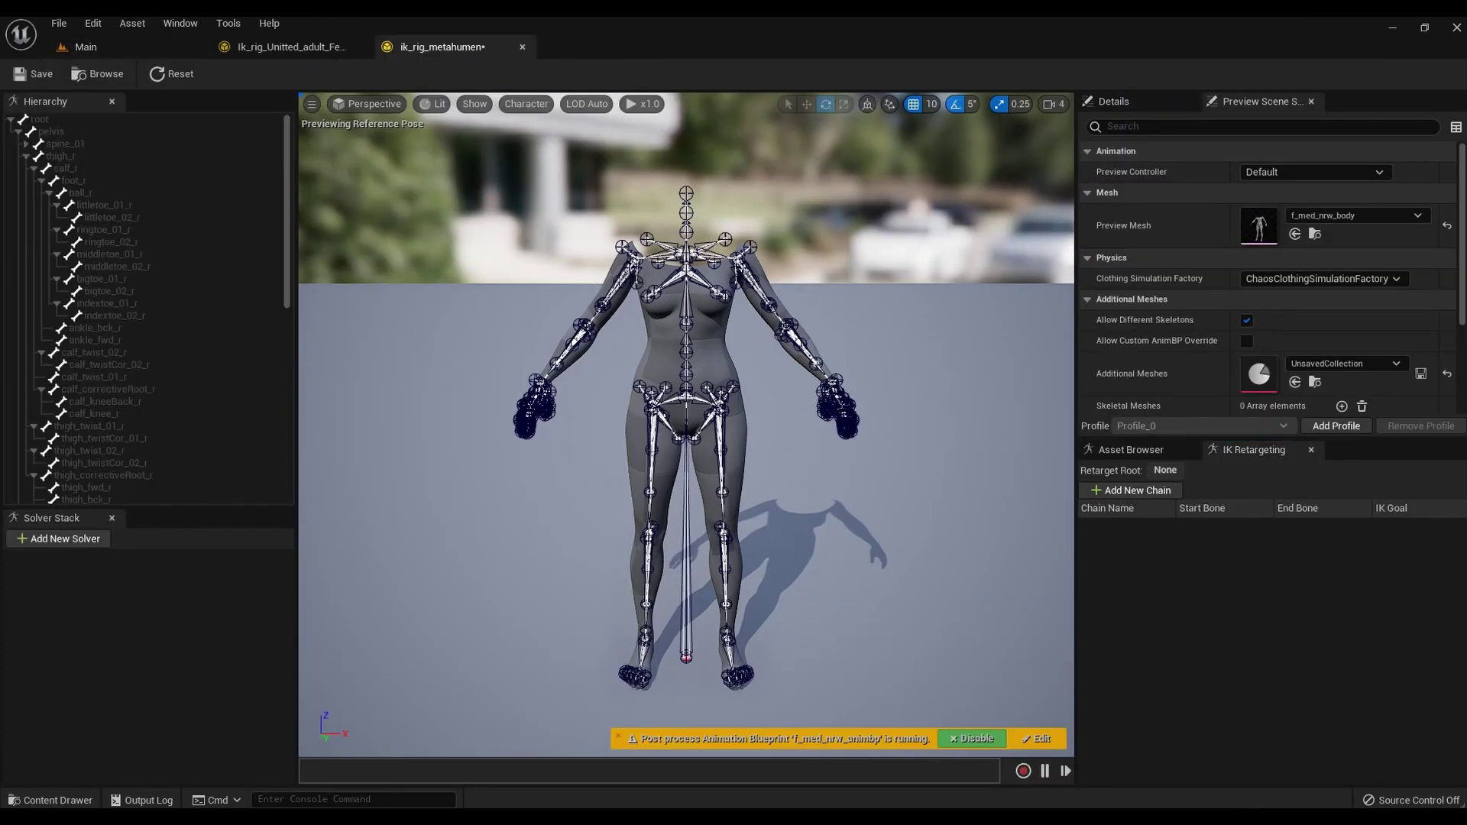
double_click(1165, 471)
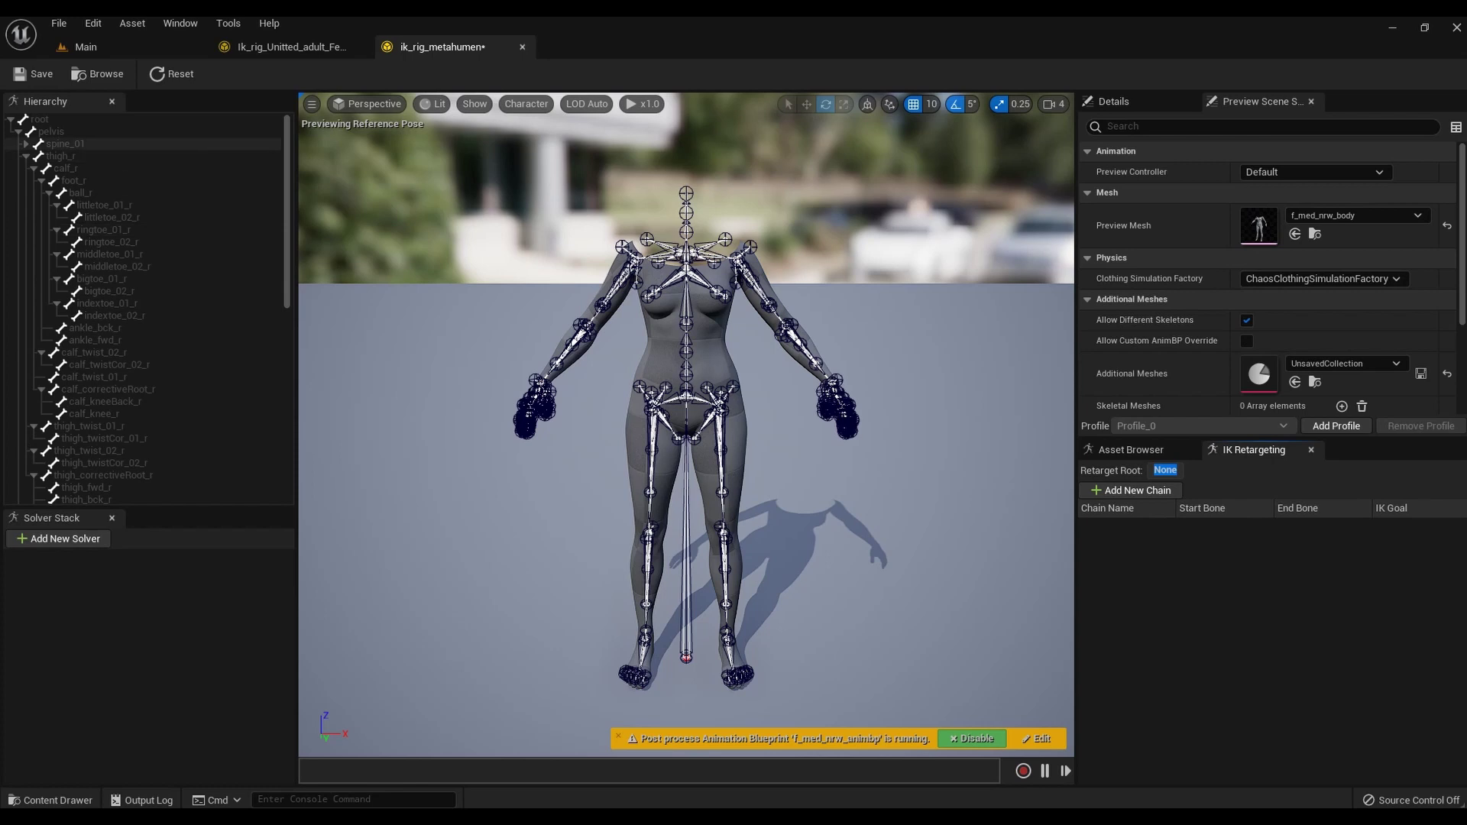
click(50, 132)
right_click(50, 134)
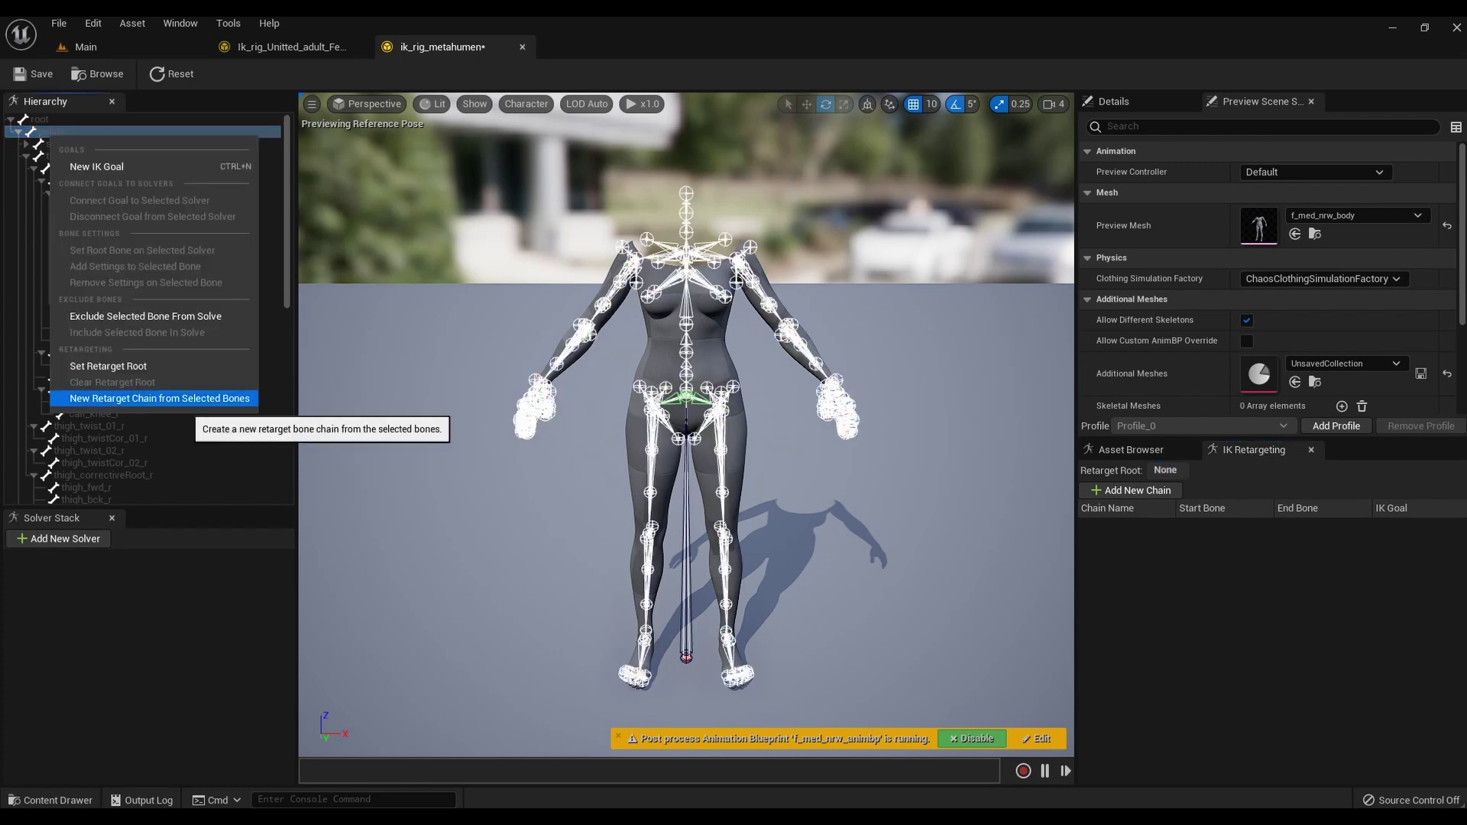
click(107, 366)
double_click(1167, 471)
click(1232, 569)
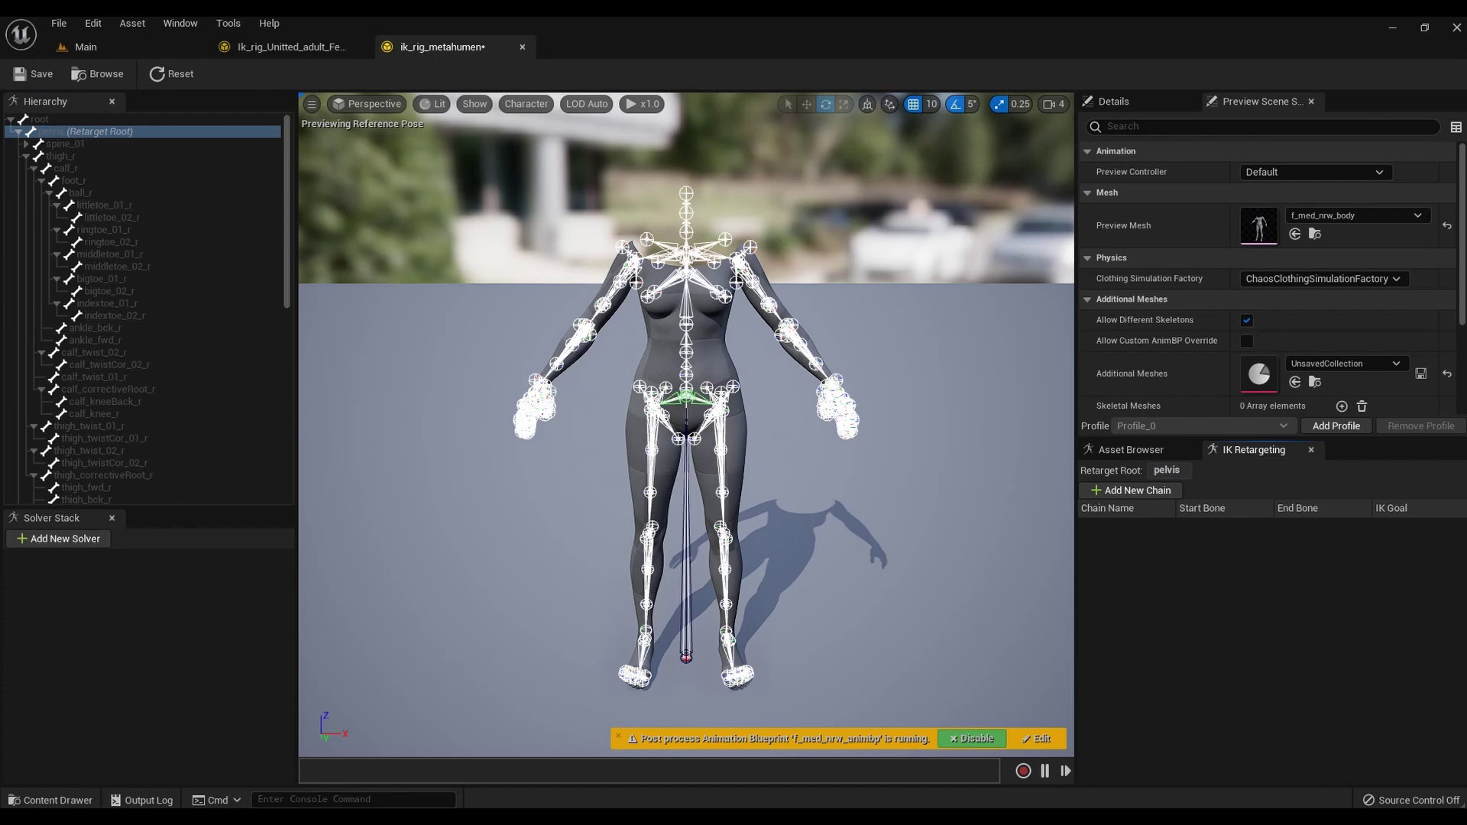
- Create a retarget chain named spine from spine_01 to spine_05
click(26, 144)
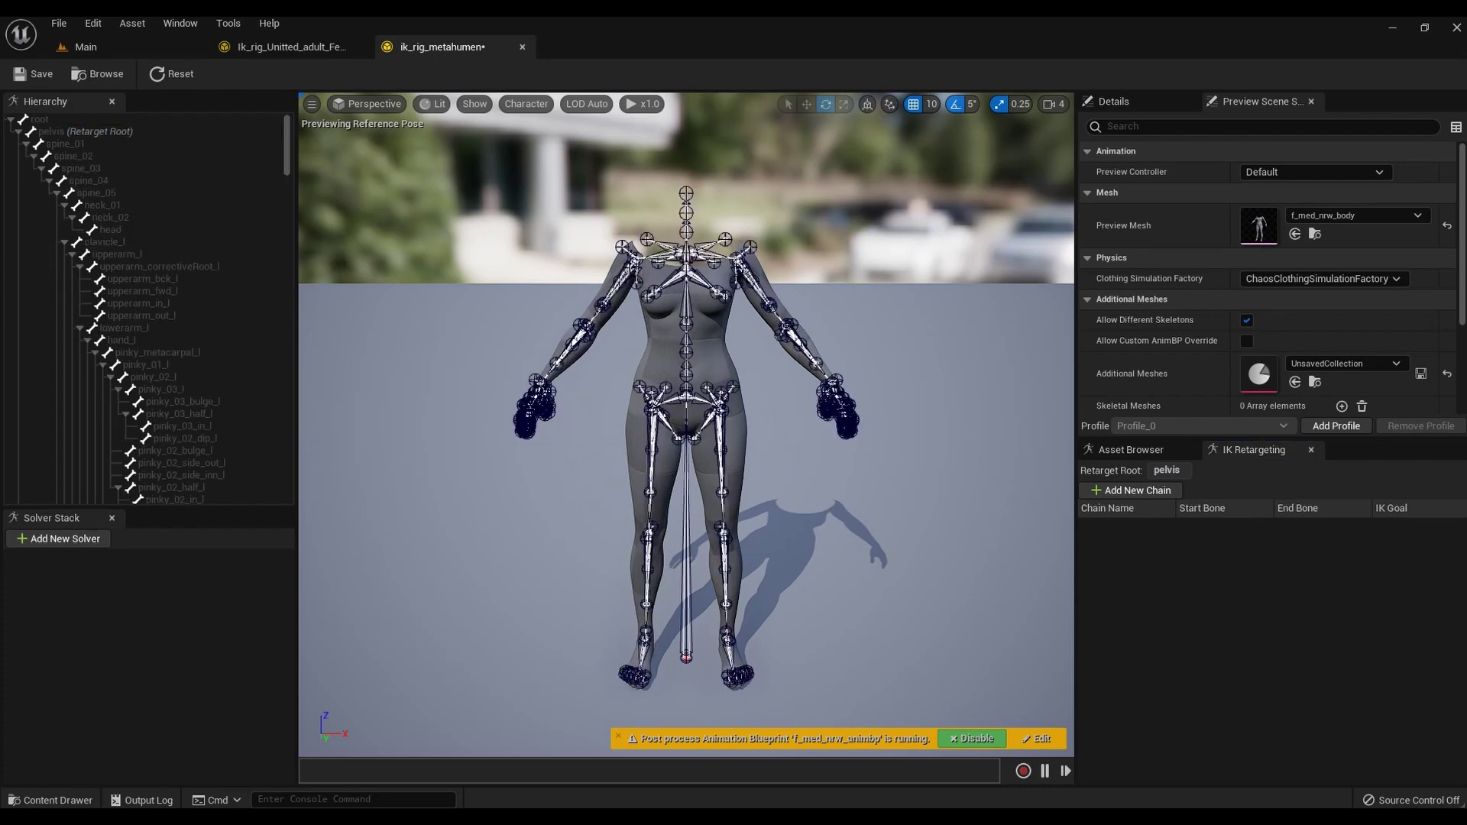
click(66, 144)
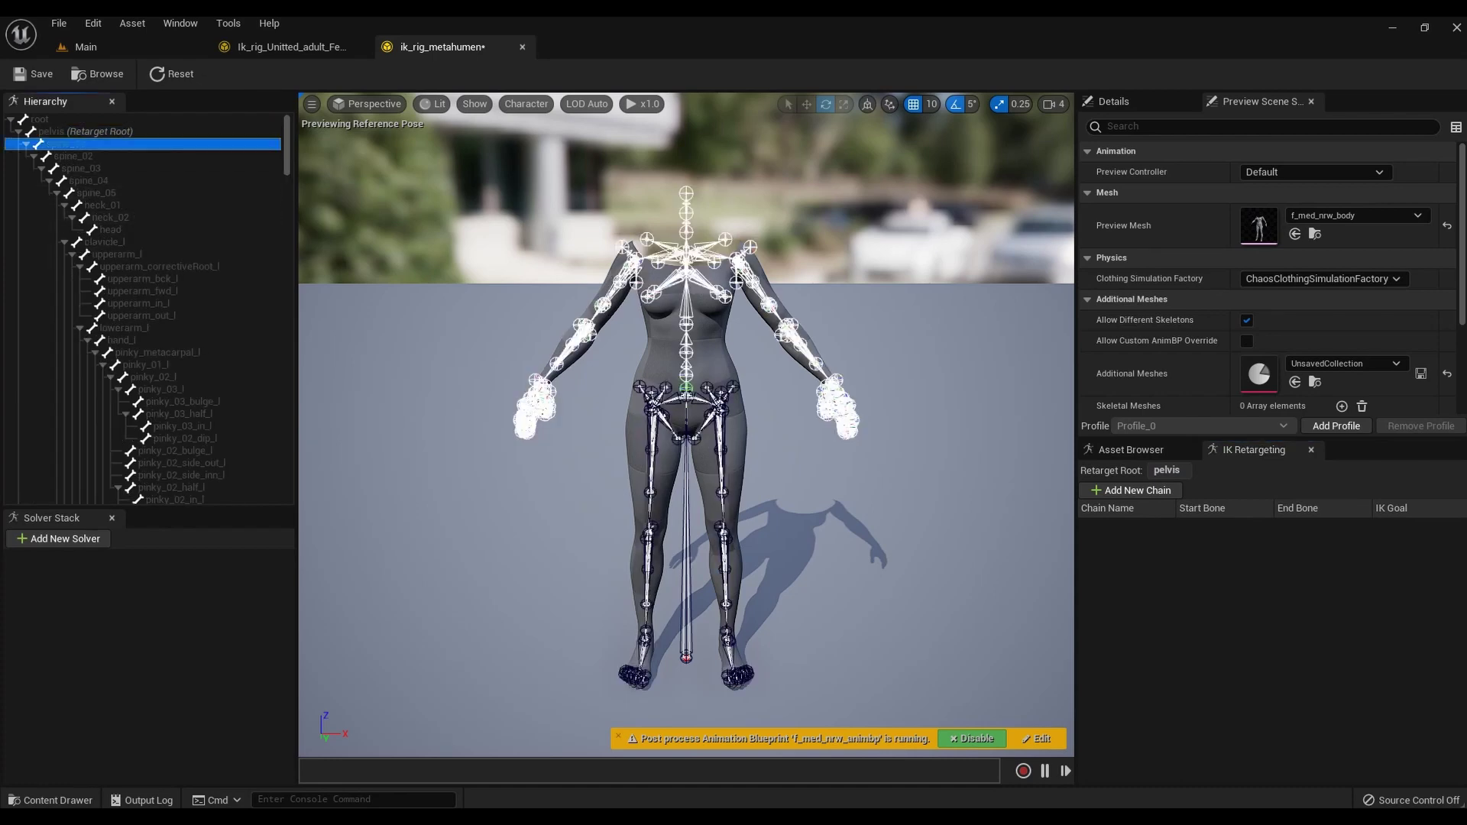
shift+click(95, 193)
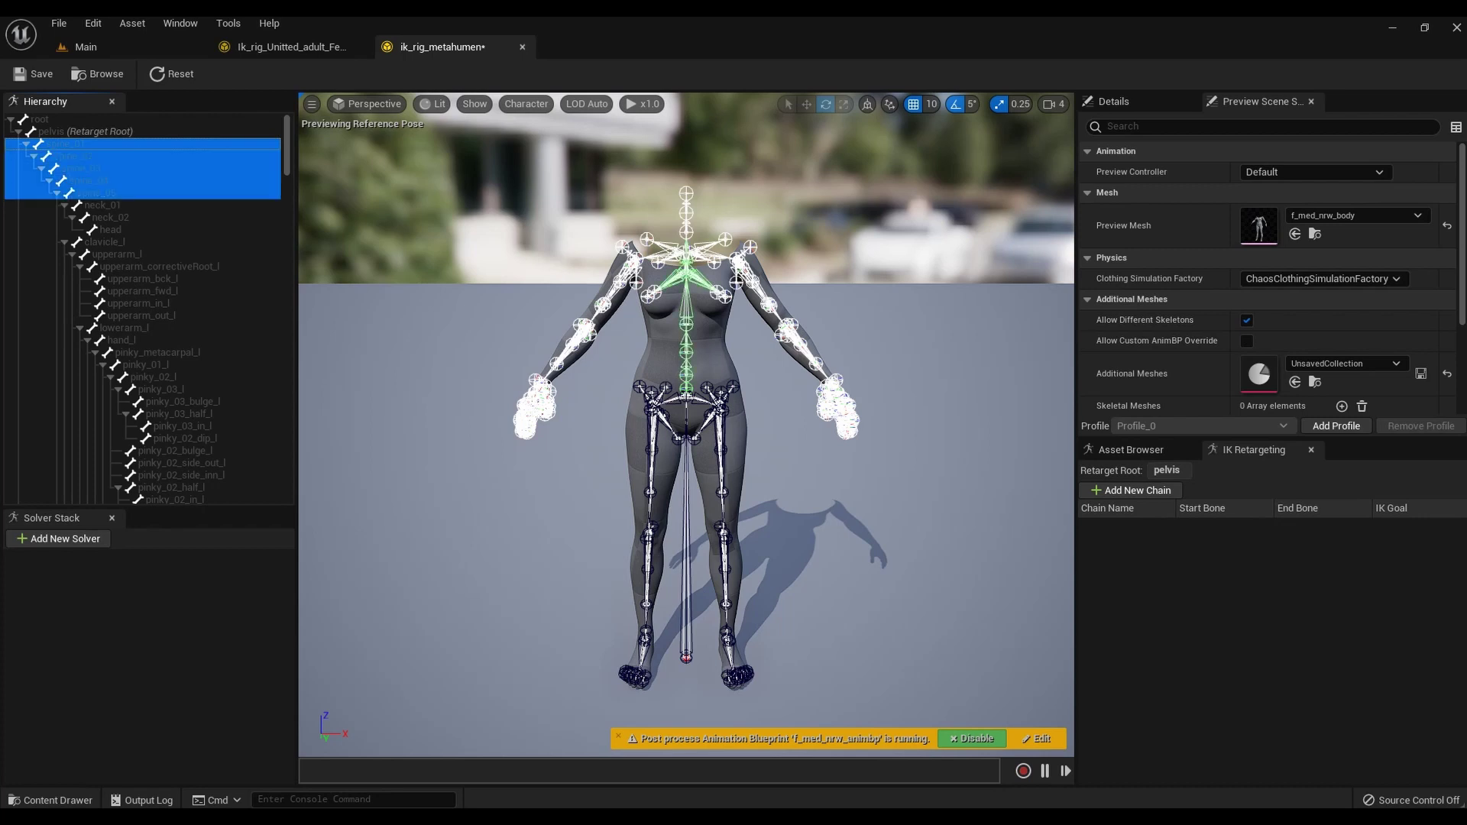
right_click(92, 196)
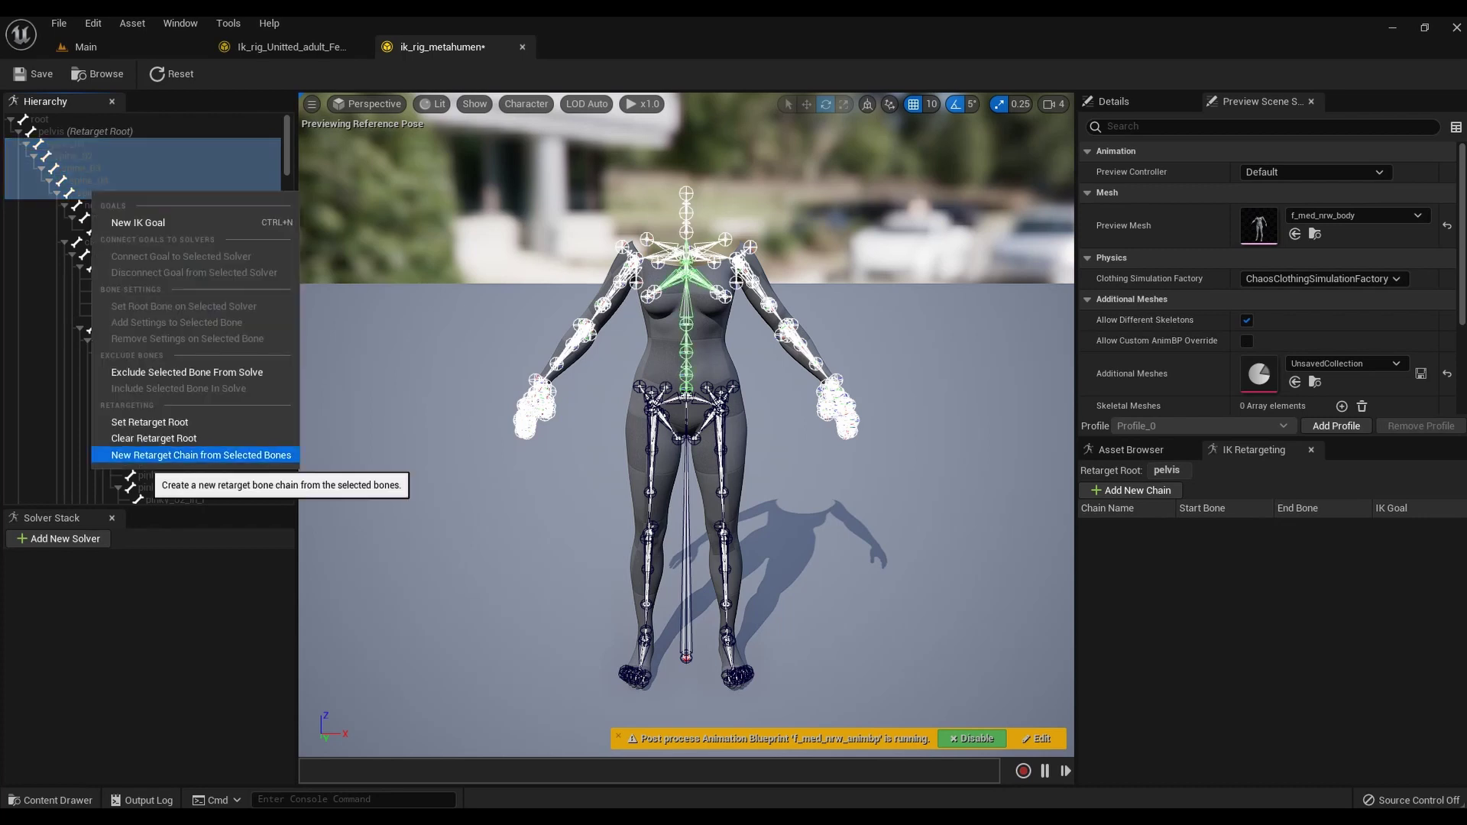
click(201, 454)
text(spin)
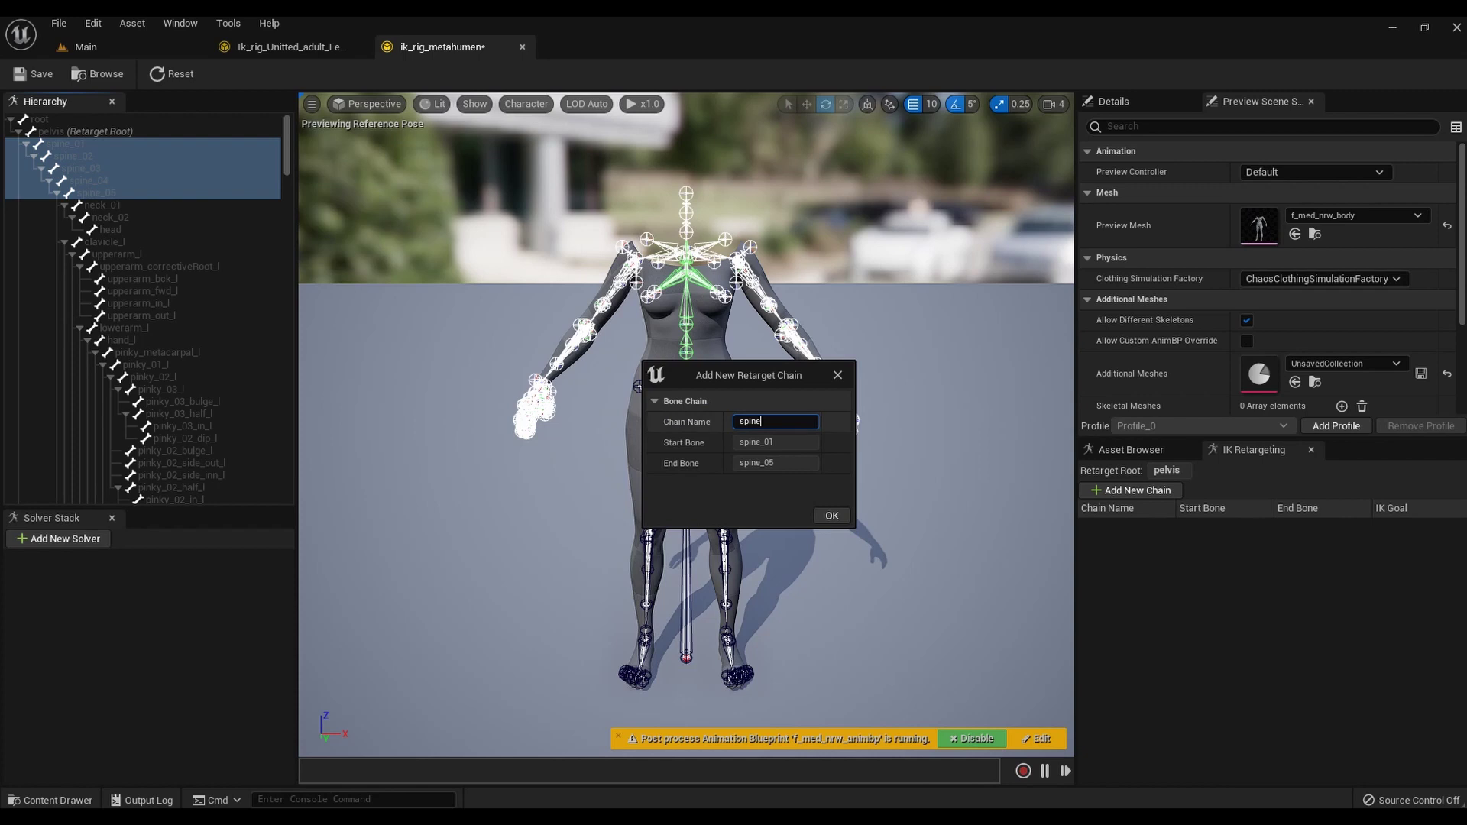
text(e)
key(Return)
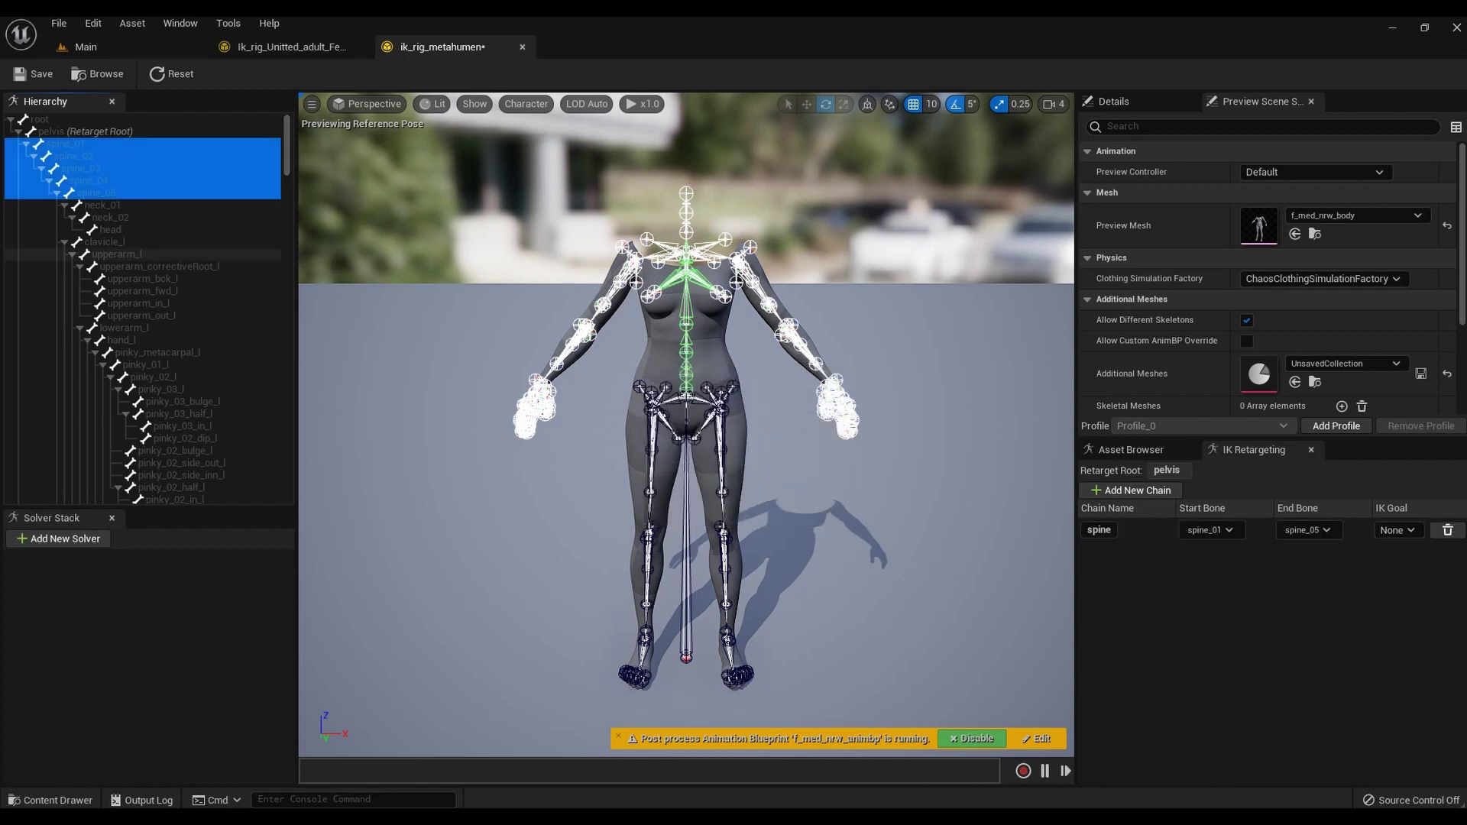
- Create a retarget chain named neck from neck_01 to head
click(104, 205)
shift+click(111, 217)
shift+click(111, 230)
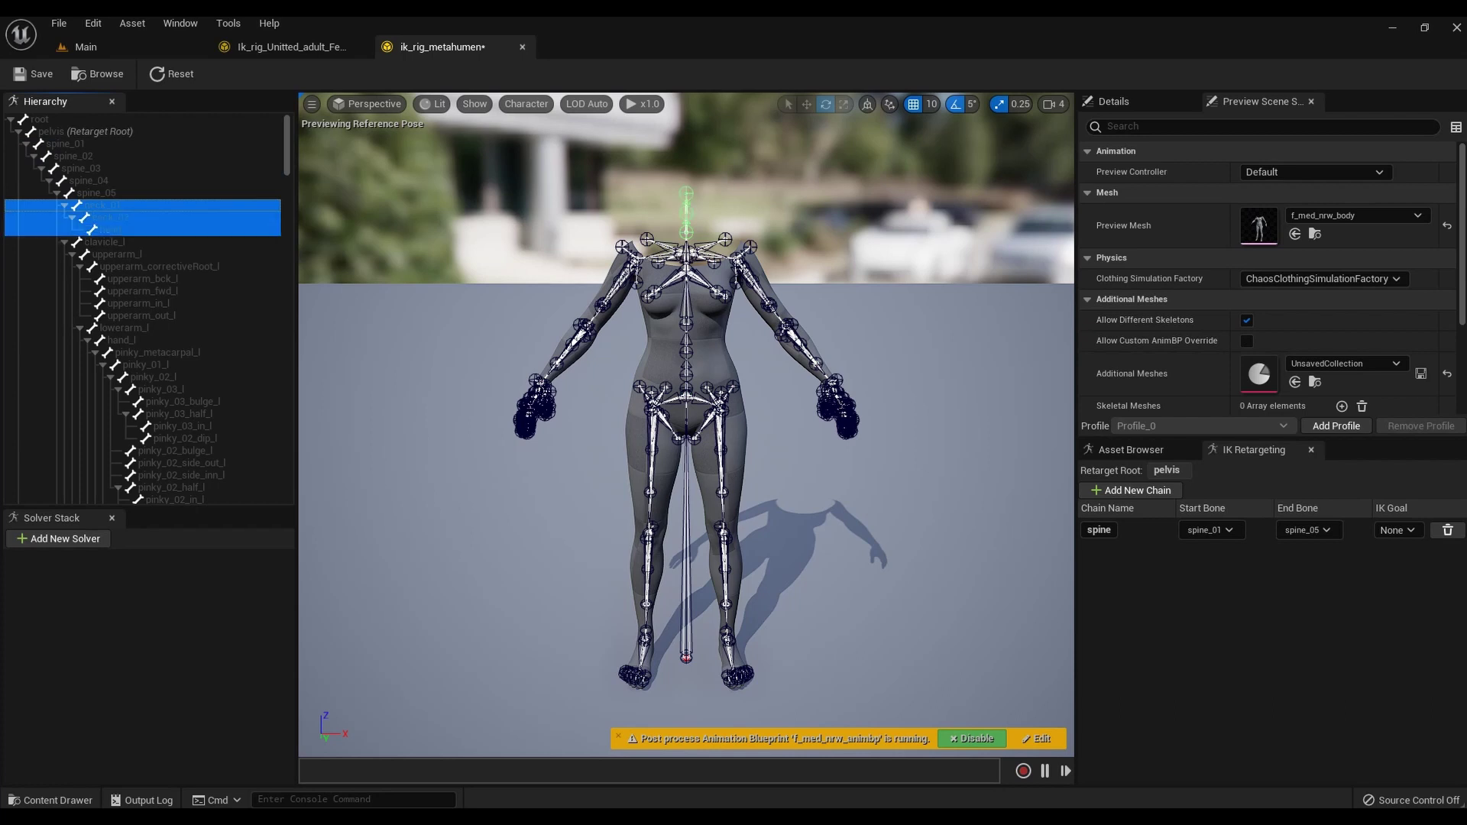
right_click(110, 229)
click(168, 494)
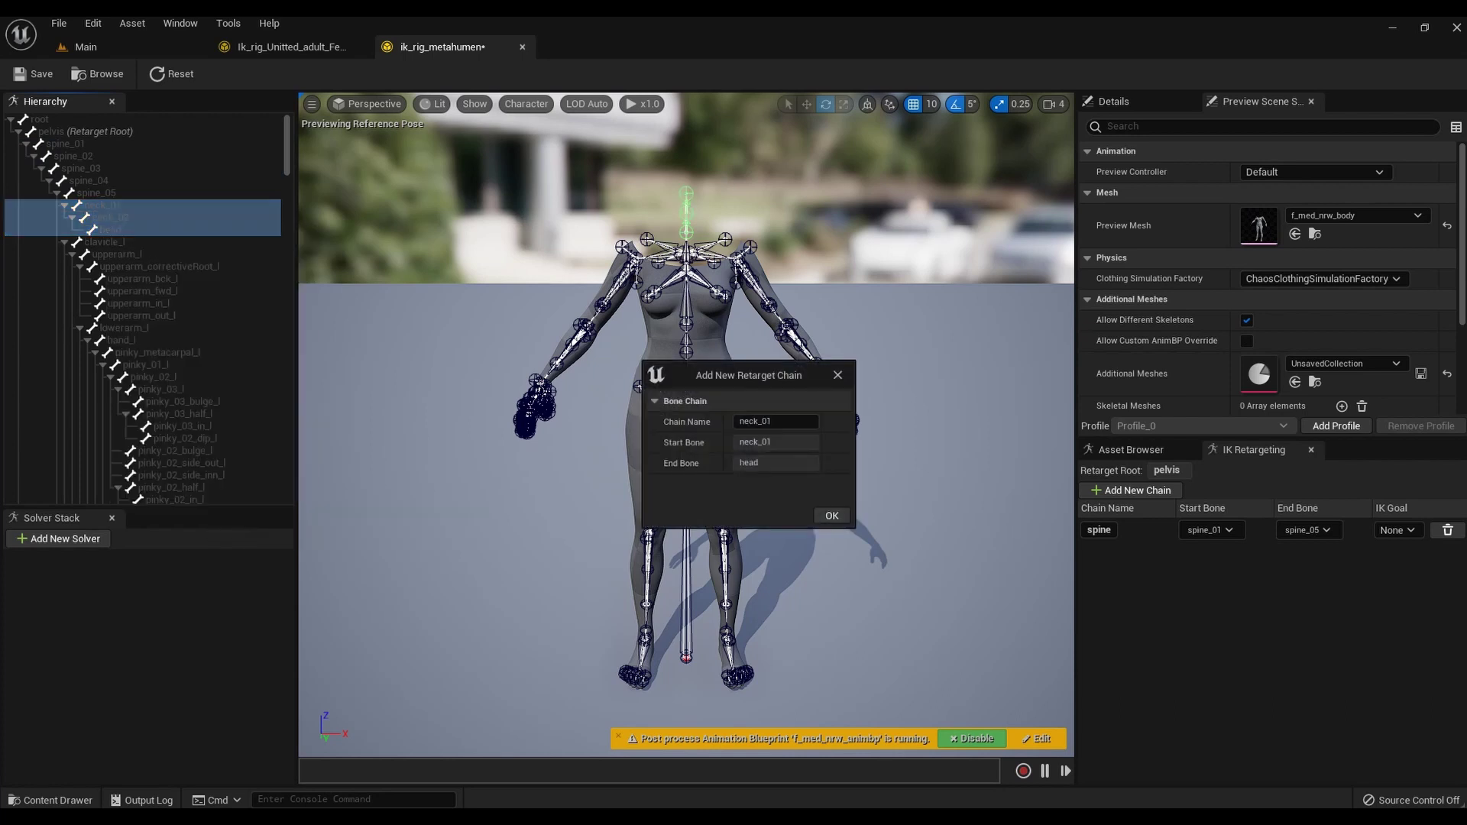
key(BackSpace)
key(BackSpace)
key(BackSpace)
click(832, 515)
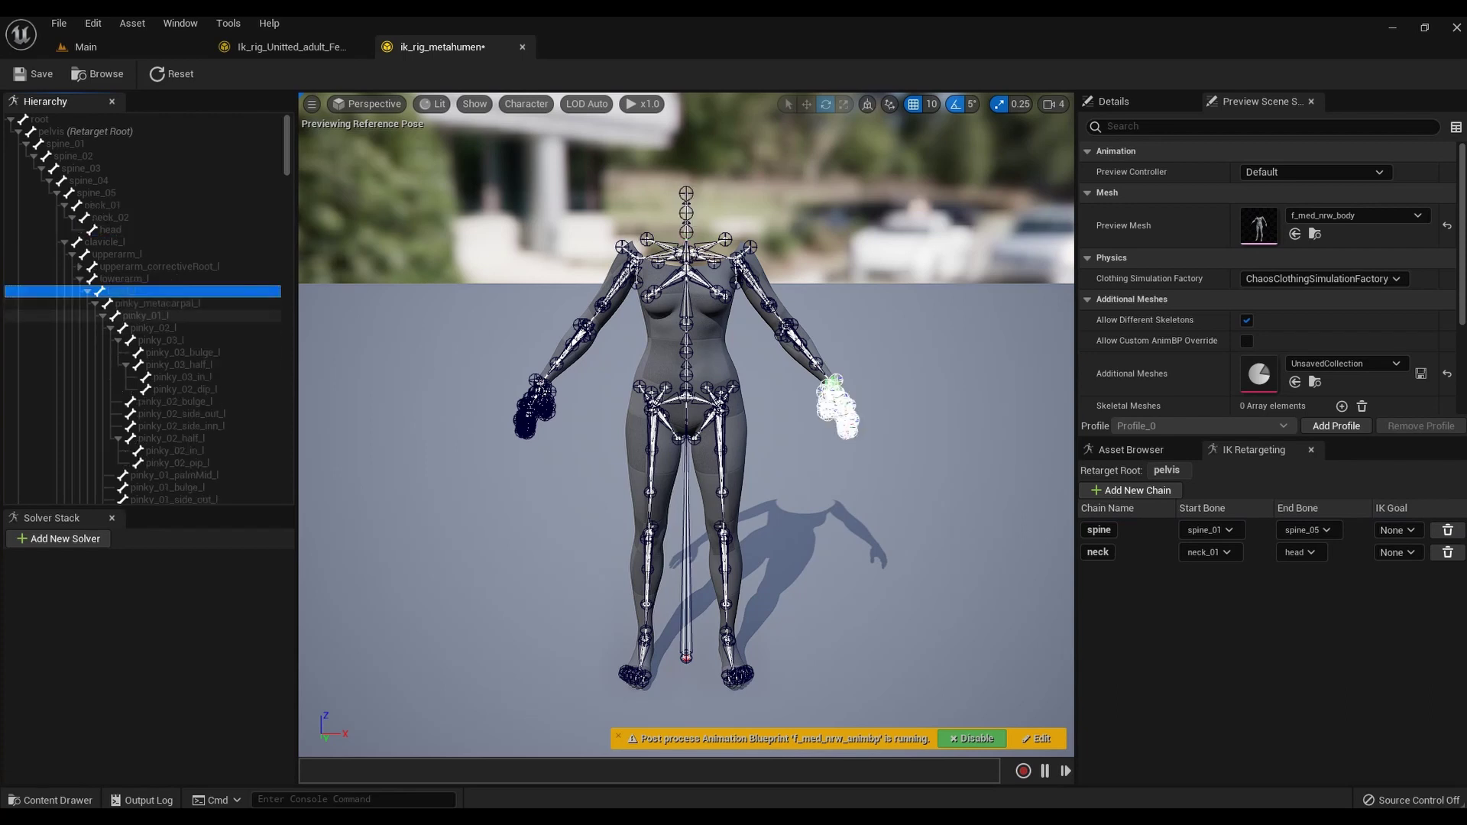
- Create a retarget chain named arm_l from upperarm_l to hand_l
click(153, 303)
click(124, 291)
ctrl+click(122, 279)
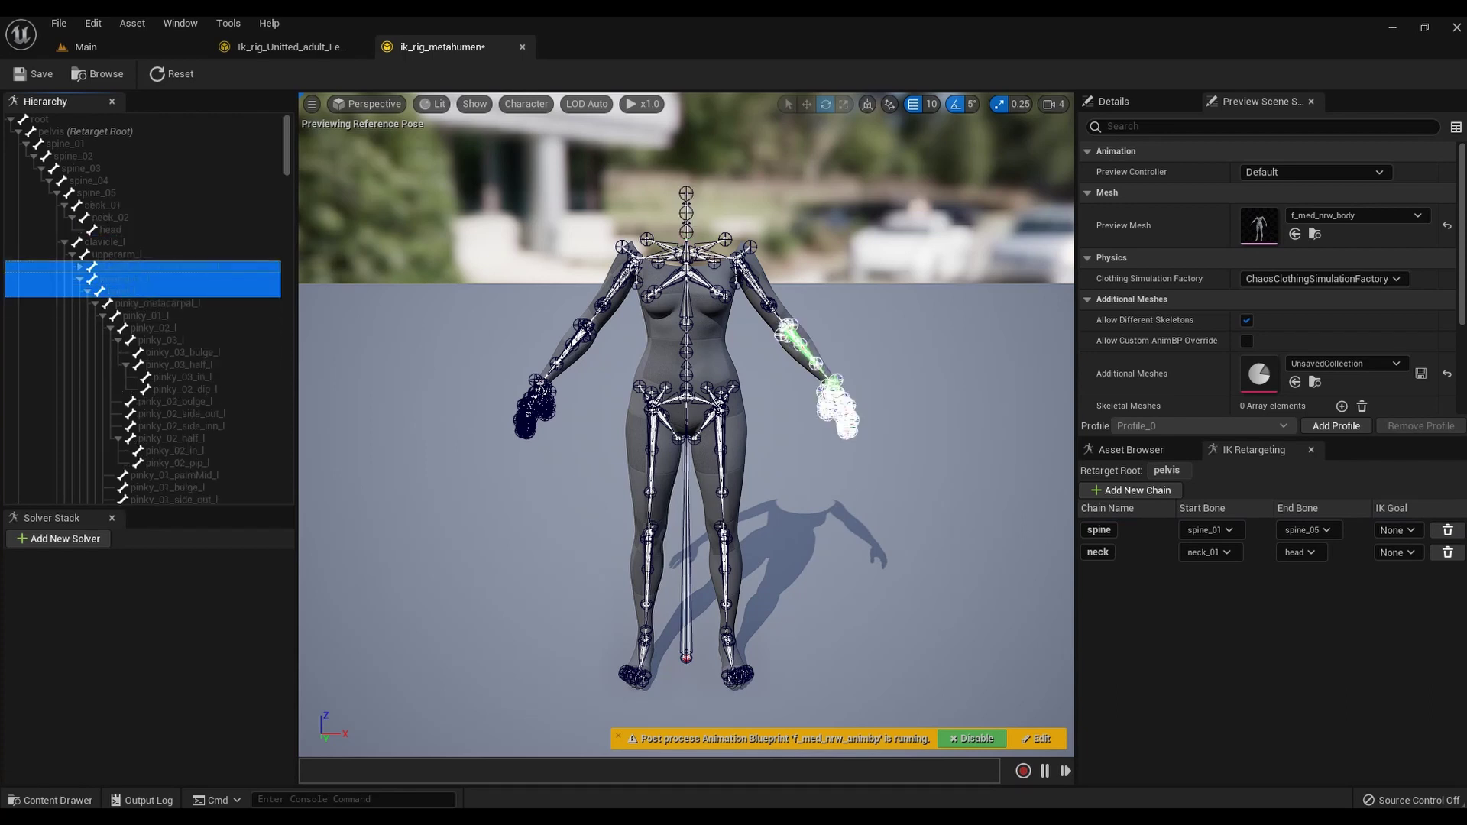
ctrl+click(116, 254)
right_click(208, 279)
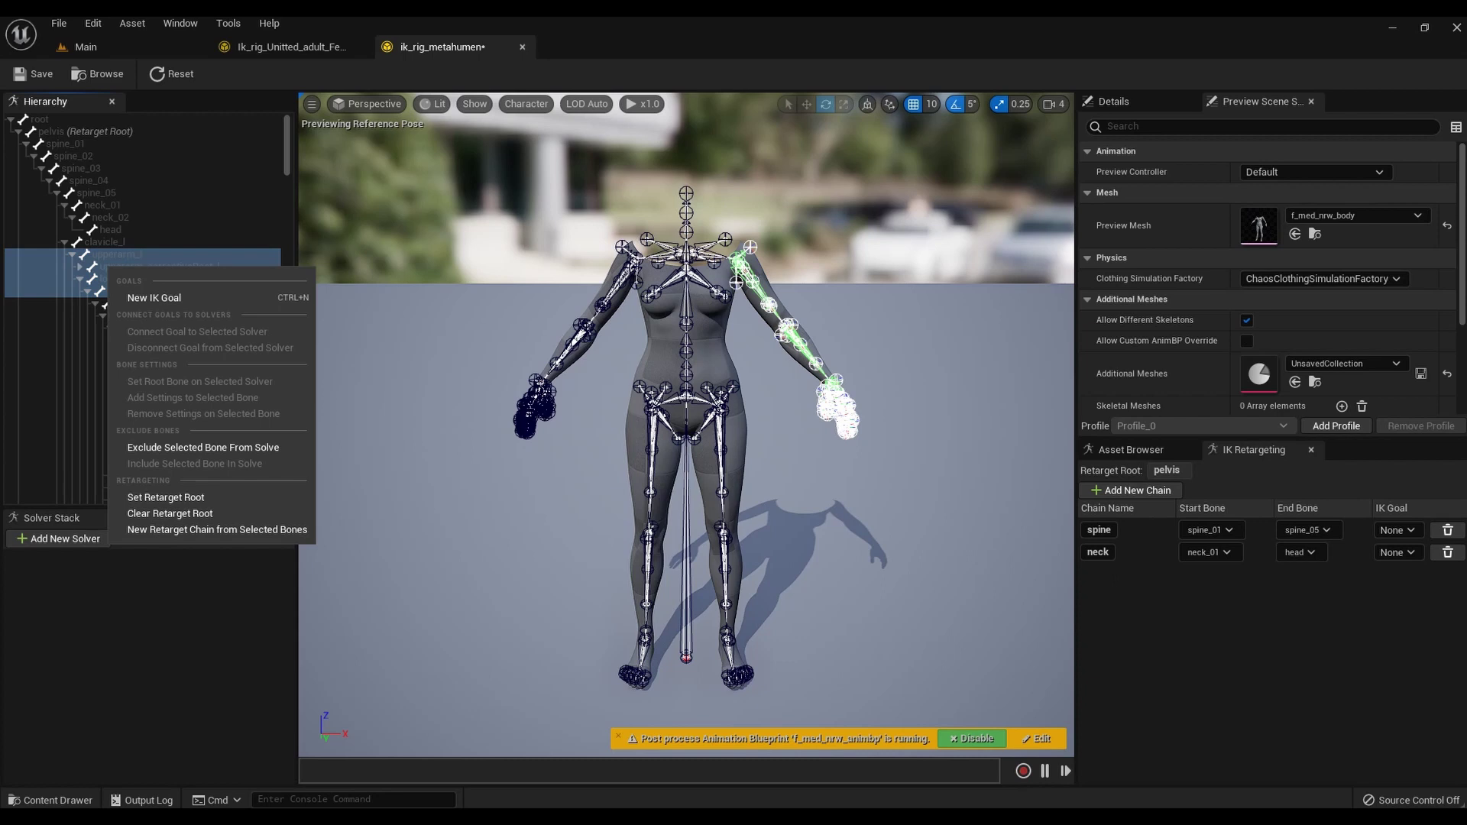
click(245, 529)
click(795, 422)
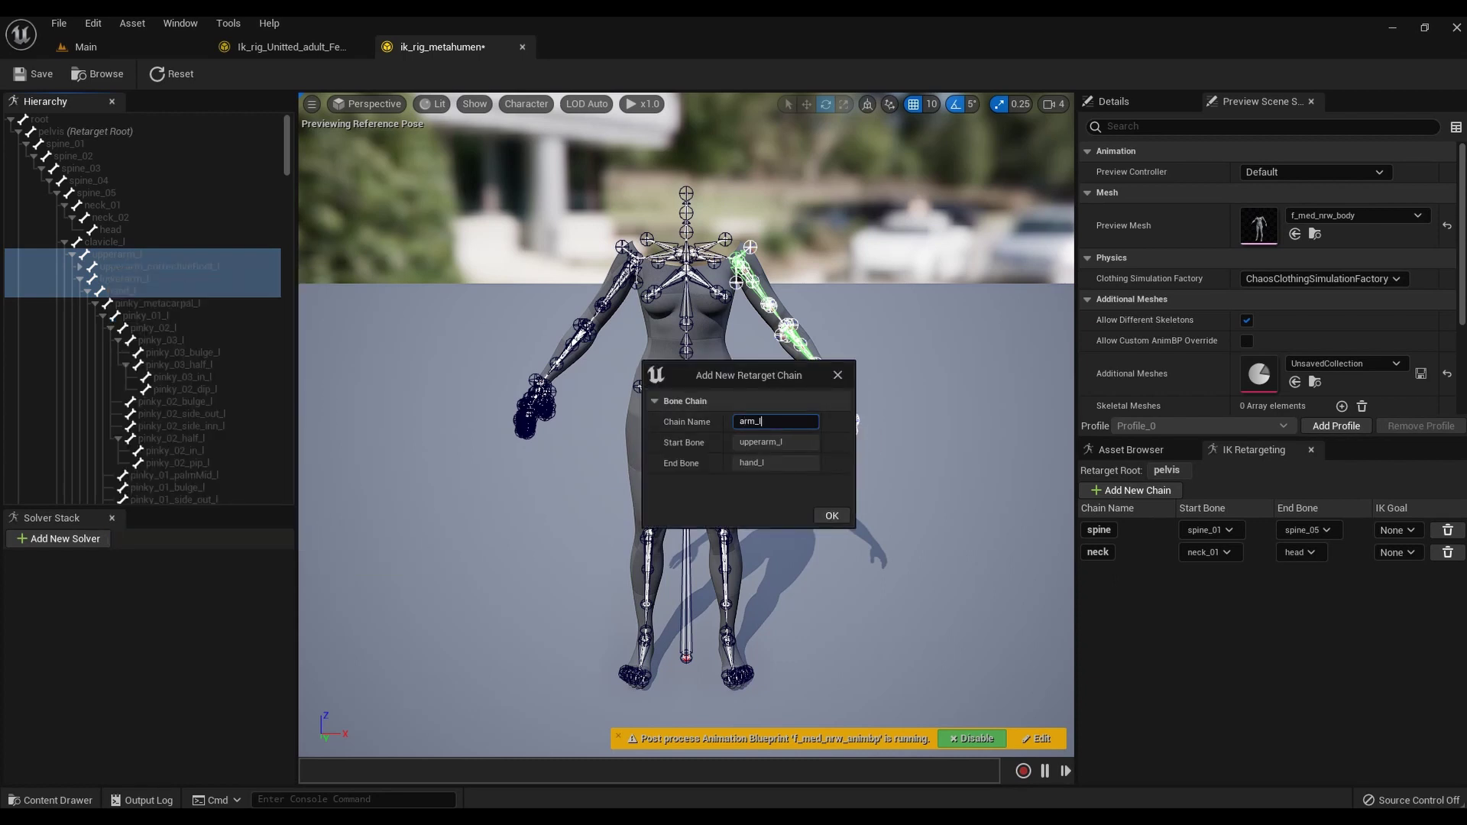
key(Return)
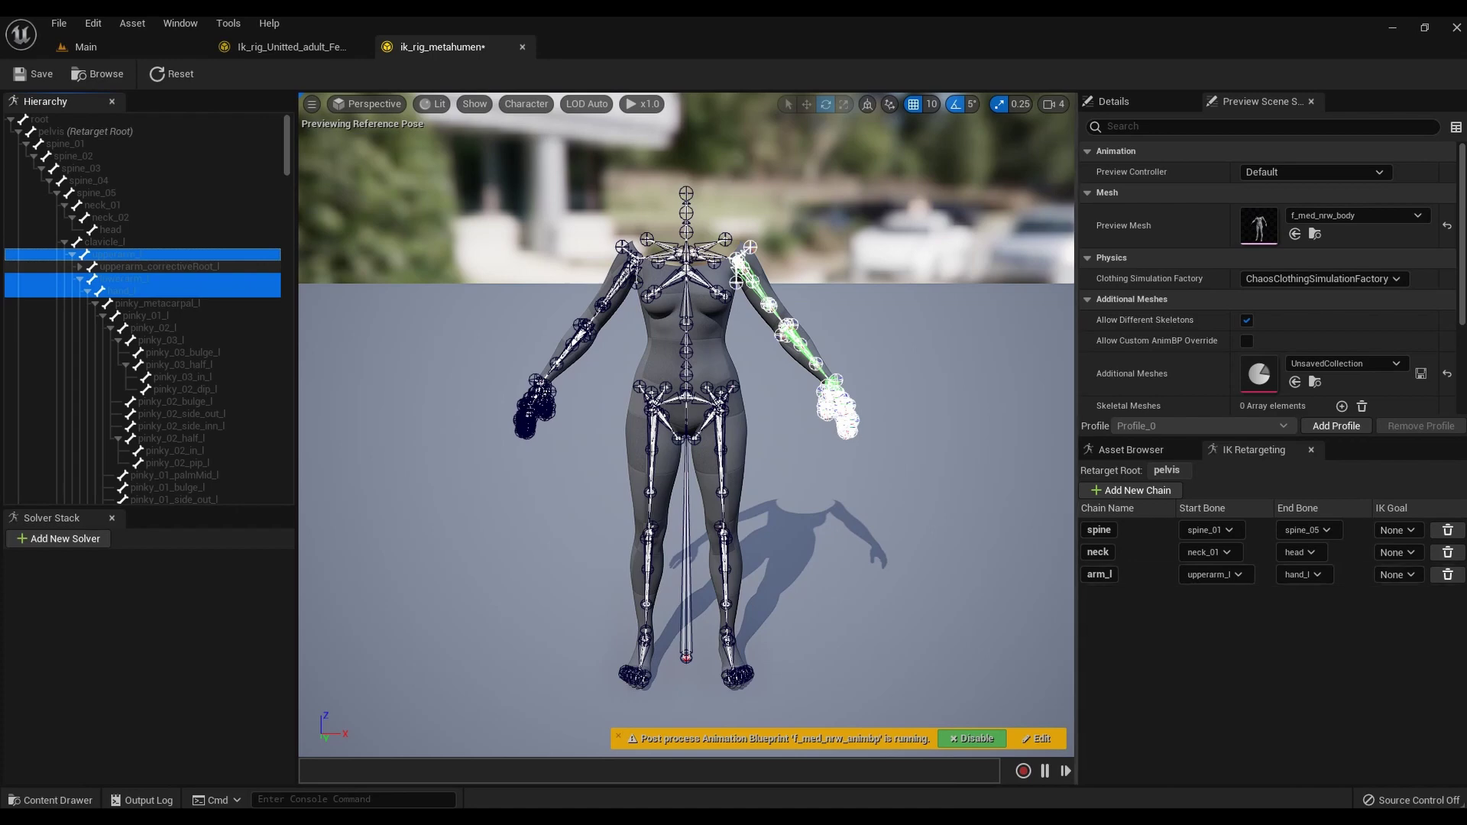
- Create a retarget chain named arm_r from upperarm_r to hand_r
scroll(191, 307, down, 8)
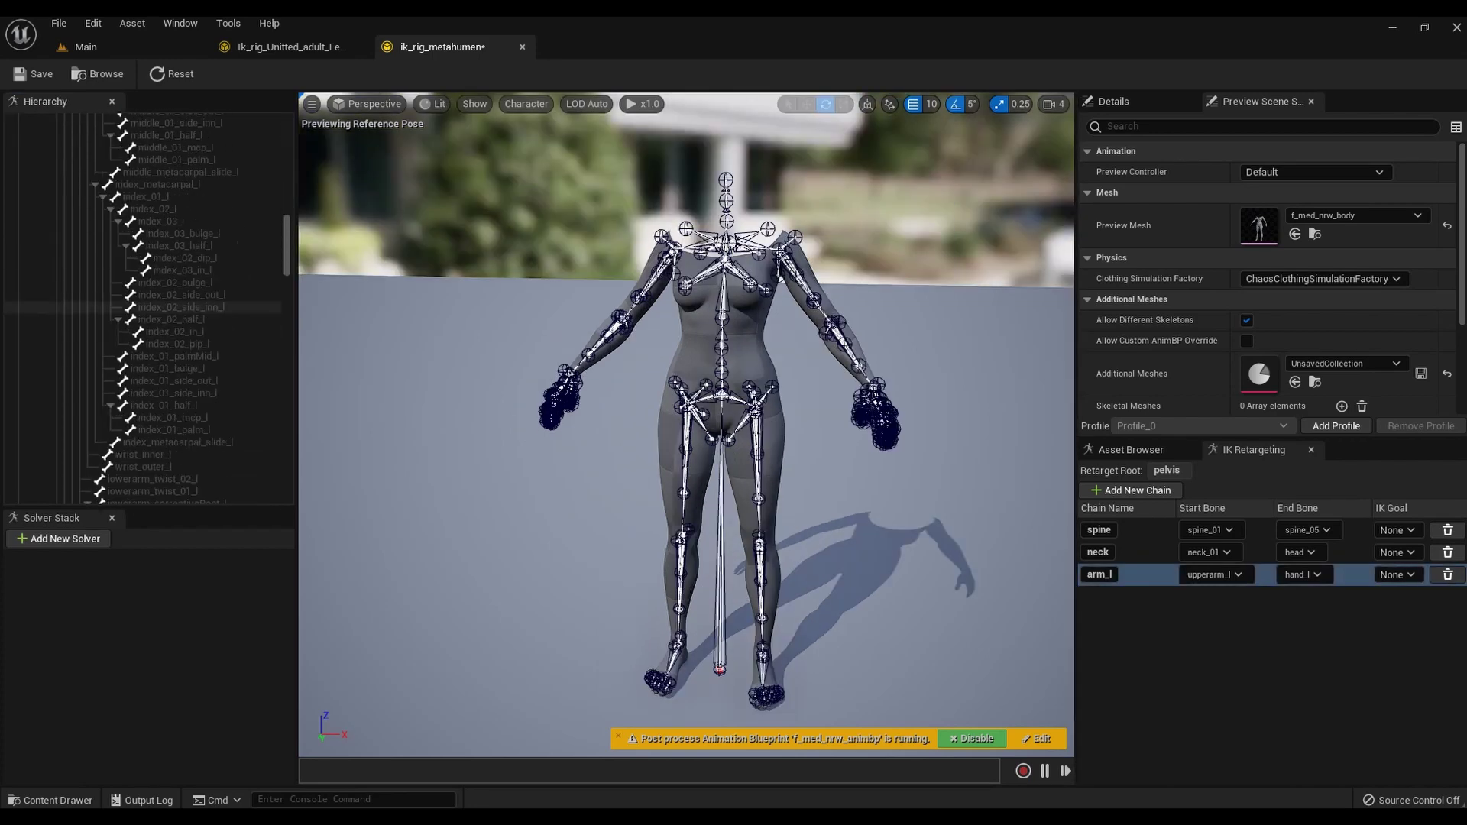
scroll(142, 305, down, 10)
click(122, 307)
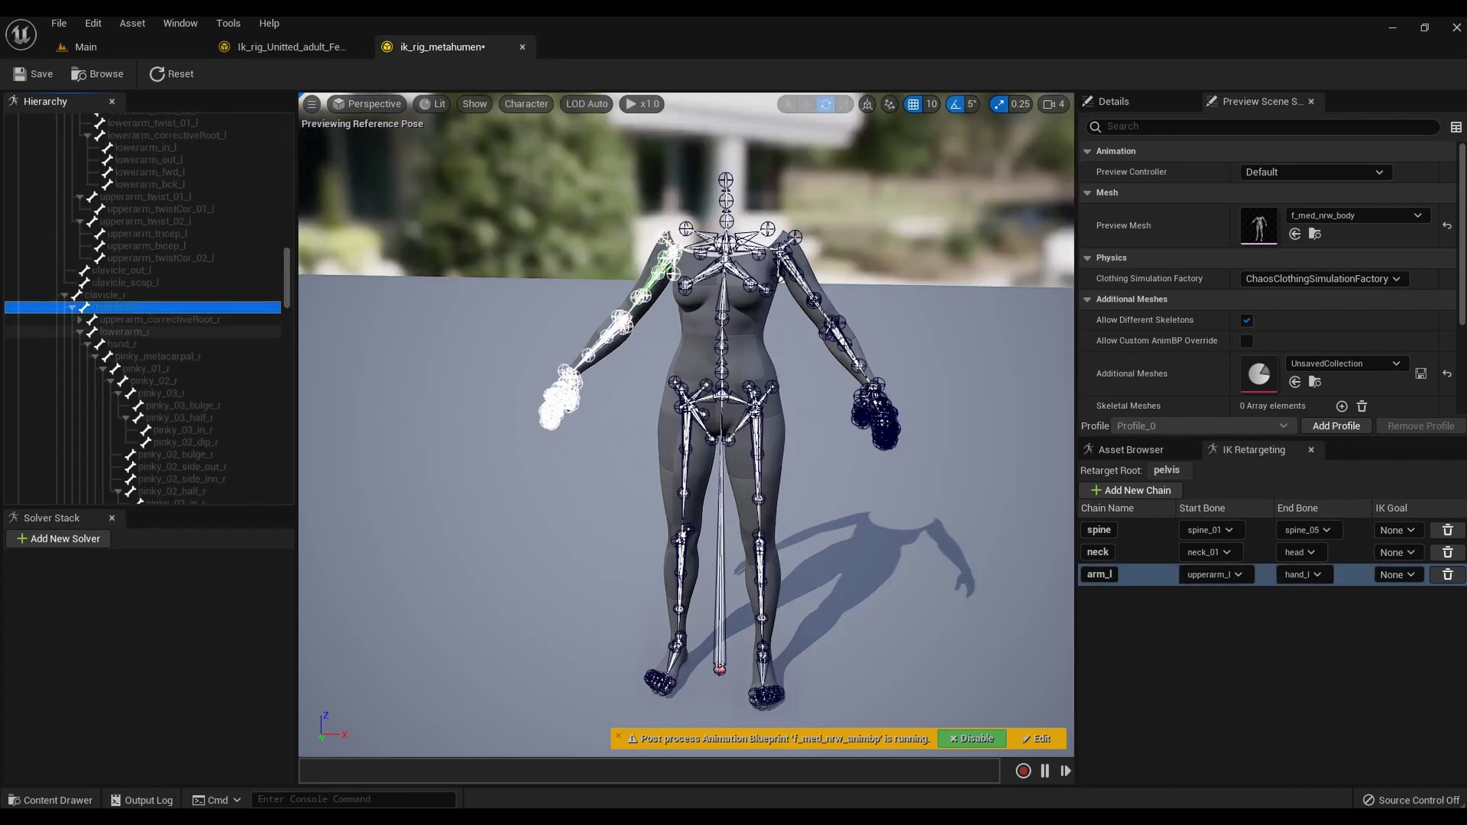
ctrl+click(129, 332)
ctrl+click(131, 344)
right_click(132, 344)
click(229, 606)
click(828, 510)
- Create a retarget chain named leg_l from thigh_l to foot_l
key(Down)
key(Down)
key(Down)
key(Down)
key(Down)
key(Down)
key(Down)
key(Down)
key(Down)
key(Down)
key(Down)
key(Down)
key(Down)
key(Down)
key(Down)
key(Down)
key(Down)
key(Down)
key(Down)
key(Down)
click(76, 346)
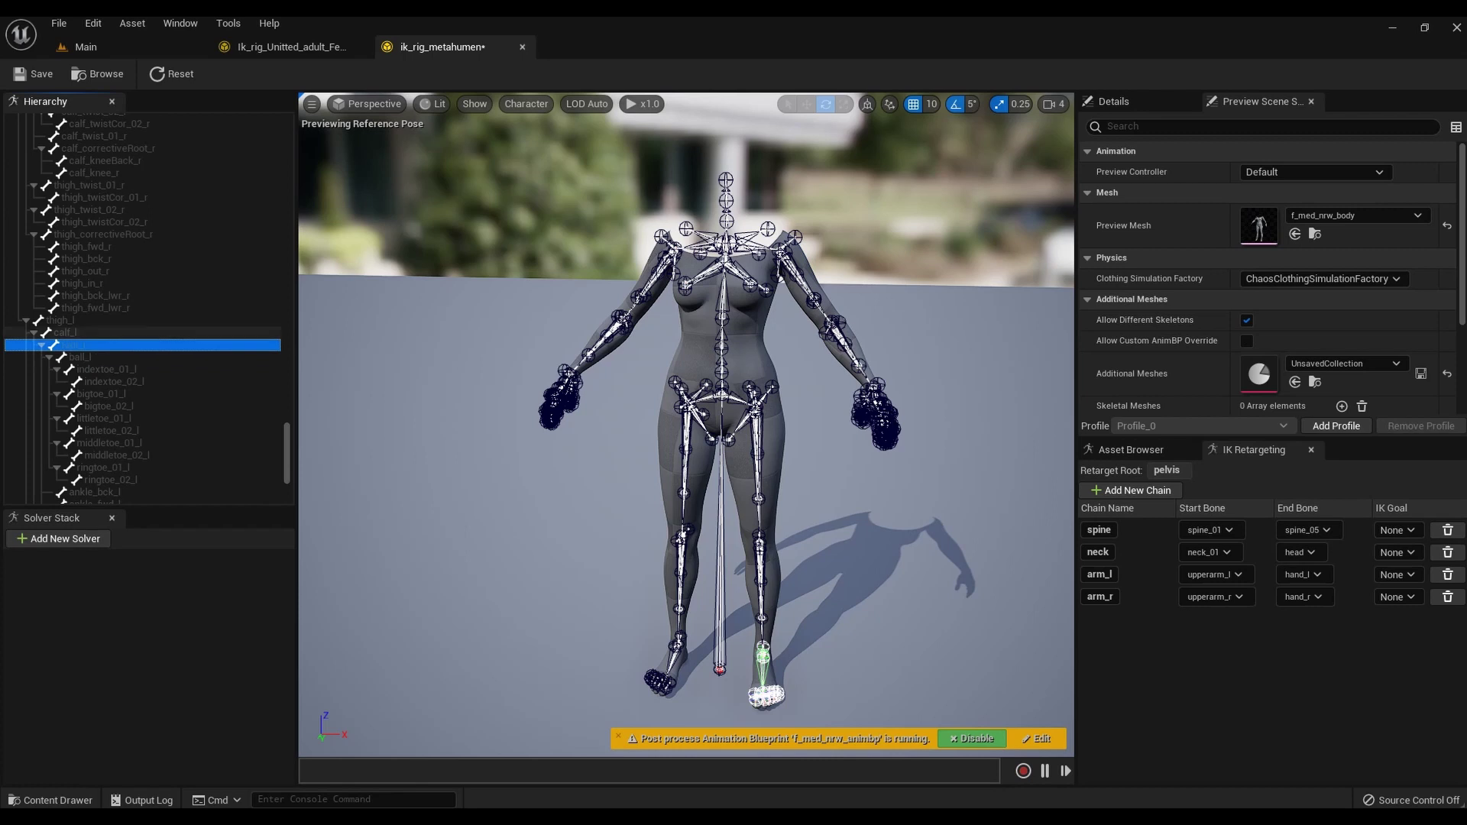
shift+click(61, 320)
right_click(46, 318)
click(176, 587)
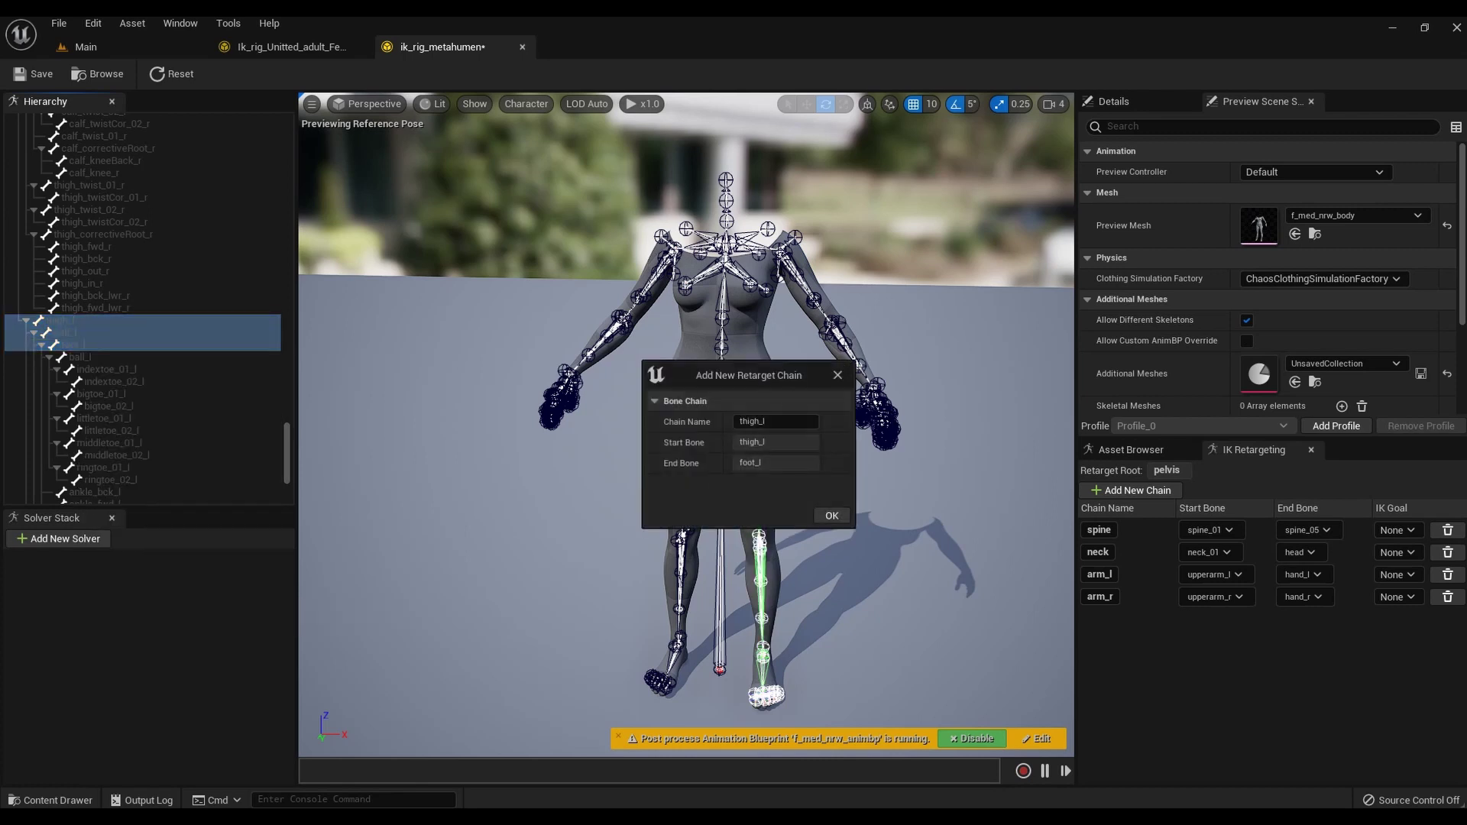
drag(769, 421, 677, 419)
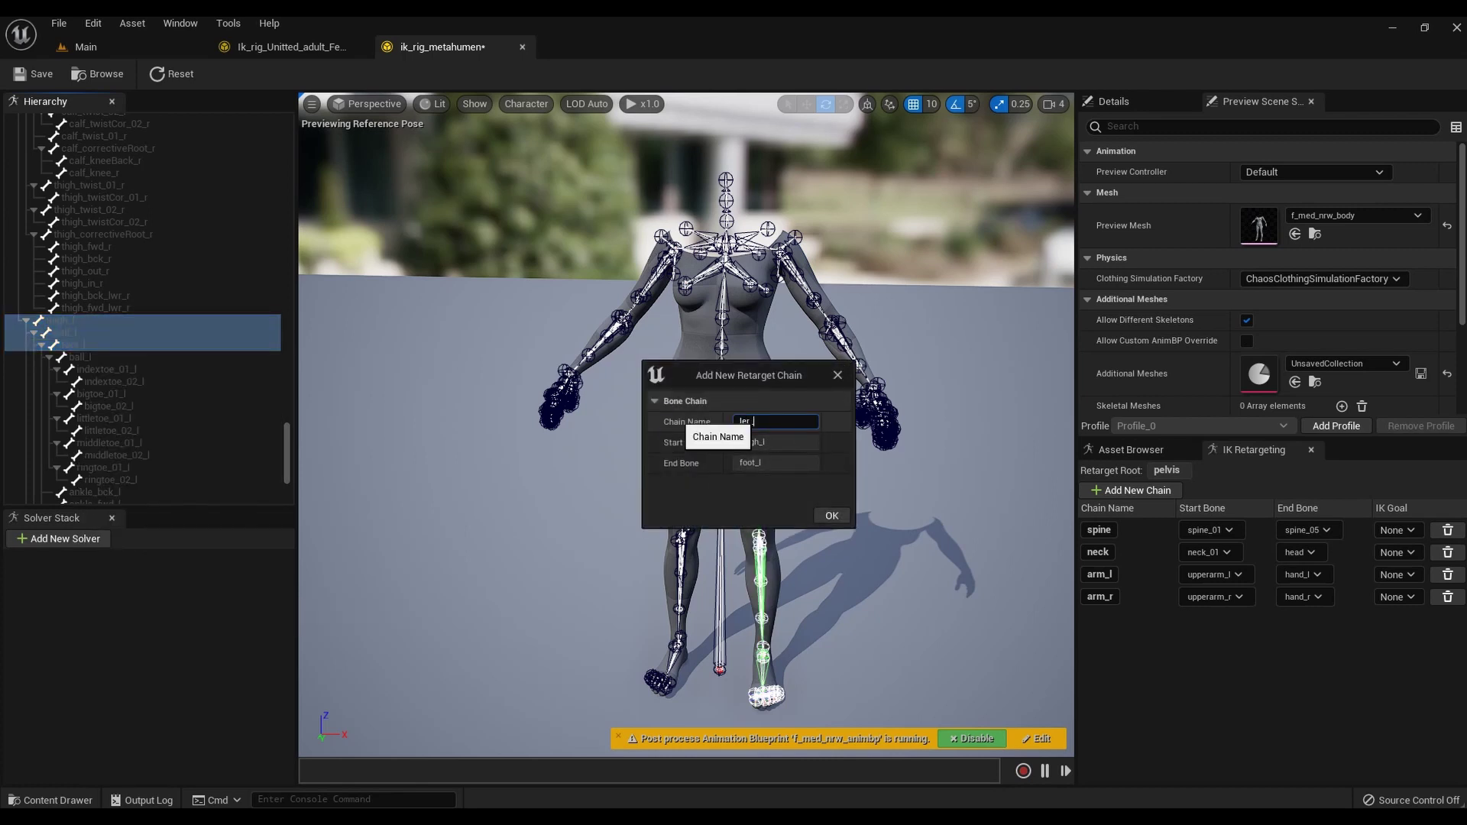
click(831, 516)
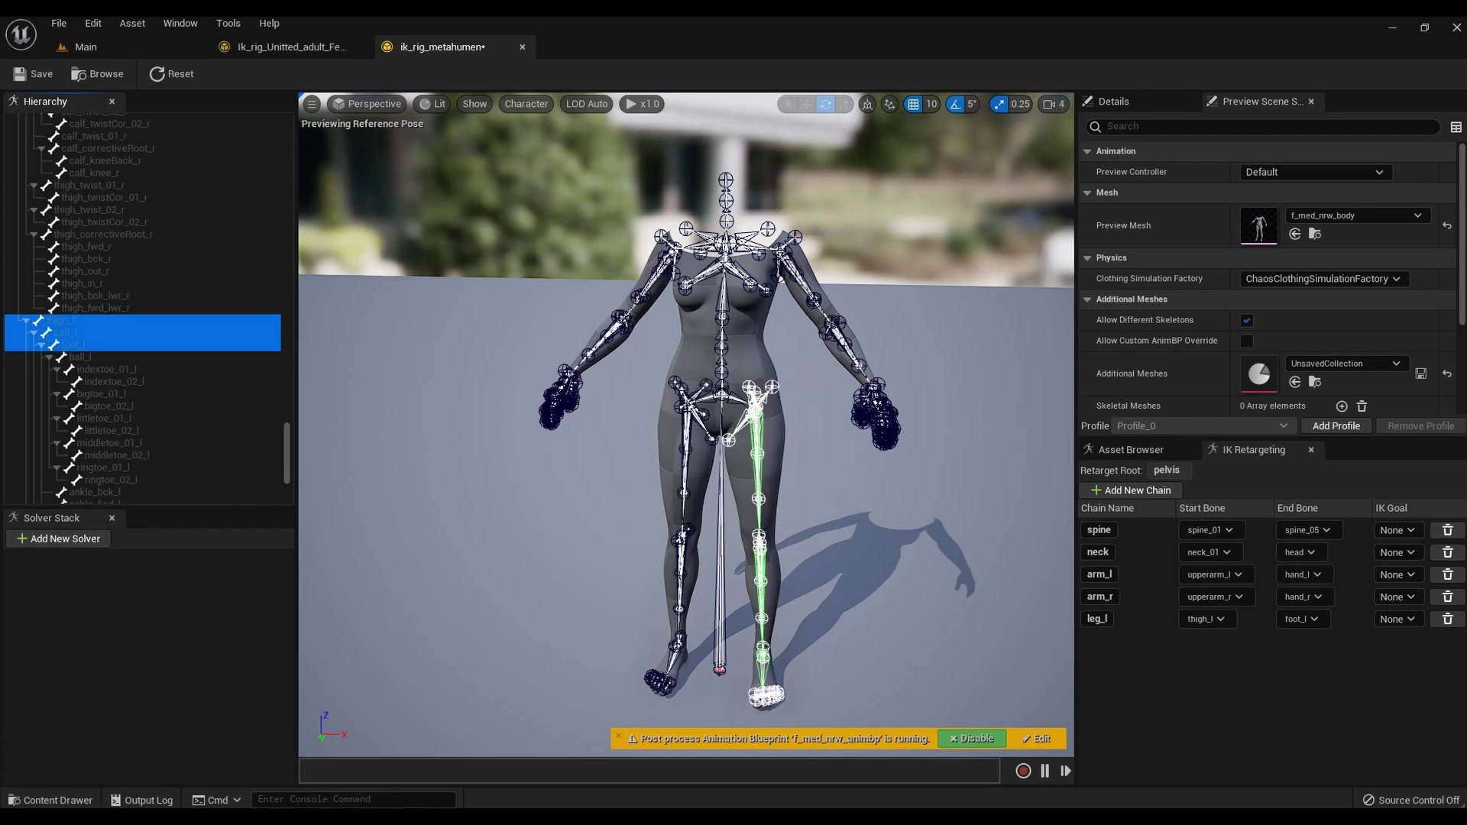
- Create a retarget chain named leg_r from thigh_r to foot_r
scroll(115, 443, up, 9)
click(65, 333)
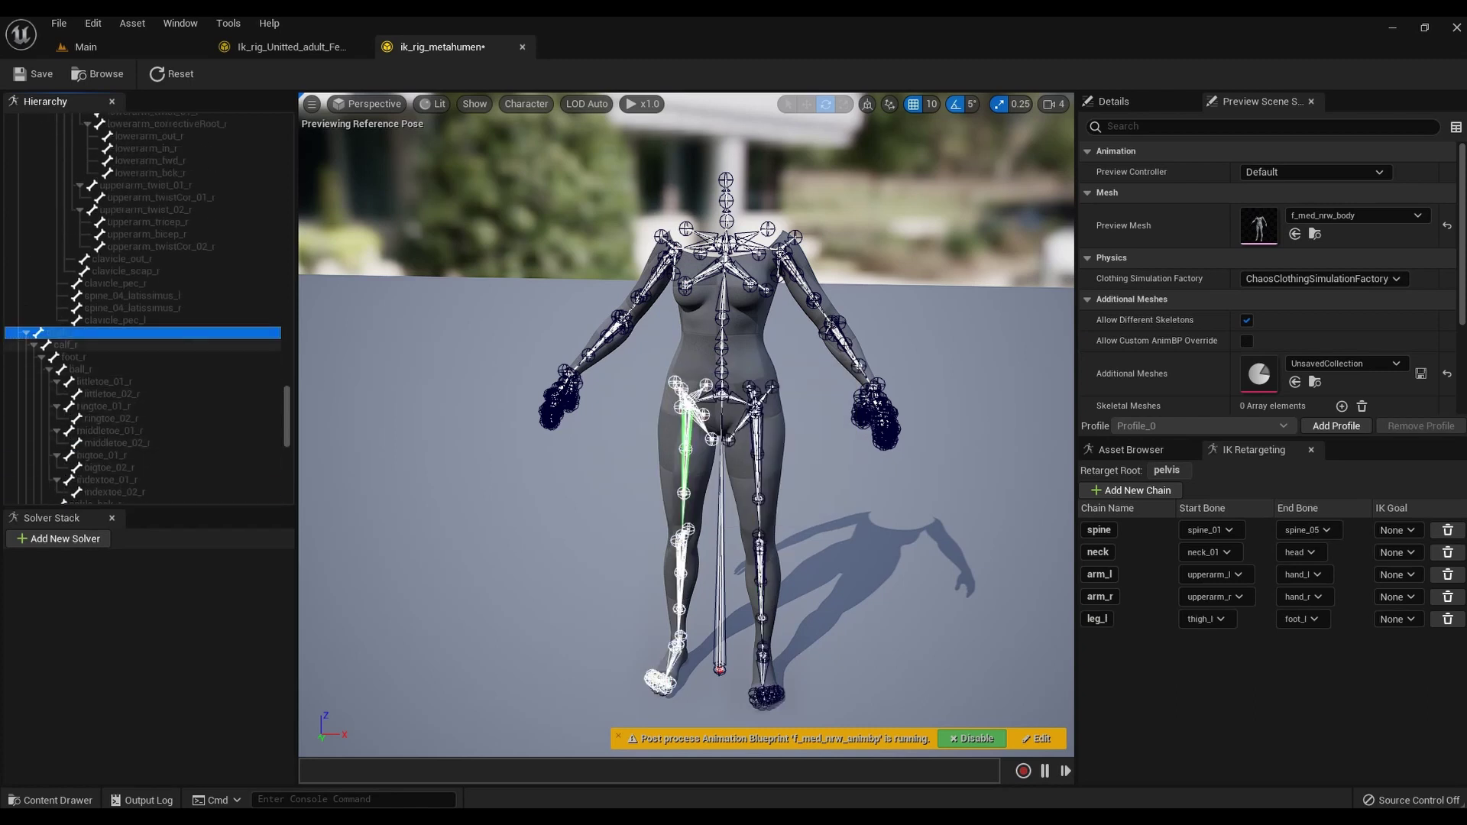
shift+click(72, 357)
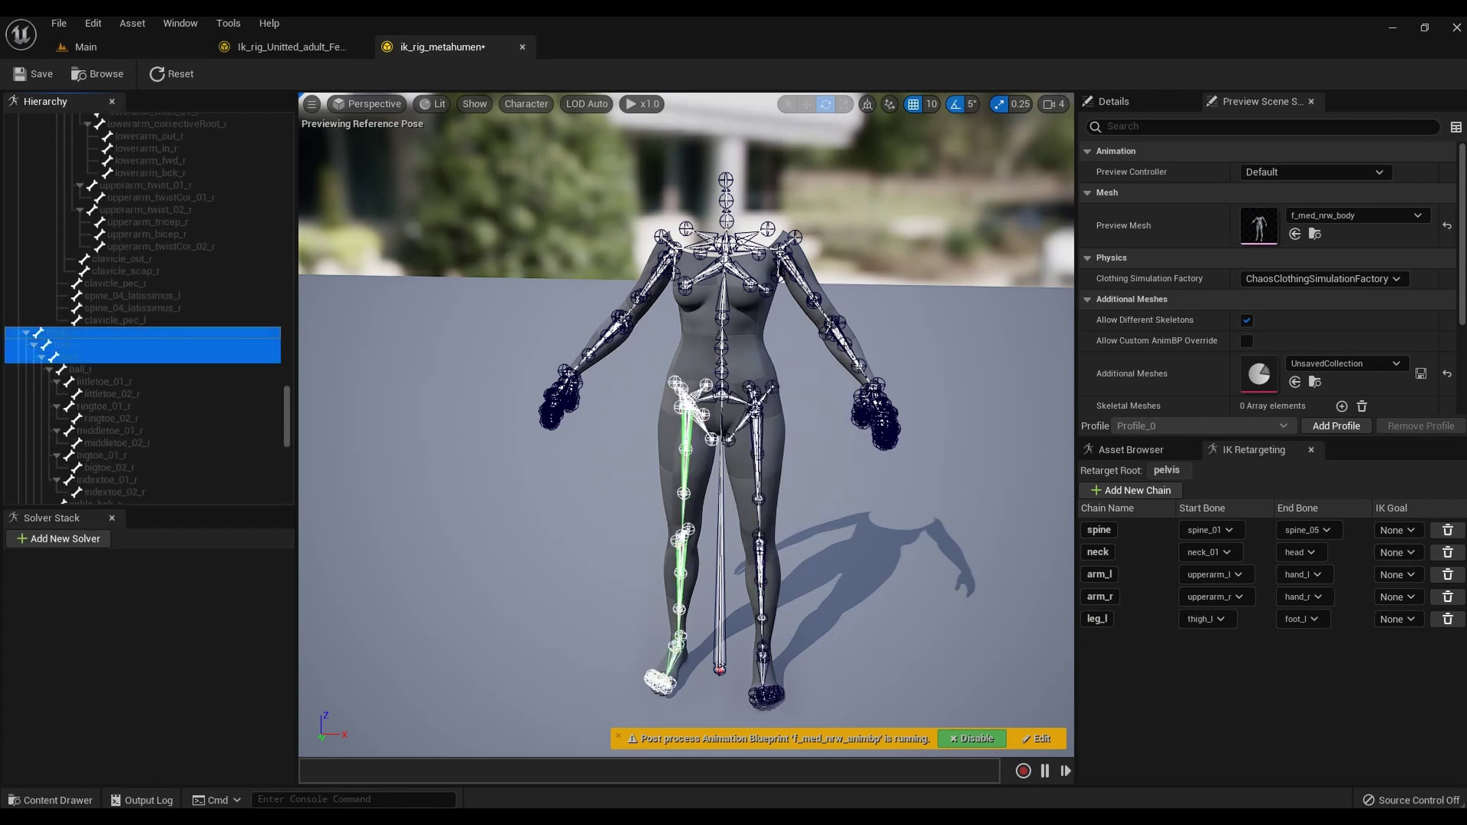
right_click(82, 358)
click(191, 621)
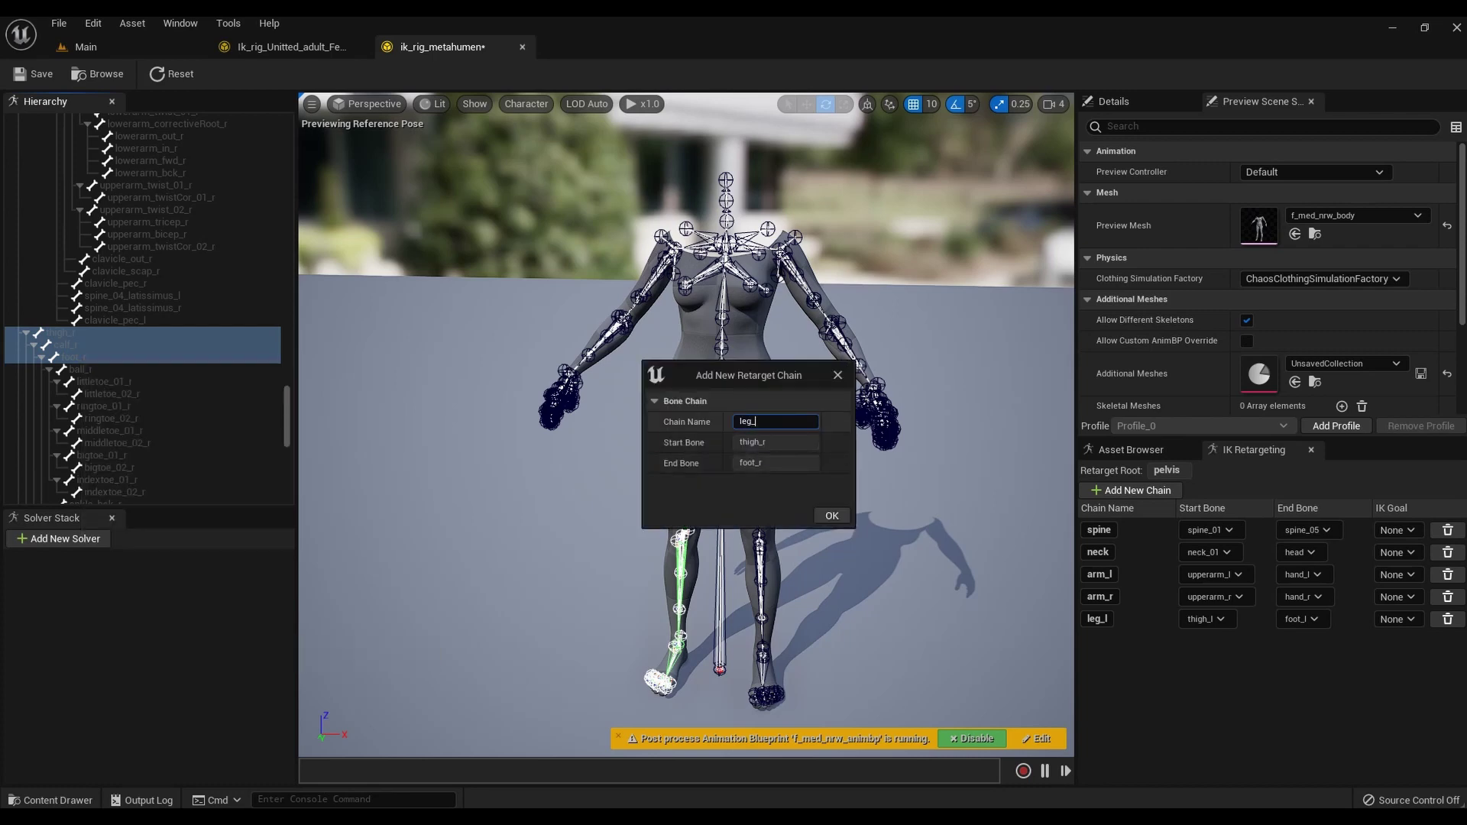
key(Return)
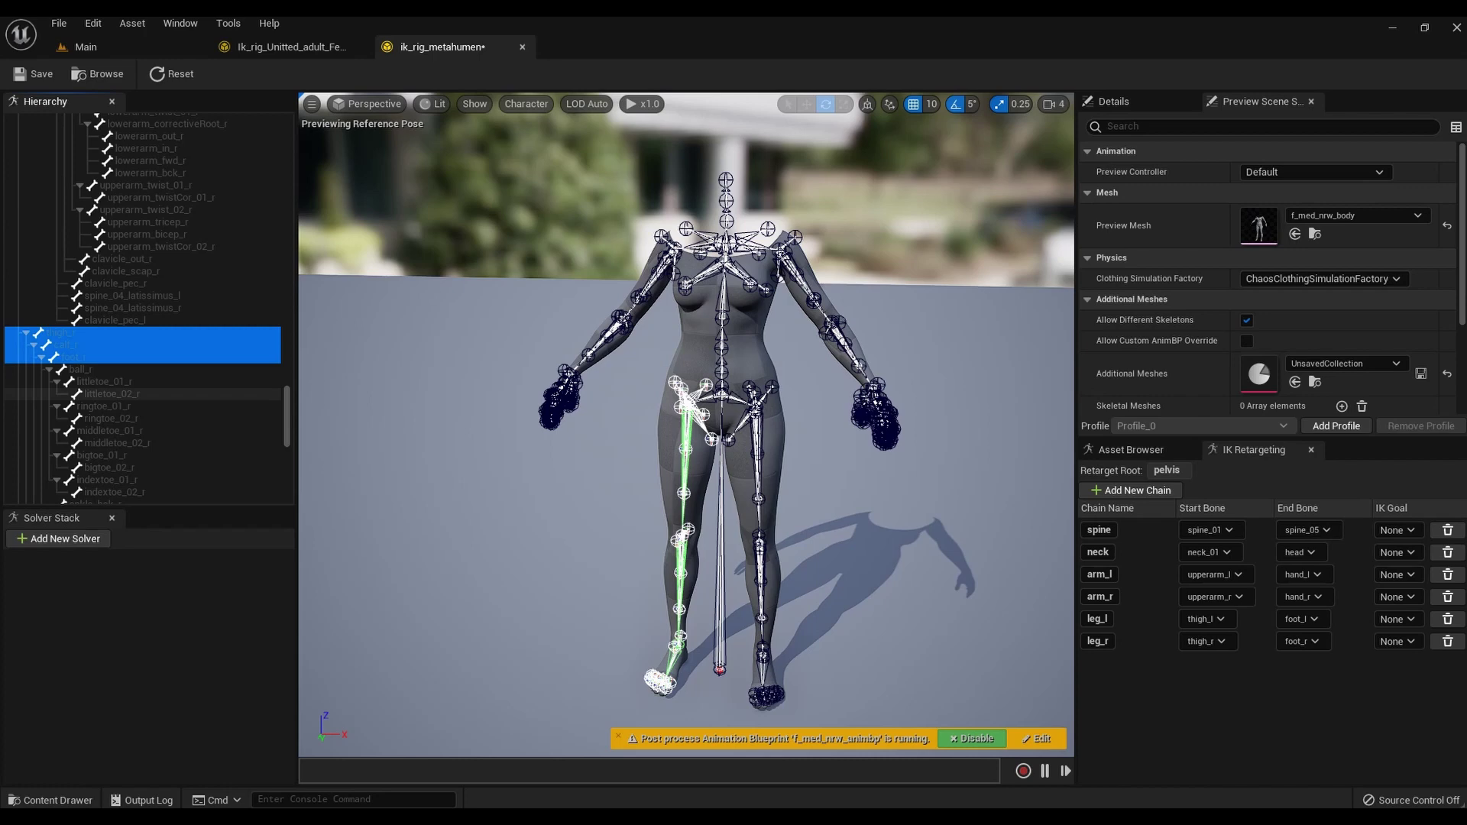
- Create a retarget chain from the root bone of the MetaHuman skeleton
scroll(145, 443, up, 10)
scroll(145, 443, up, 15)
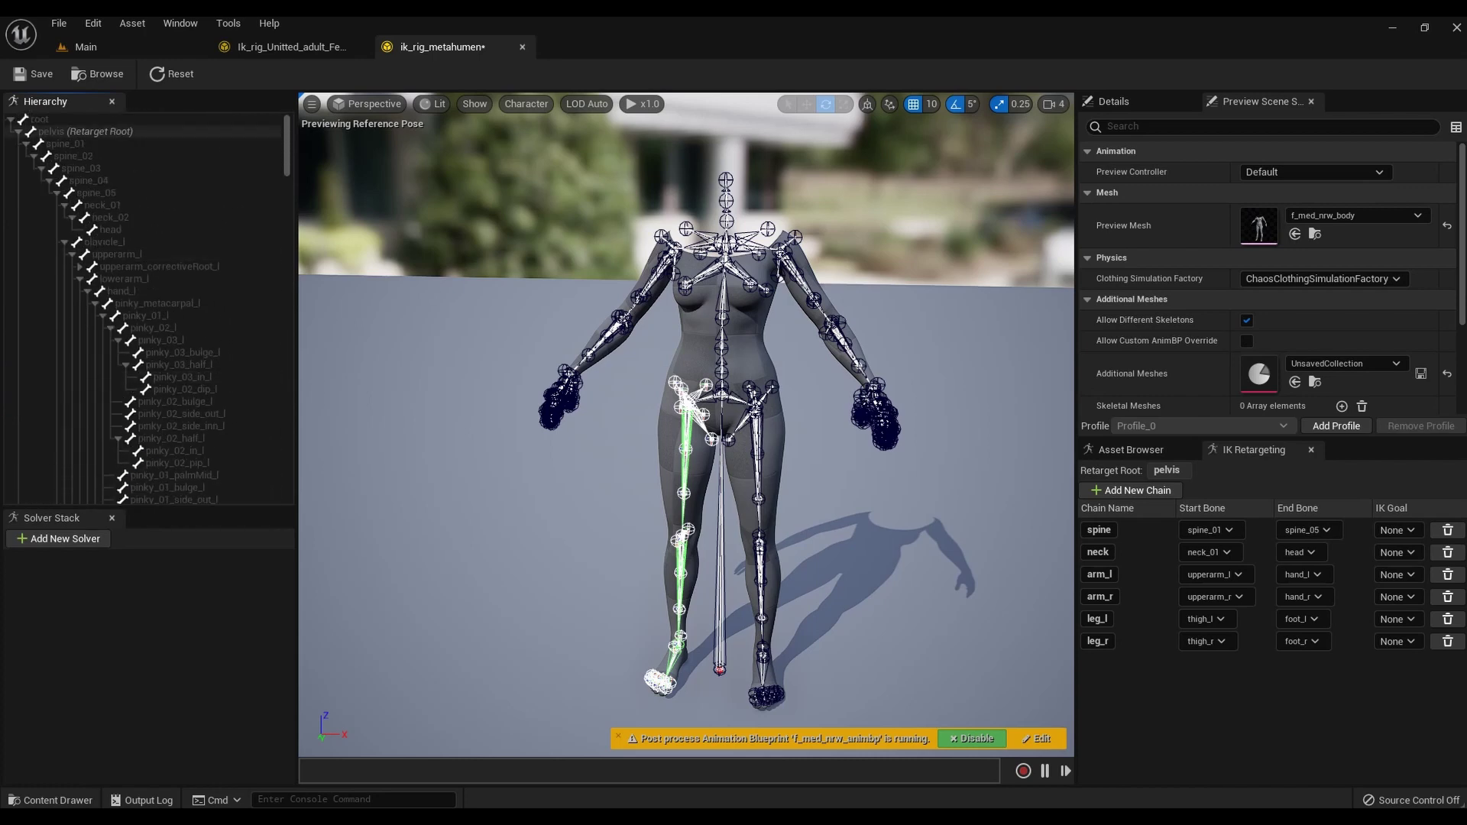
click(61, 120)
right_click(40, 120)
click(115, 364)
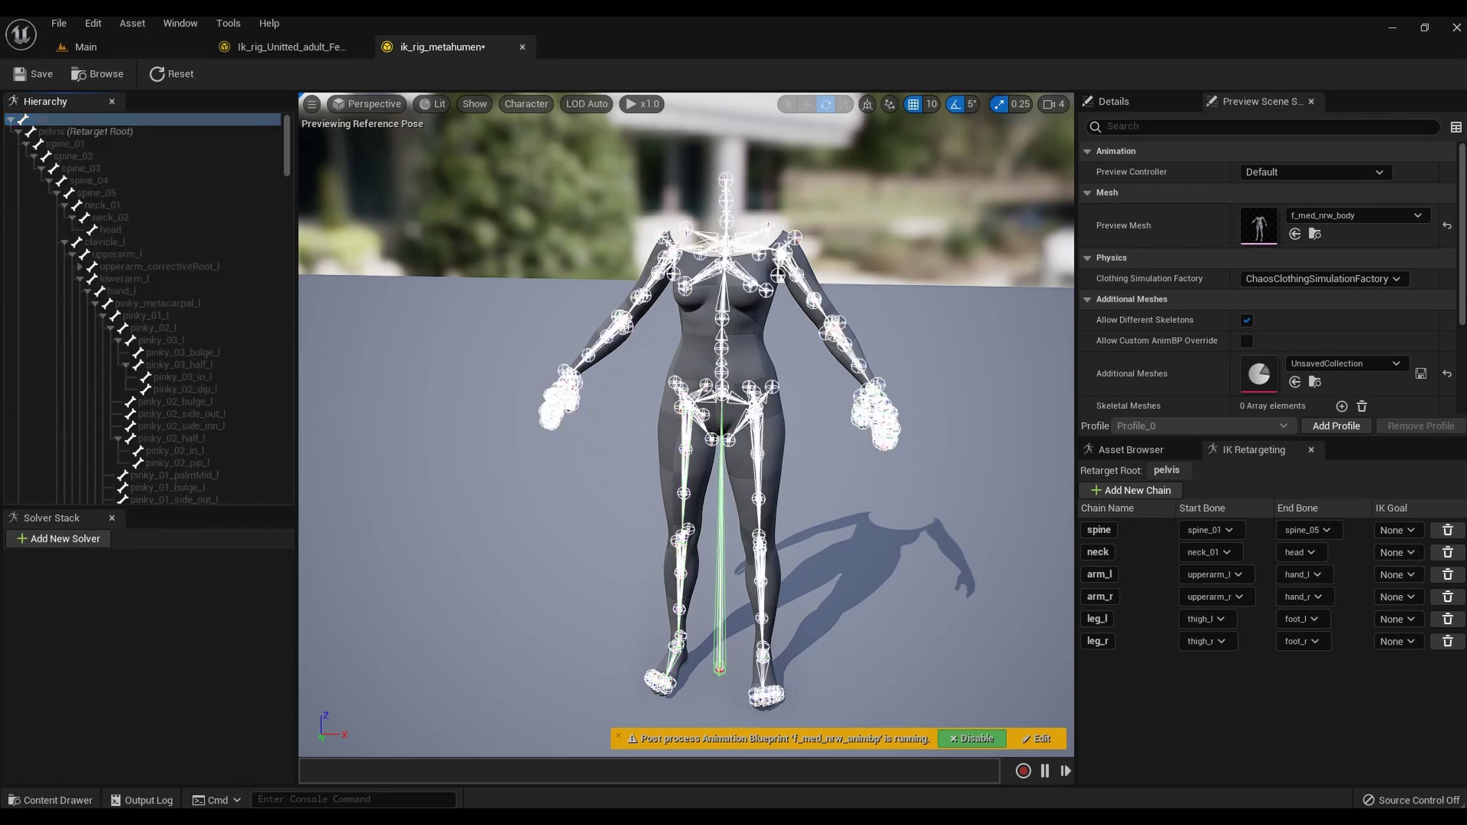
key(Return)
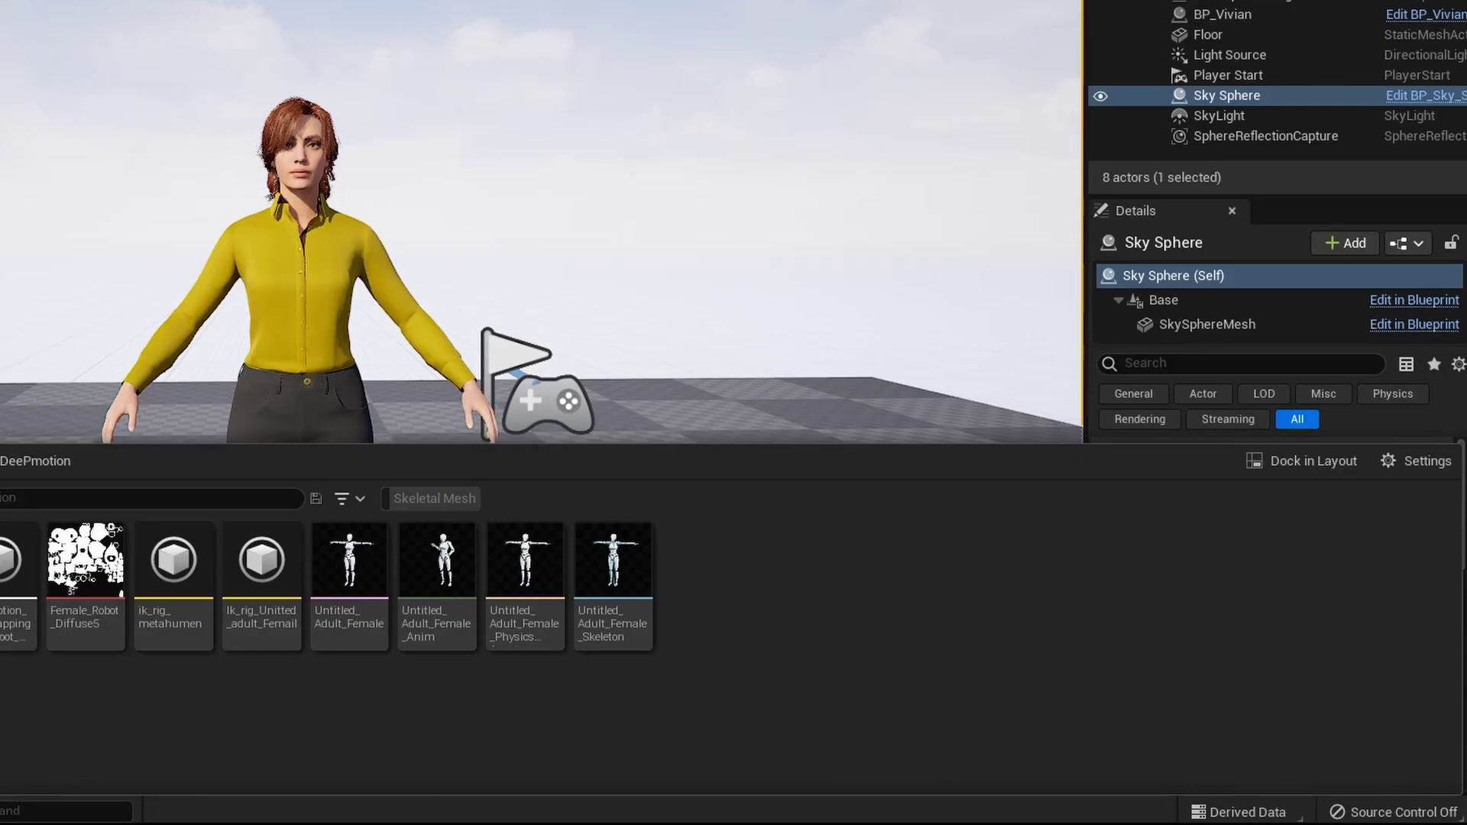
- Create an IK Retargeter in the DeePmotion folder with Ik_rig_Unitted_adult_Femail as the source rig, and open it
right_click(723, 596)
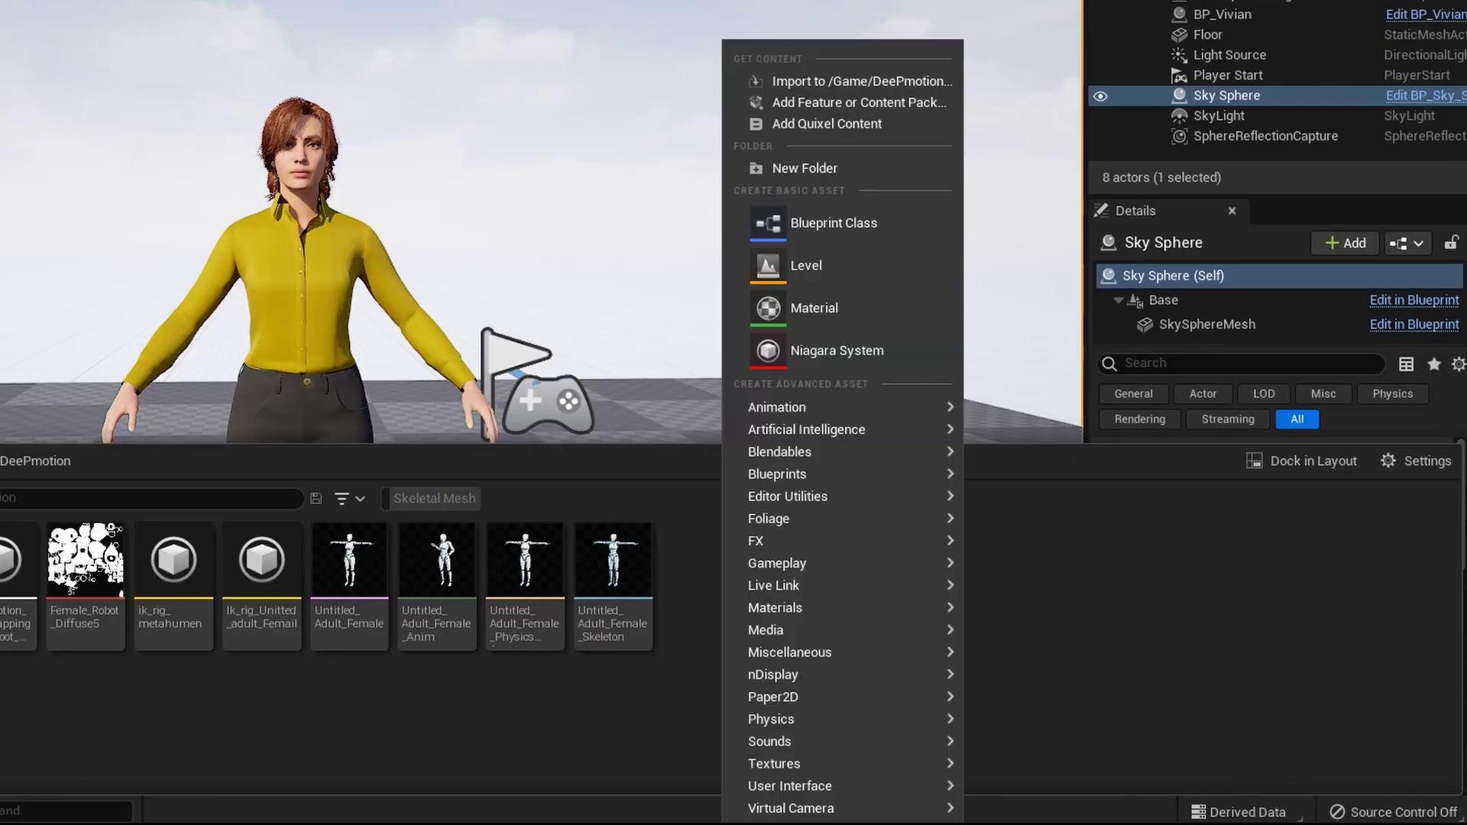
mouse_move(841, 407)
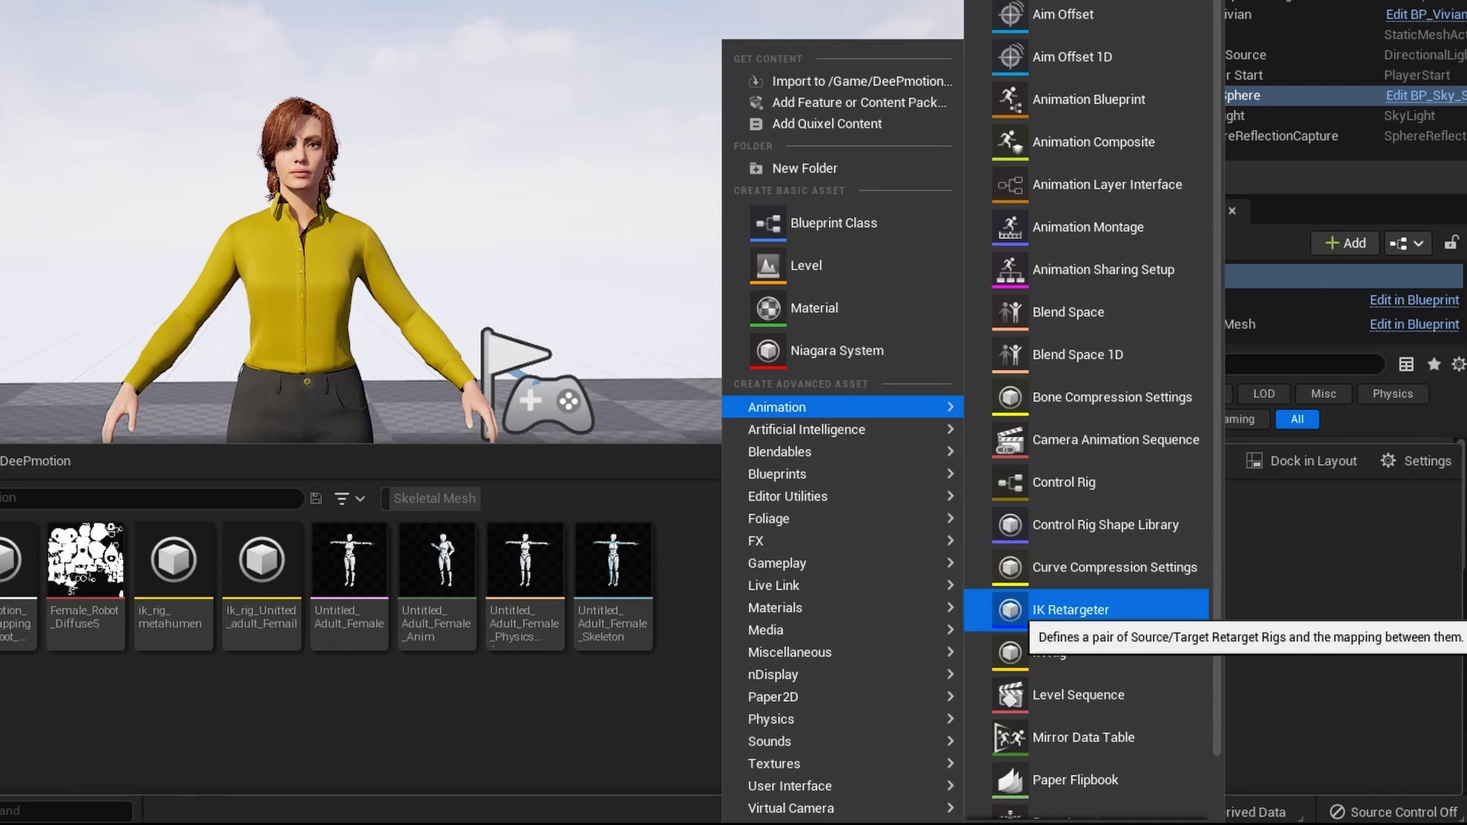
click(1070, 609)
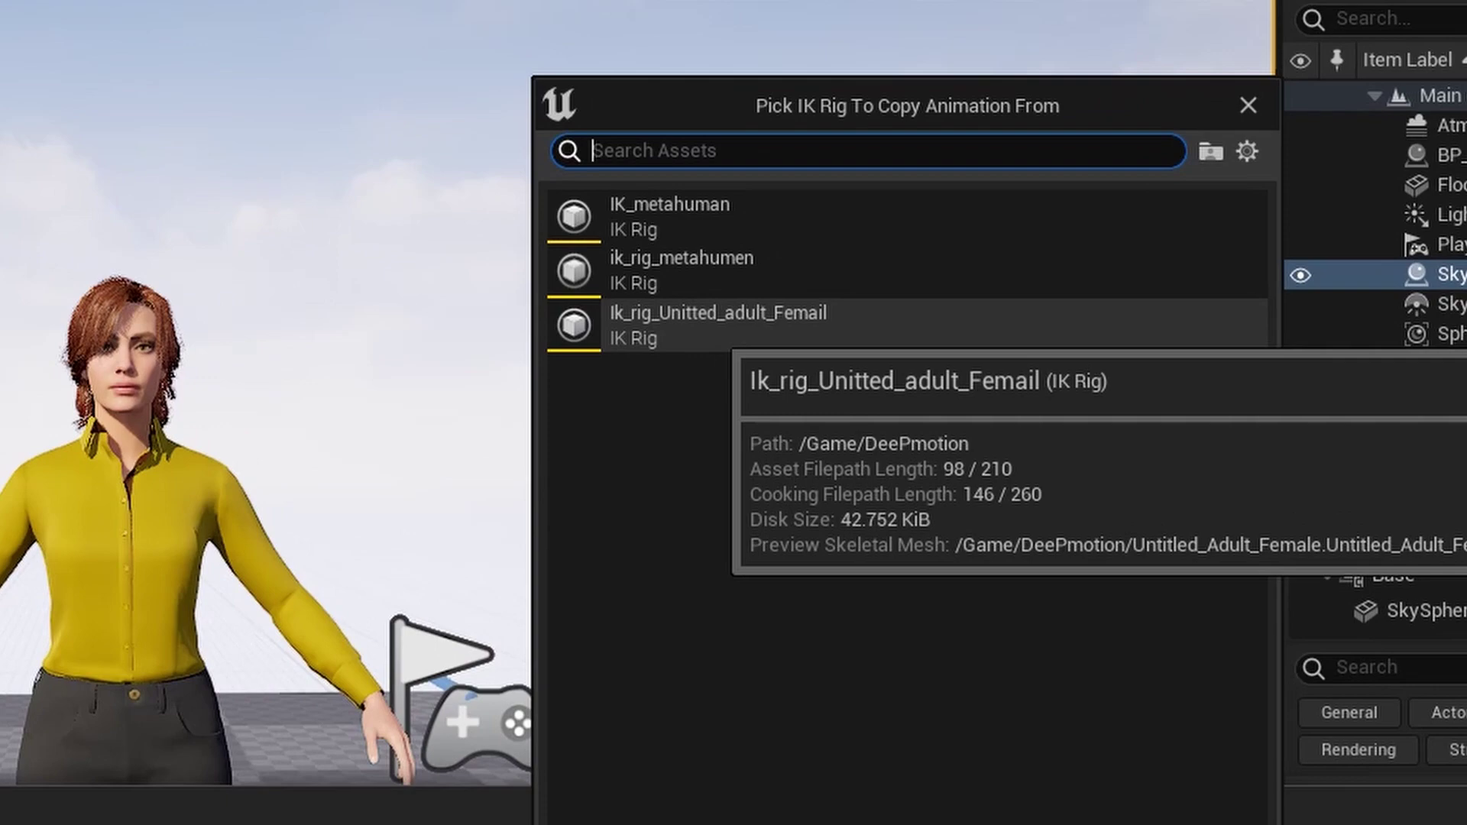
click(718, 324)
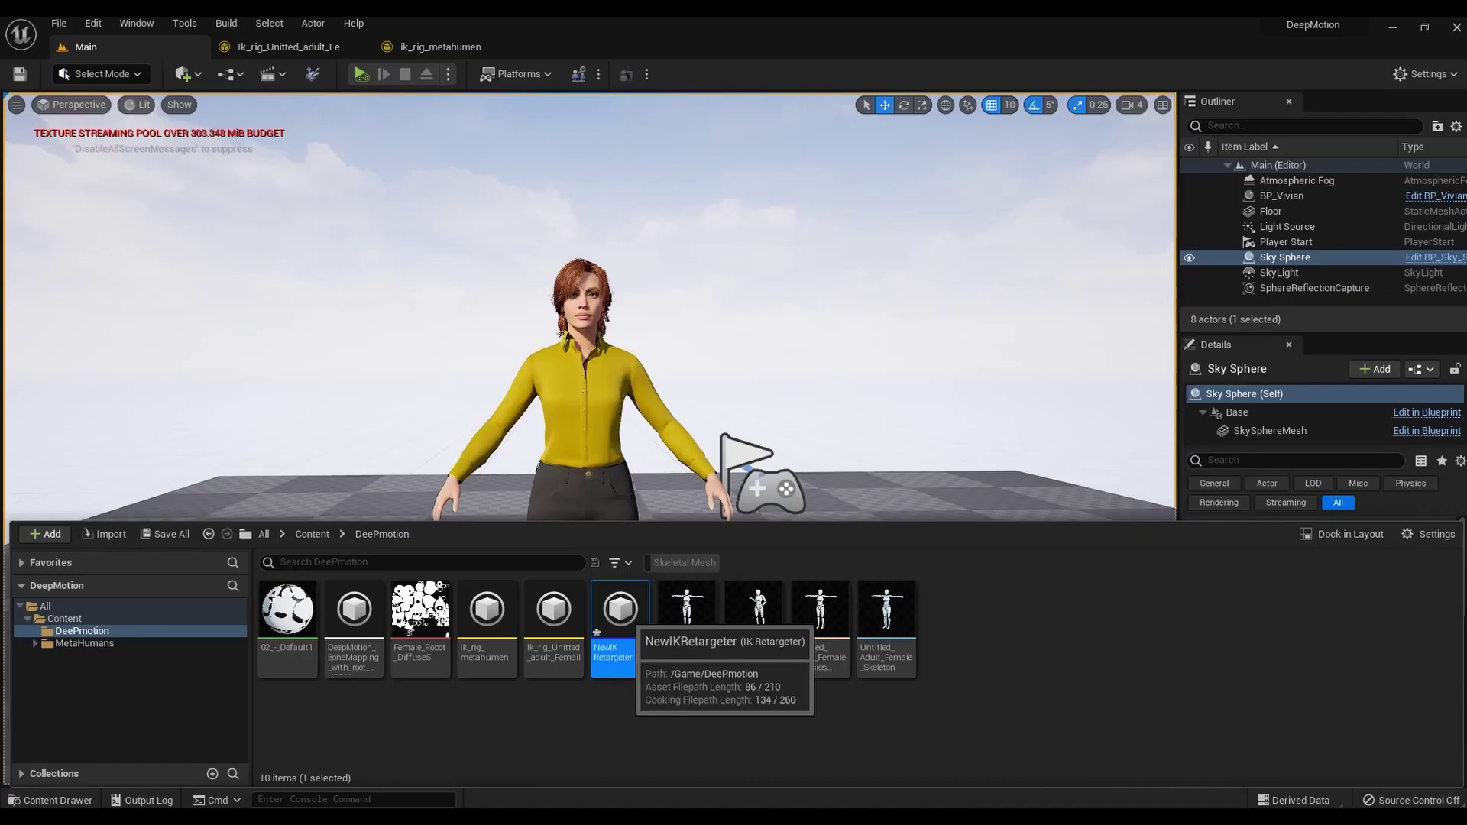
double_click(620, 611)
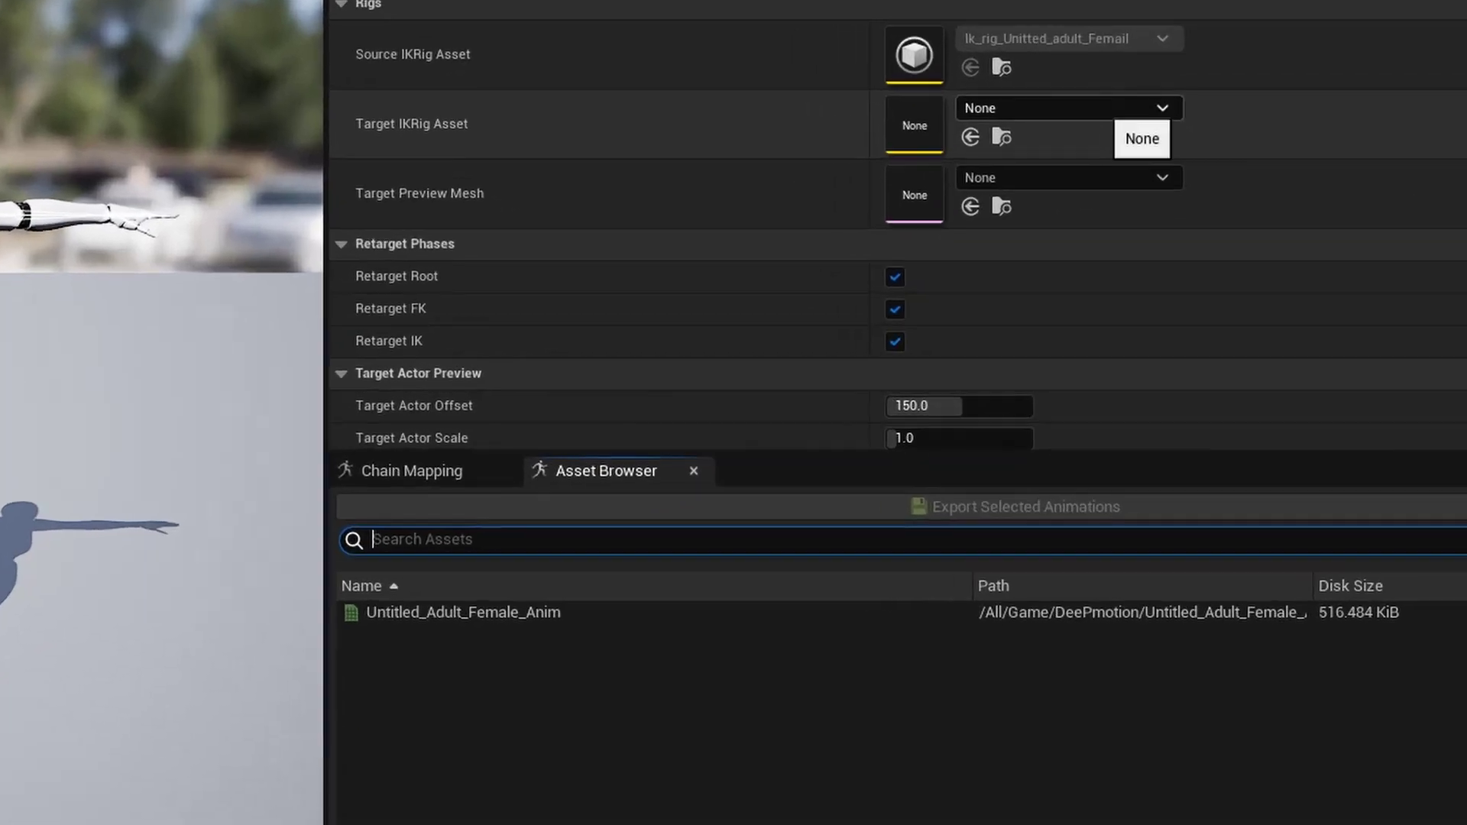
- Assign ik_rig_metahumen as the target IK rig and set the bone draw size to 2 for pose editing
click(1116, 108)
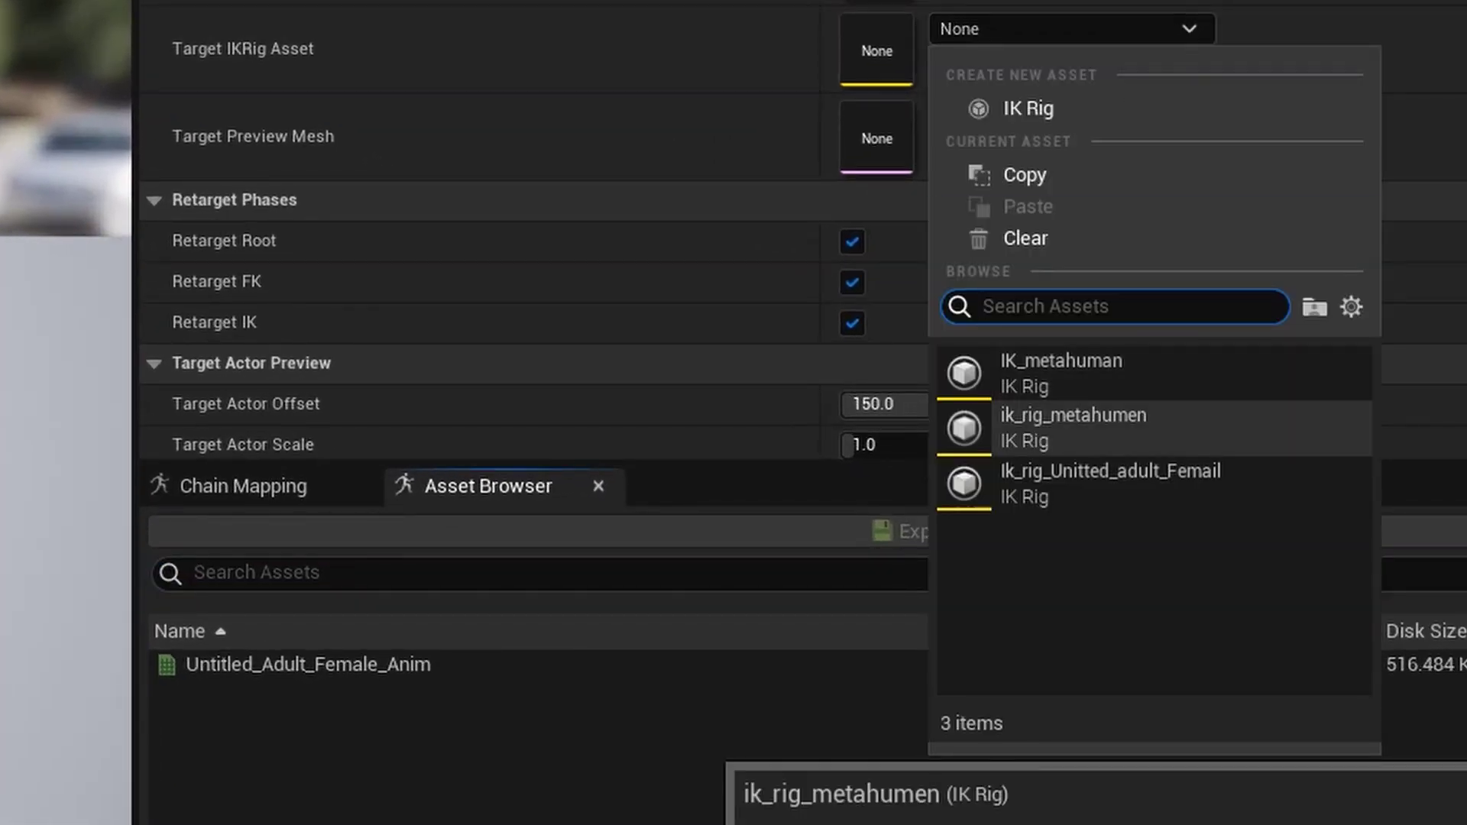
click(1074, 427)
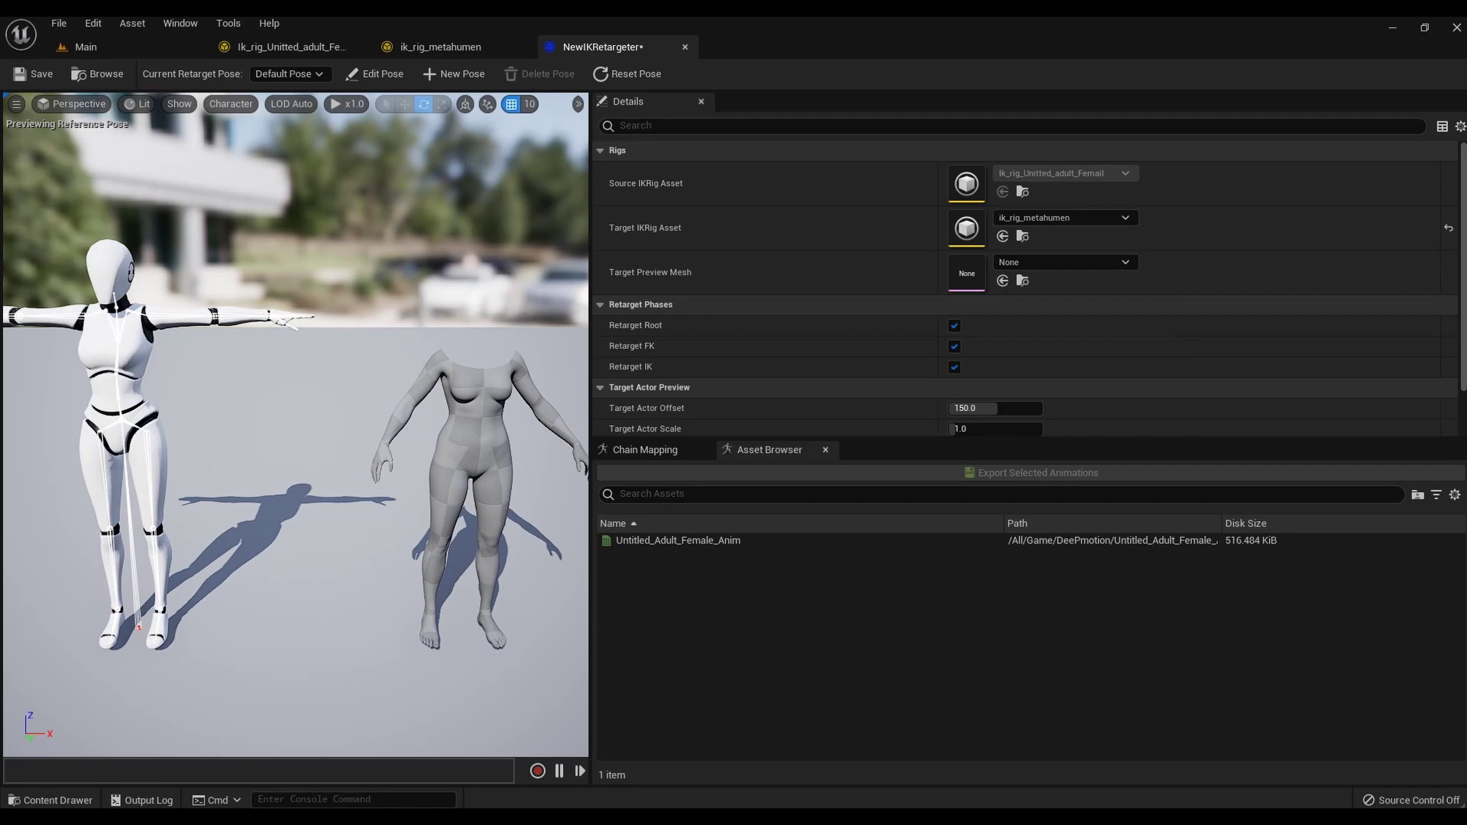
scroll(764, 409, down, 2)
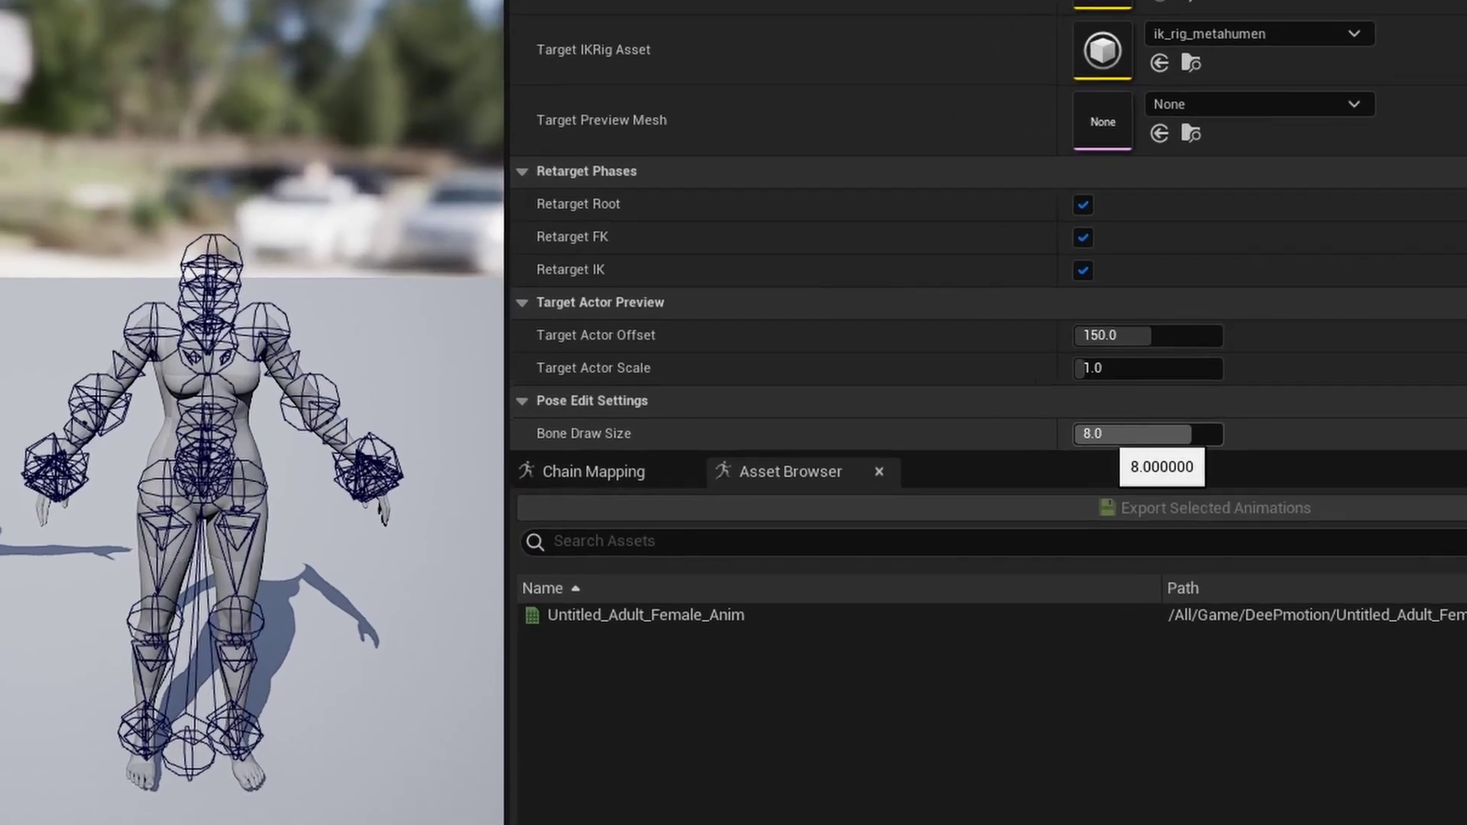
click(993, 425)
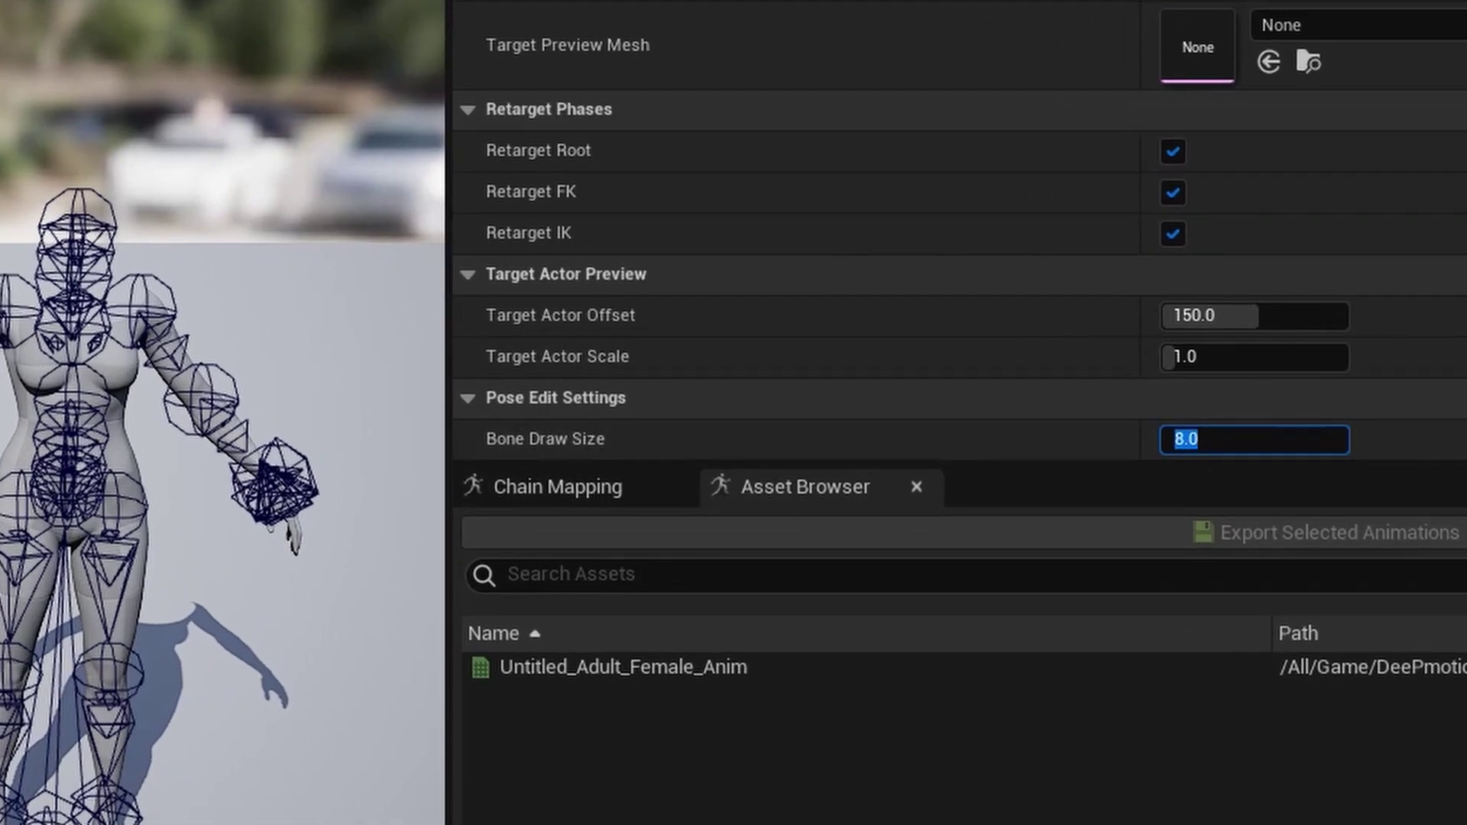
text(2)
key(Return)
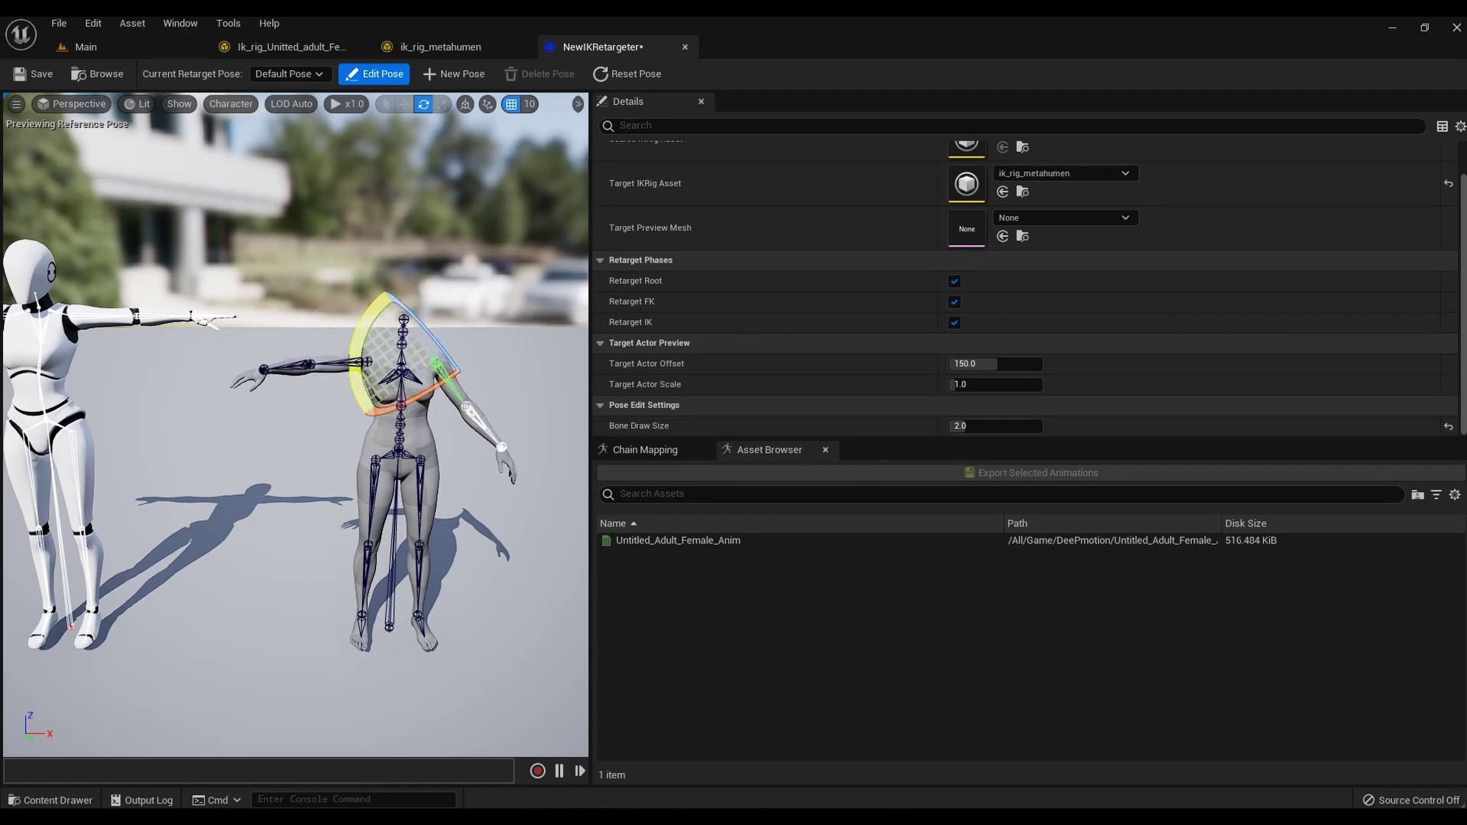
- Rotate the target body's arm bones in the retarget pose towards the source mannequin's T-pose
right_drag(296, 382, 337, 375)
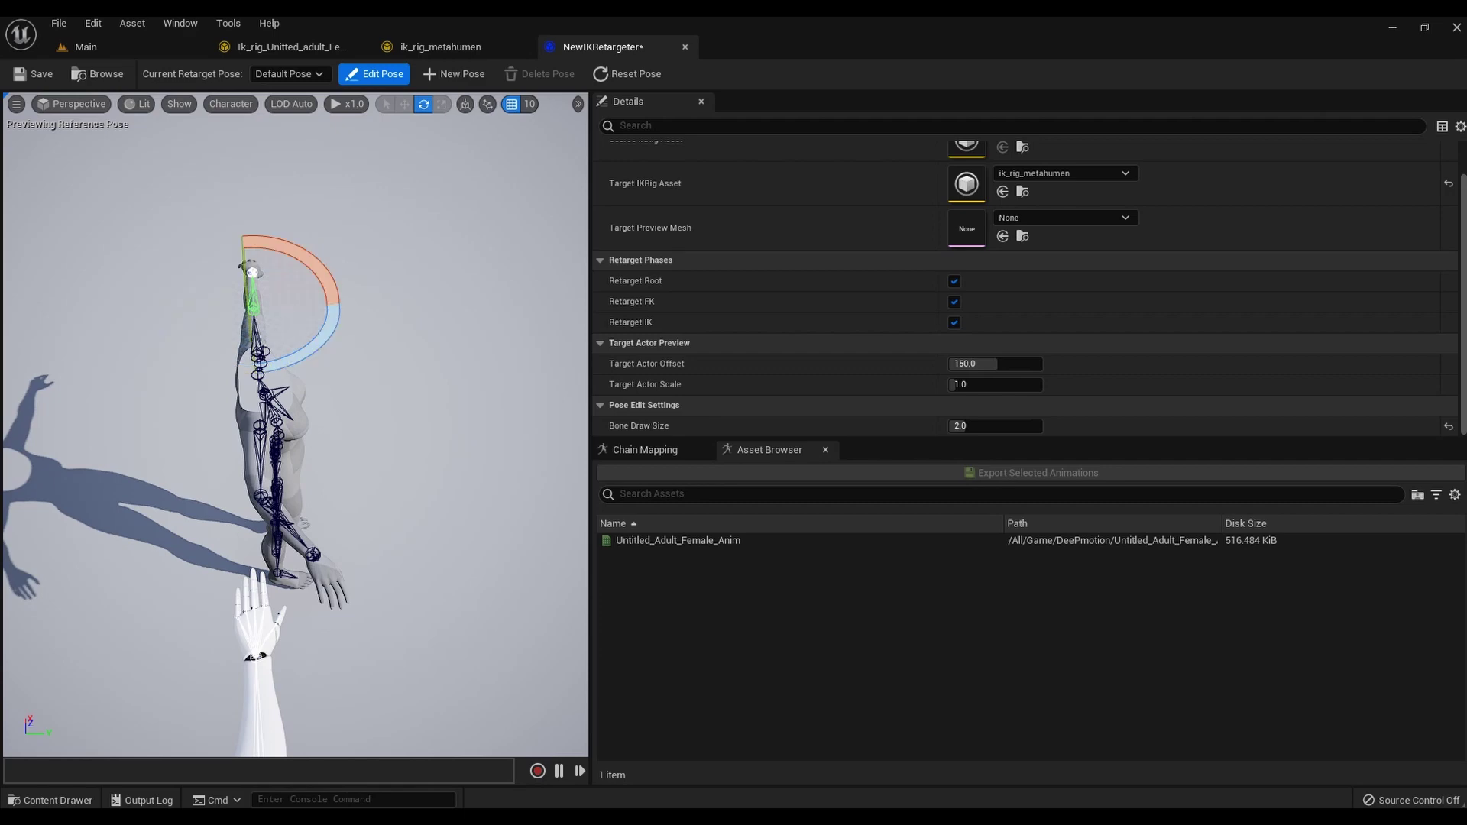
drag(313, 554, 301, 563)
right_drag(294, 428, 282, 416)
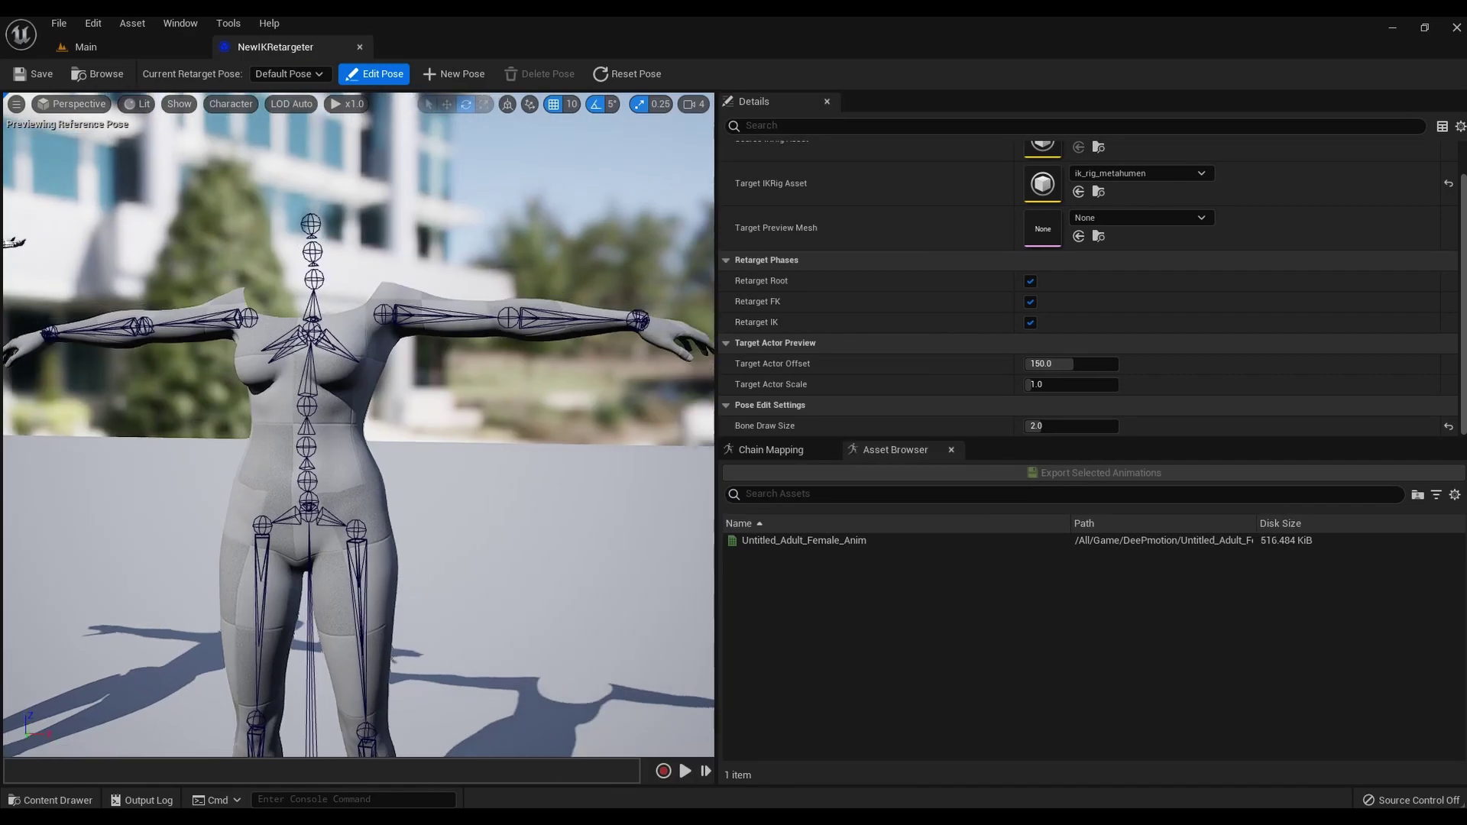
- Fine-tune the rotation of the target body's hands and left upper arm so both arms lie level in the T-pose
mouse_move(283, 416)
right_down()
mouse_move(352, 420)
mouse_move(295, 419)
right_up()
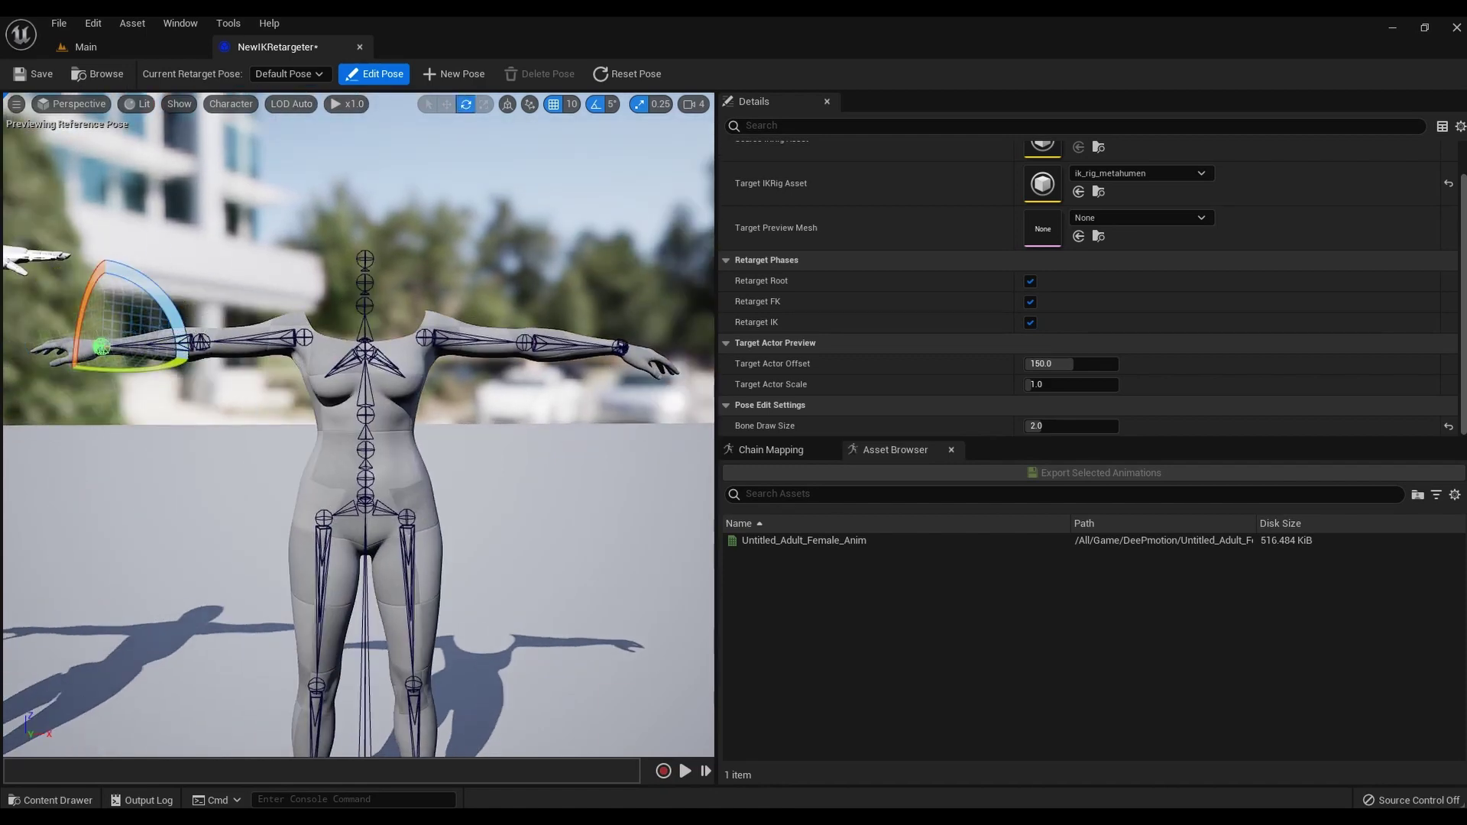
drag(561, 298, 564, 293)
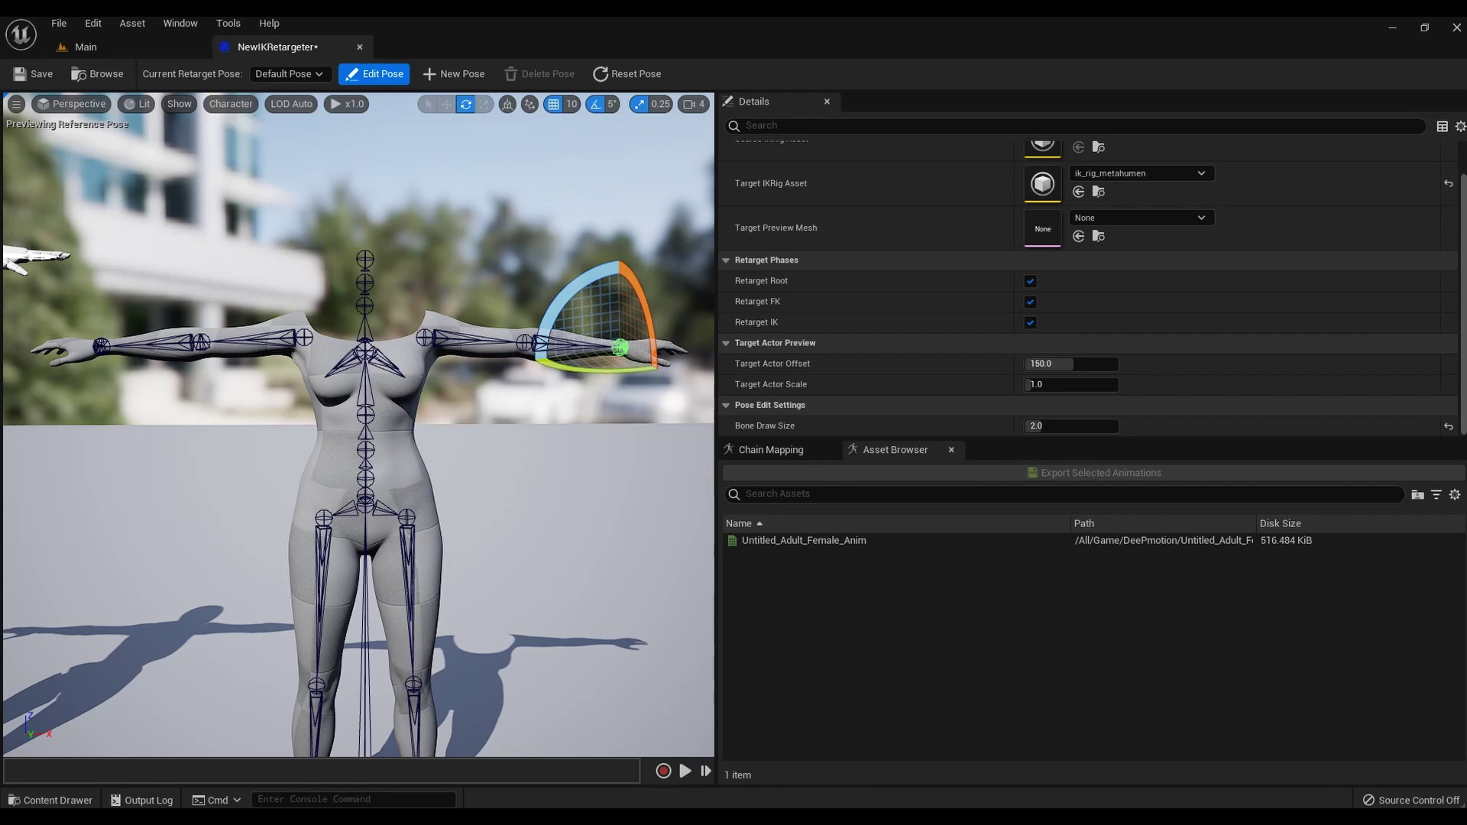
click(462, 339)
drag(372, 398, 382, 406)
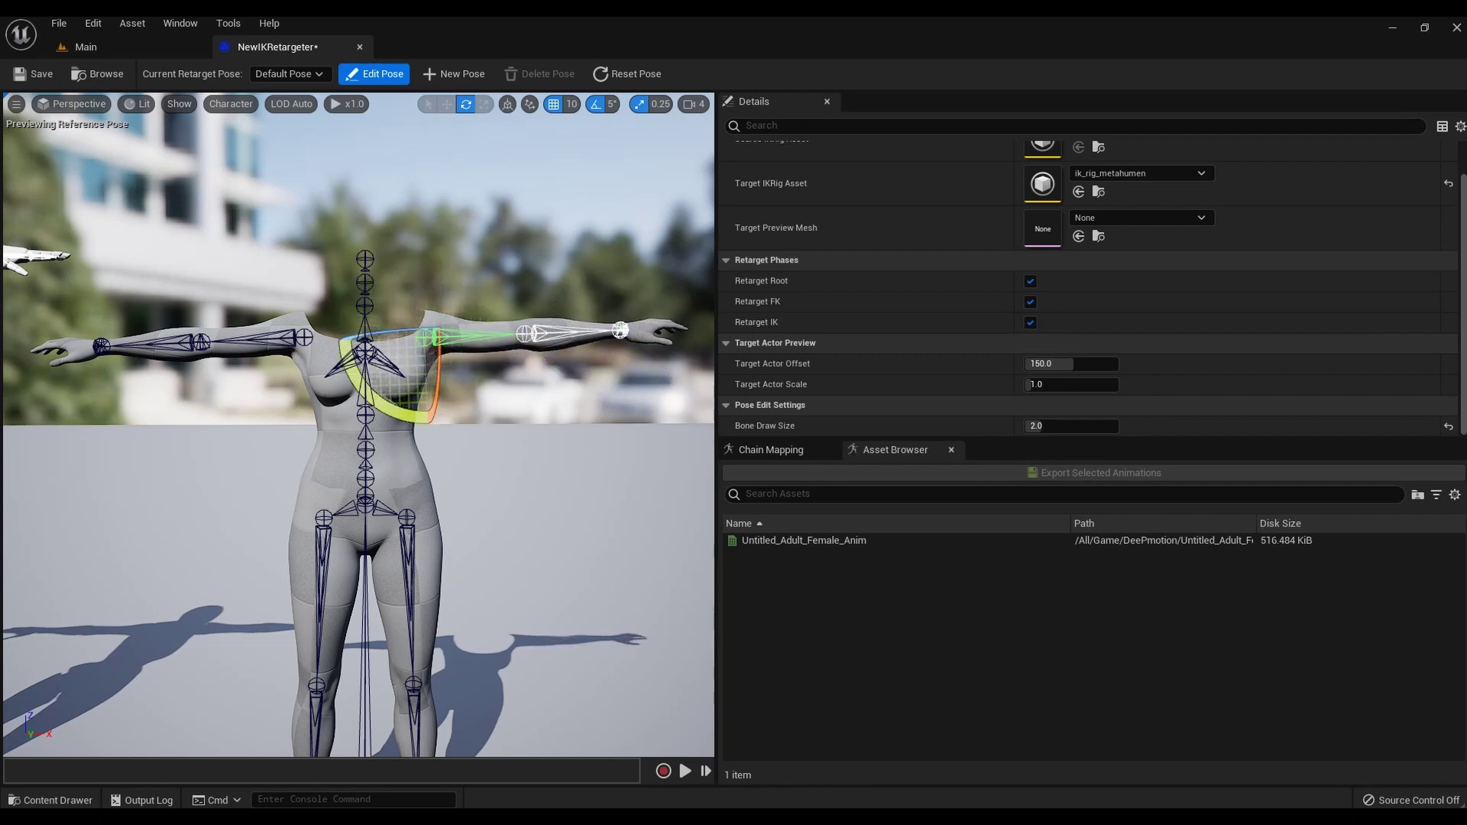
click(260, 340)
click(489, 474)
- Leave pose editing and preview Untitled_Adult_Female_Anim on both characters
scroll(359, 425, down, 4)
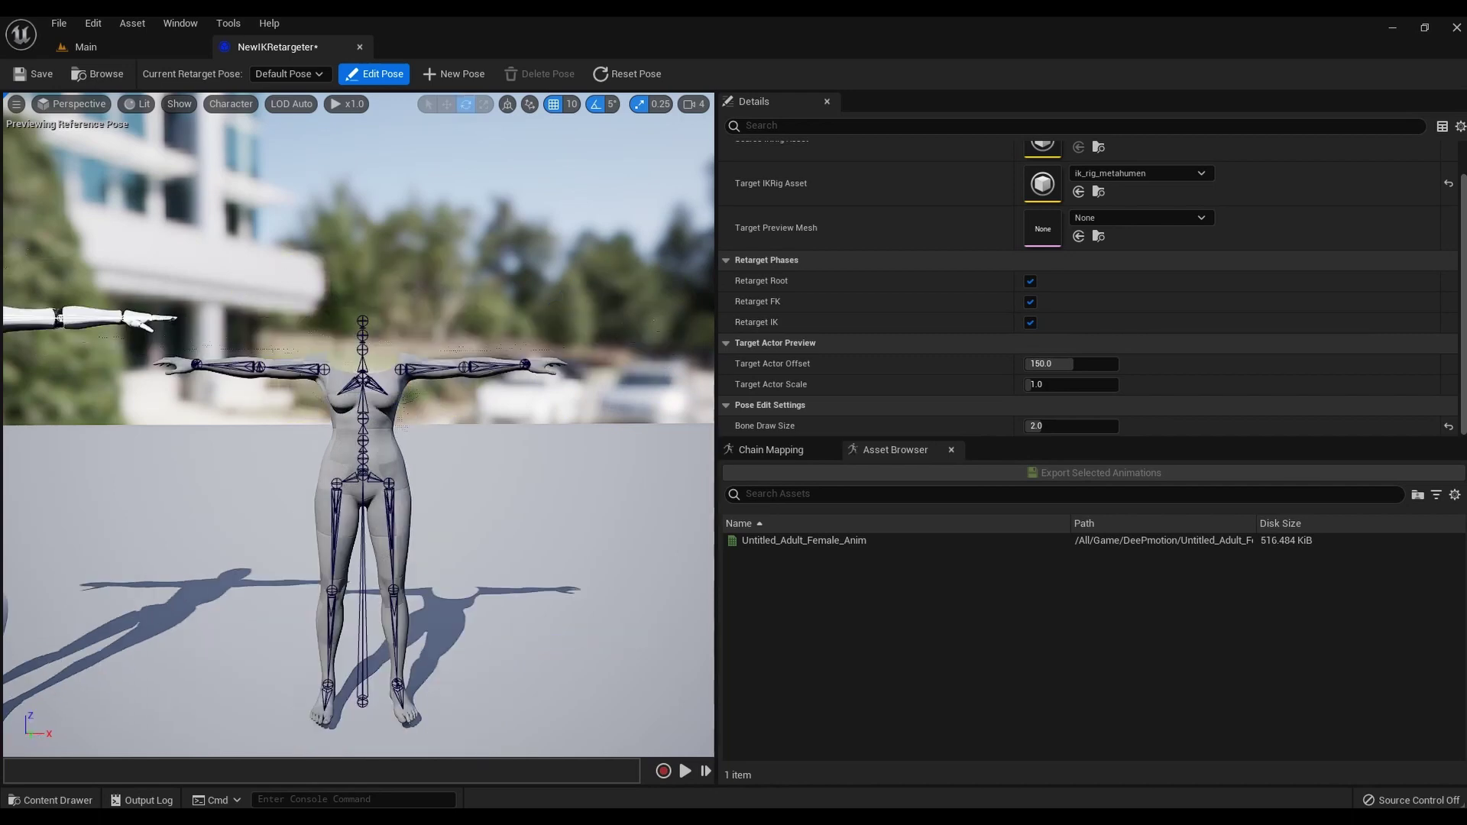
middle_drag(359, 425, 483, 425)
scroll(359, 424, down, 3)
middle_drag(359, 425, 381, 425)
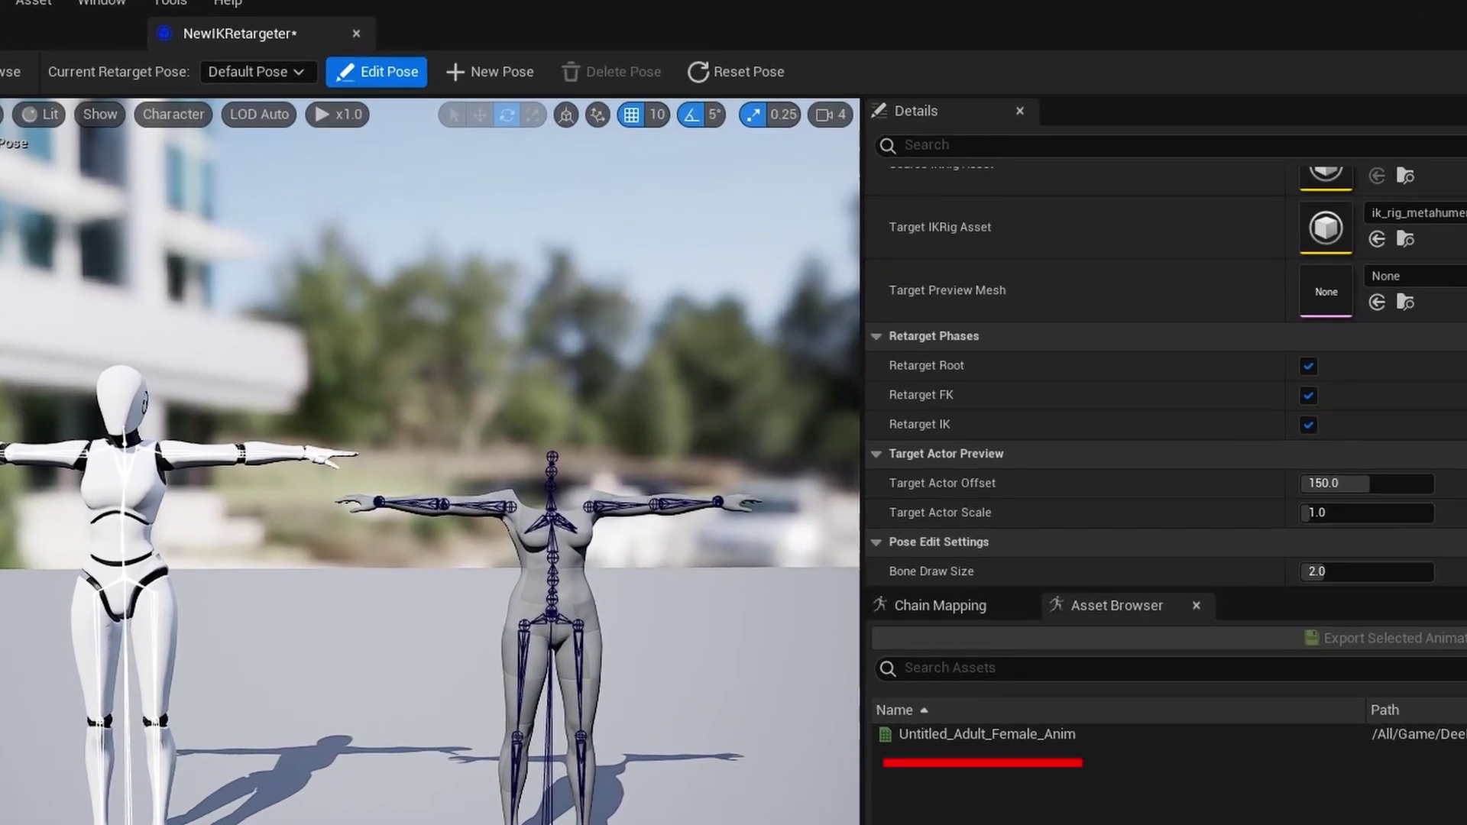
click(365, 70)
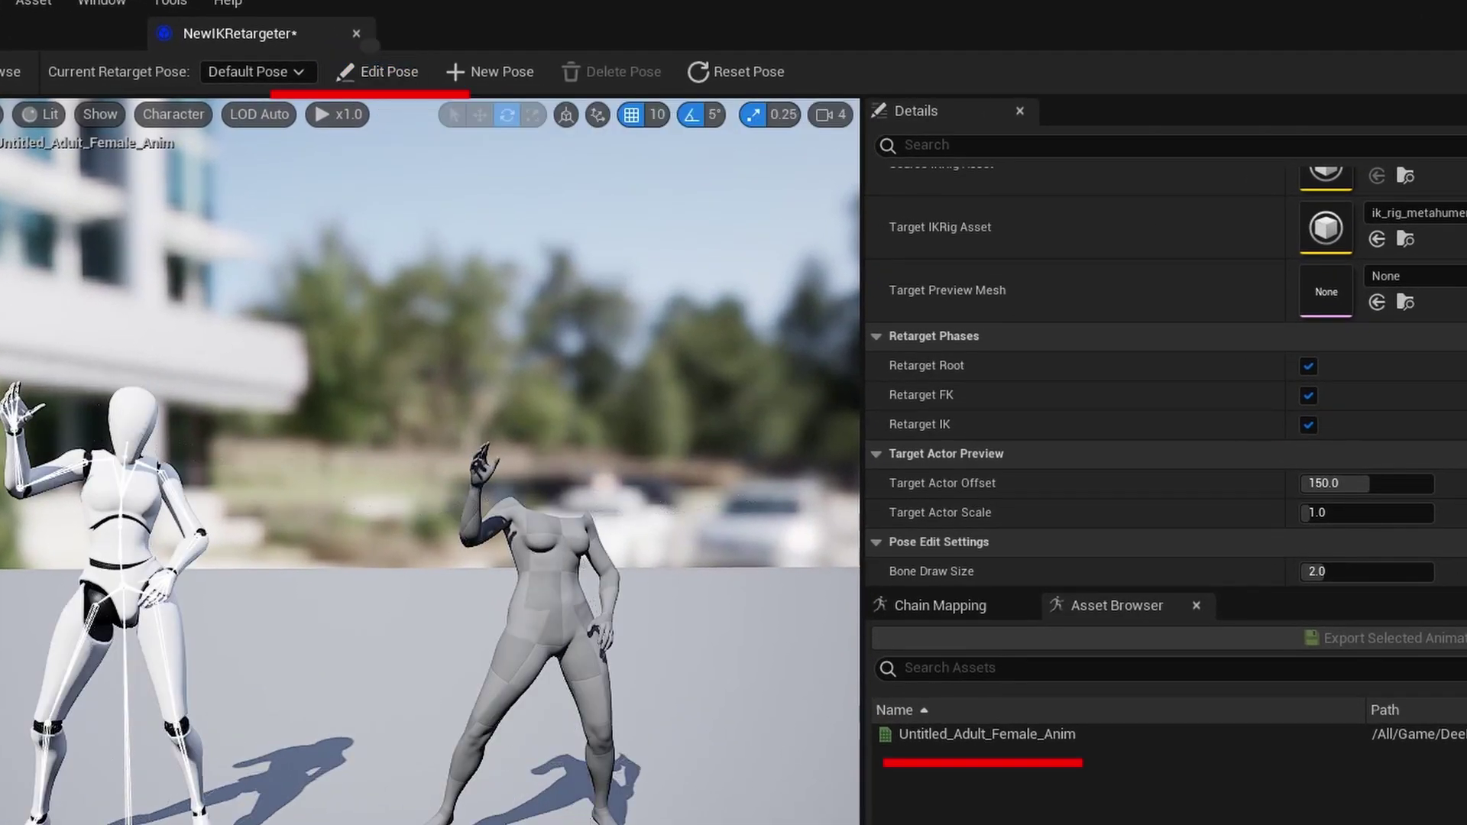
click(987, 734)
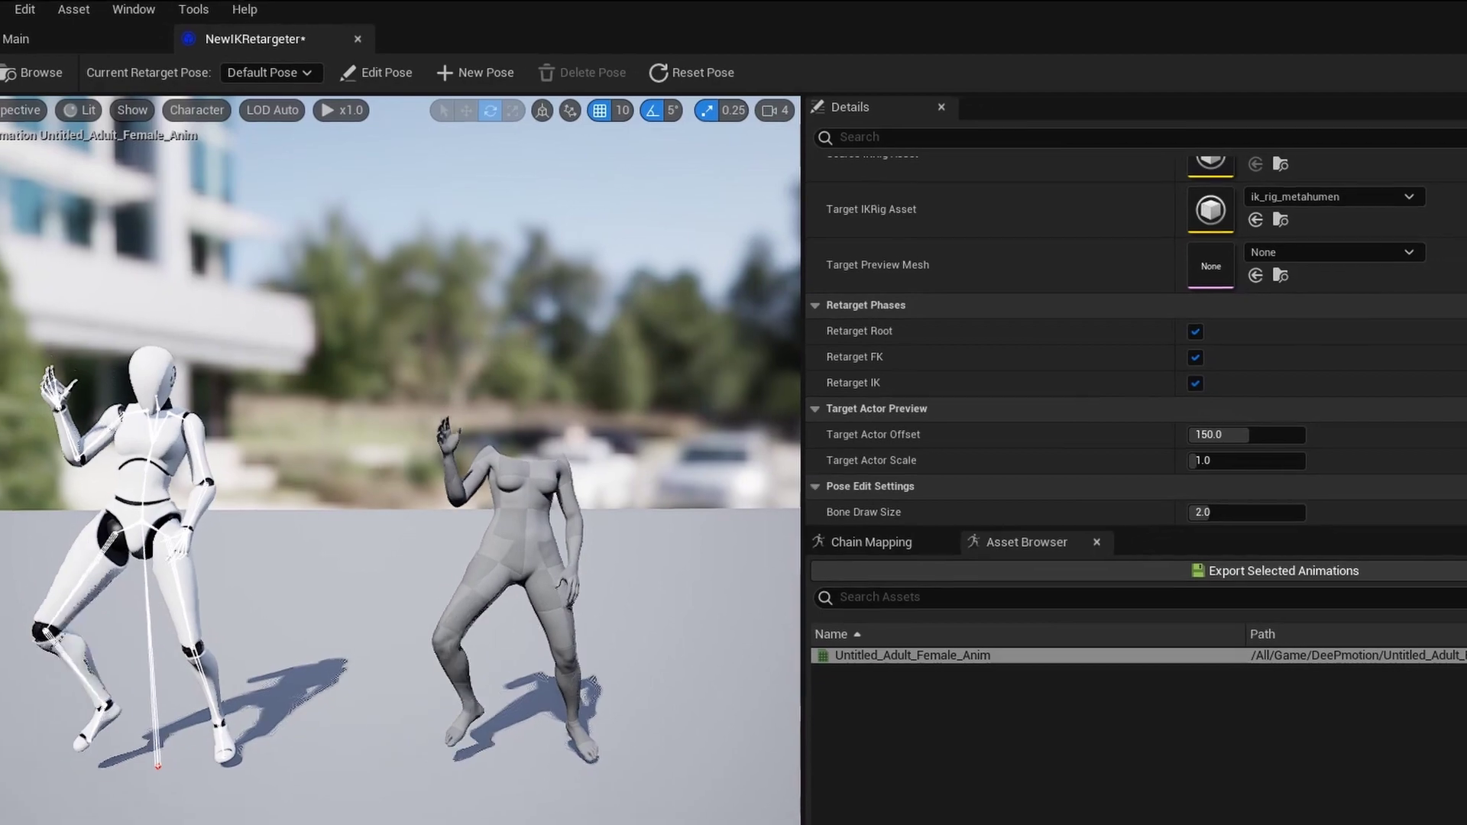
- Pause the preview and export the retargeted Untitled_Adult_Female_Anim animation to the DeePmotion folder
scroll(364, 474, up, 5)
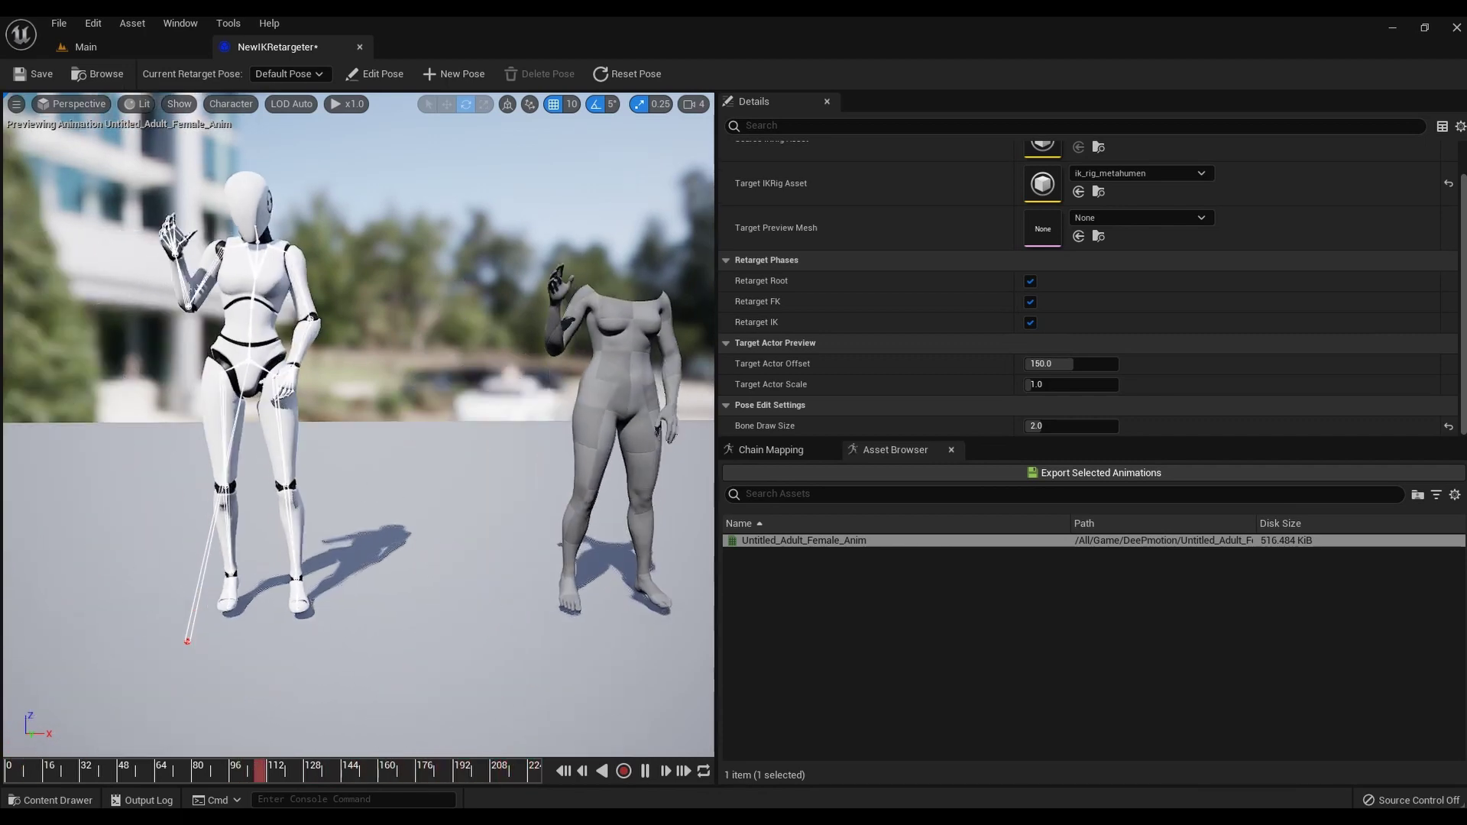
click(645, 771)
click(1100, 473)
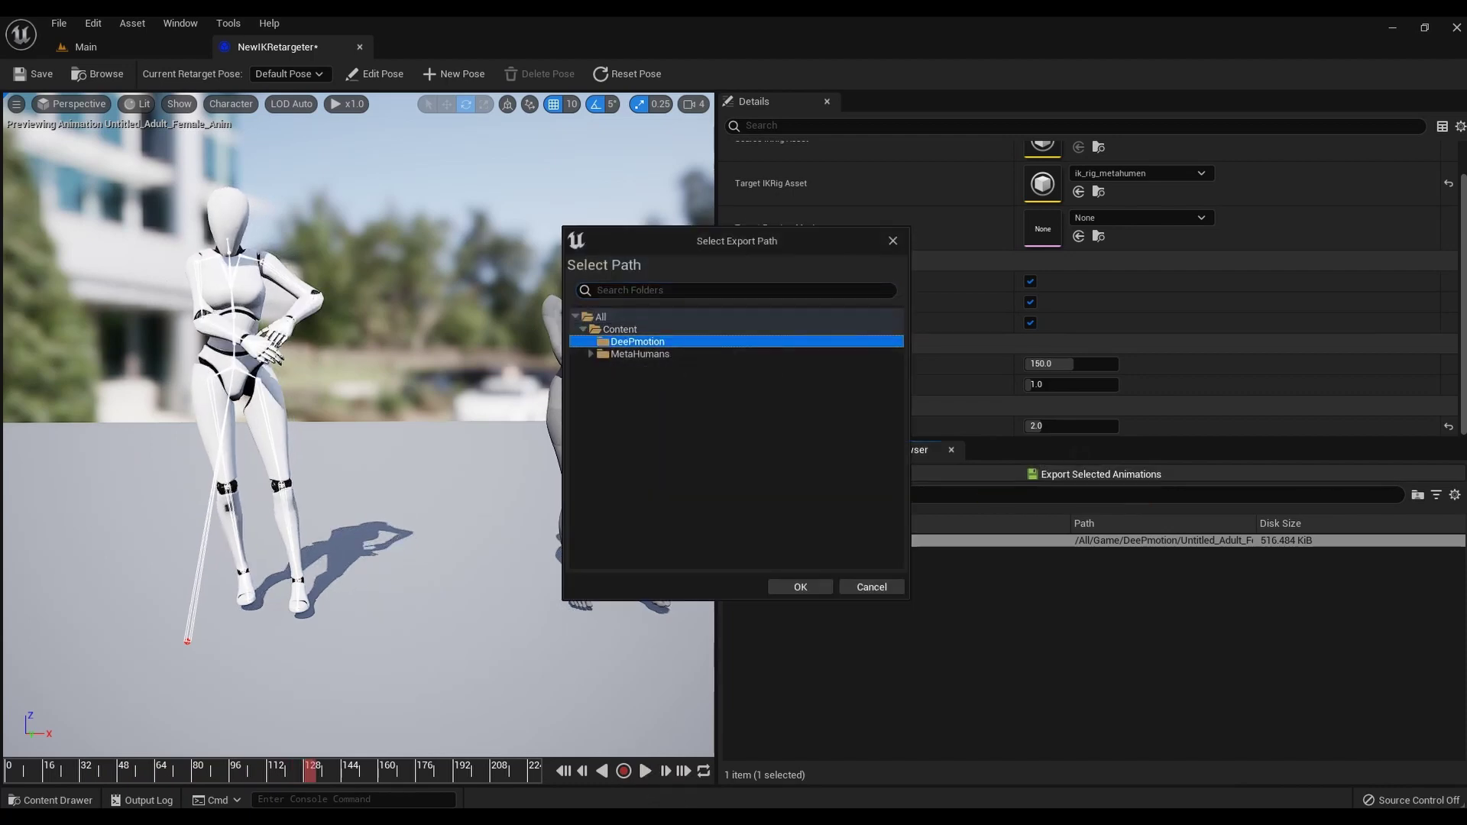
click(800, 587)
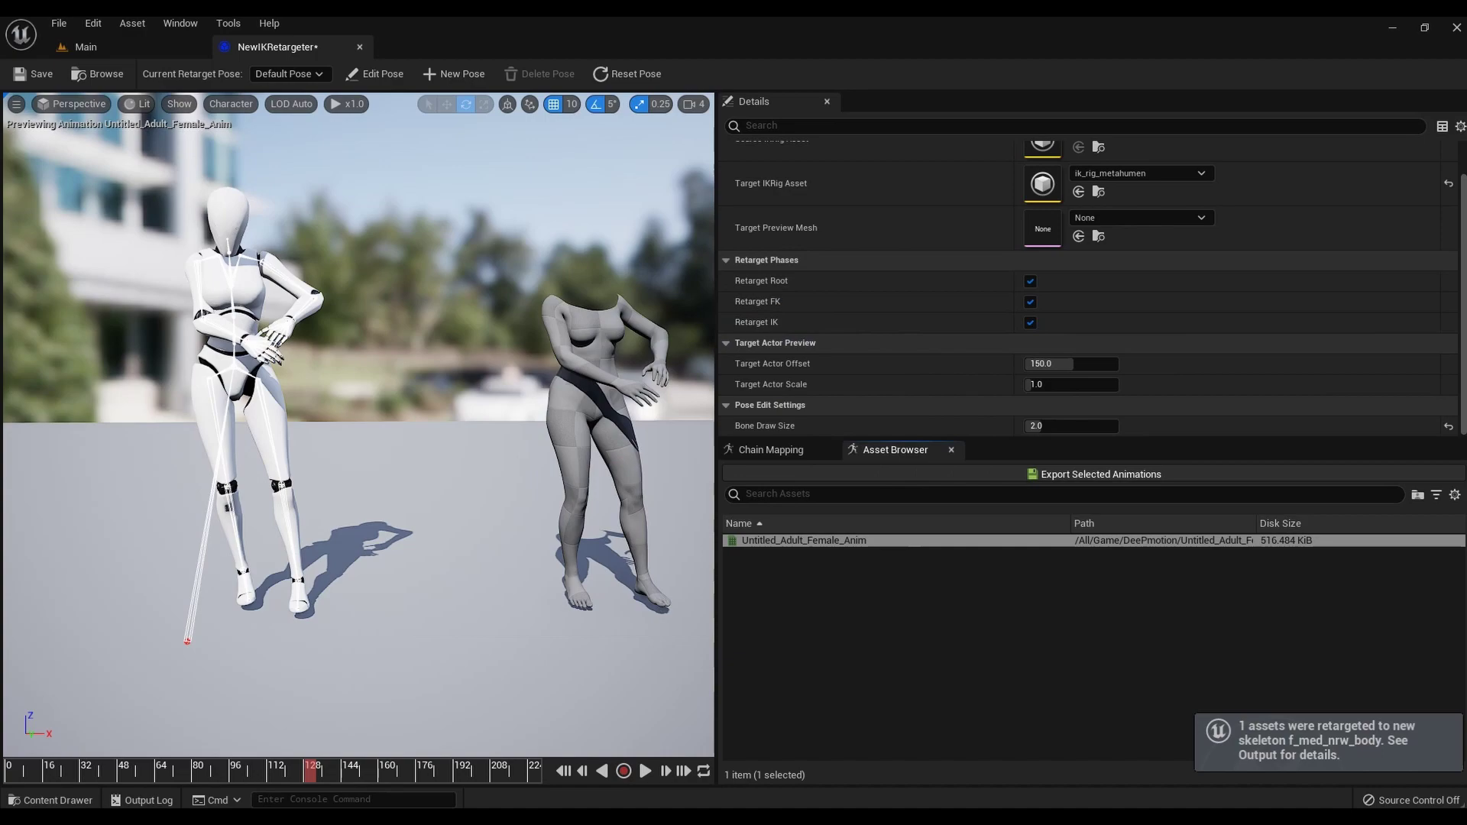